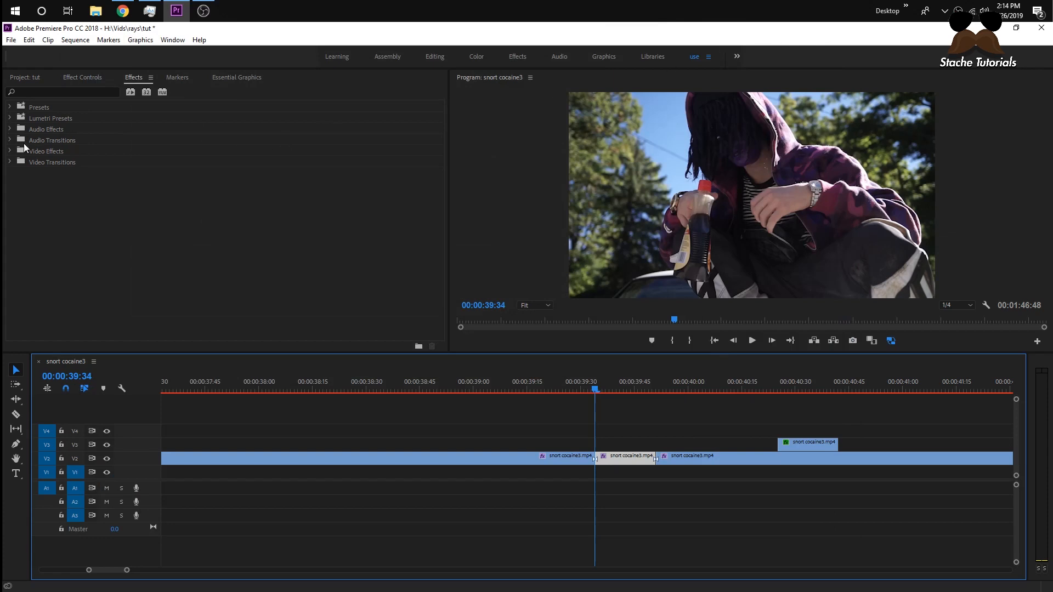
- Duplicate the short V2 clip segment starting at 00:00:39:34 onto V3 directly above it and return the playhead to its start
mouse_move(597, 389)
left_mouse_down()
mouse_move(646, 390)
mouse_move(595, 395)
left_mouse_up()
mouse_move(594, 390)
left_mouse_down()
mouse_move(611, 397)
mouse_move(599, 399)
left_mouse_up()
left_click(623, 458)
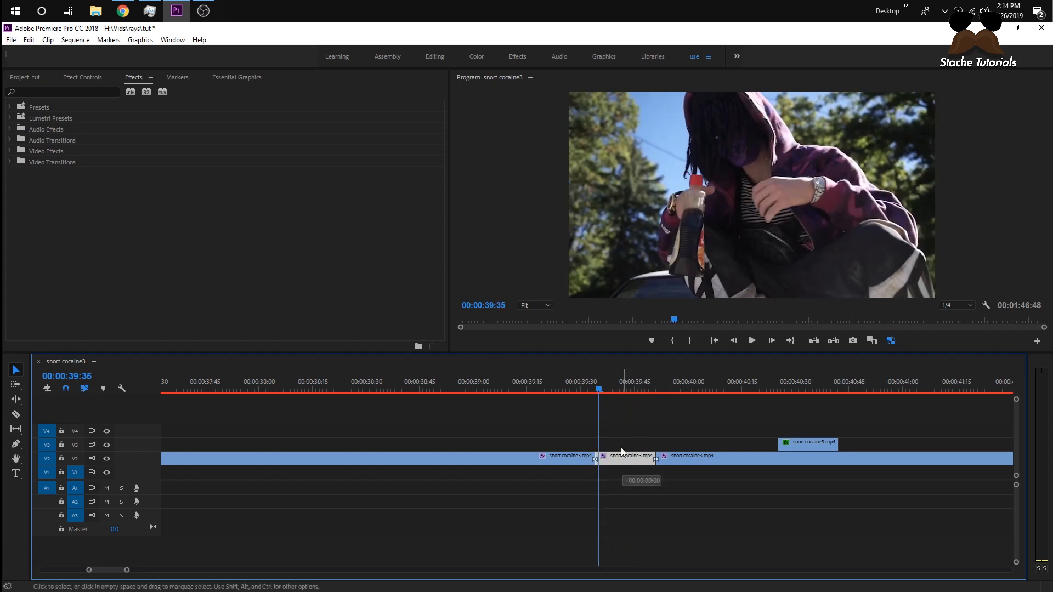
left_click_drag(622, 452, 624, 443)
left_click(594, 388)
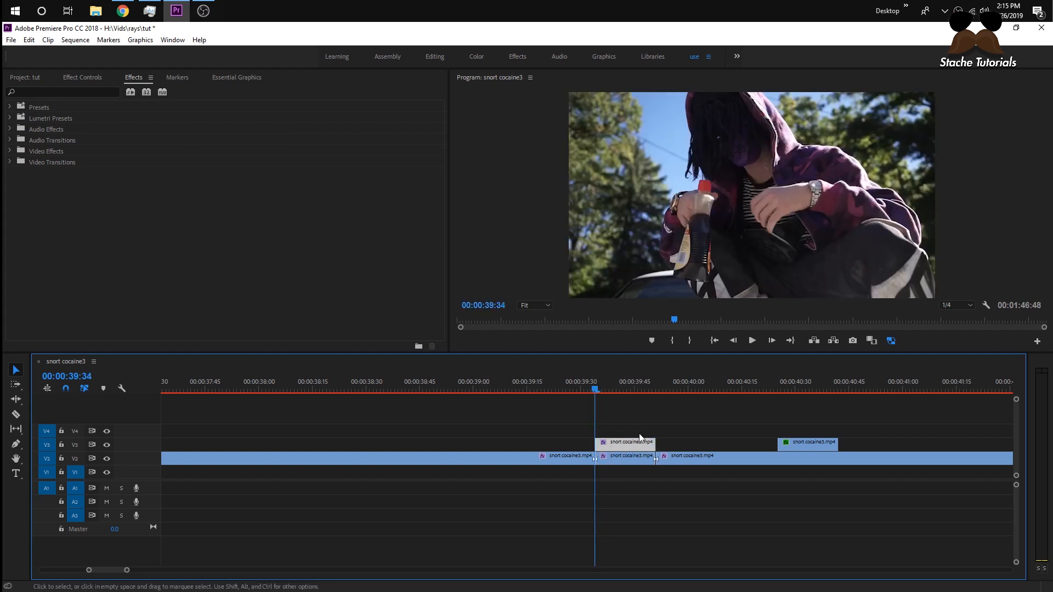
- Remove the S_DissolveEdgeRays effect from the duplicated clip on V3
left_click(85, 77)
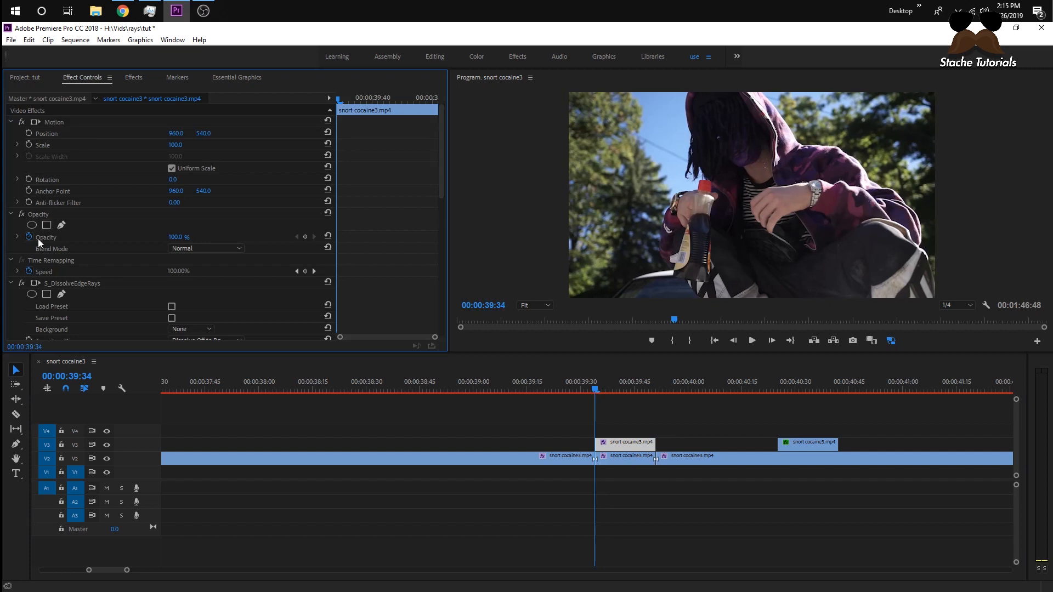
left_click(61, 284)
key("Delete")
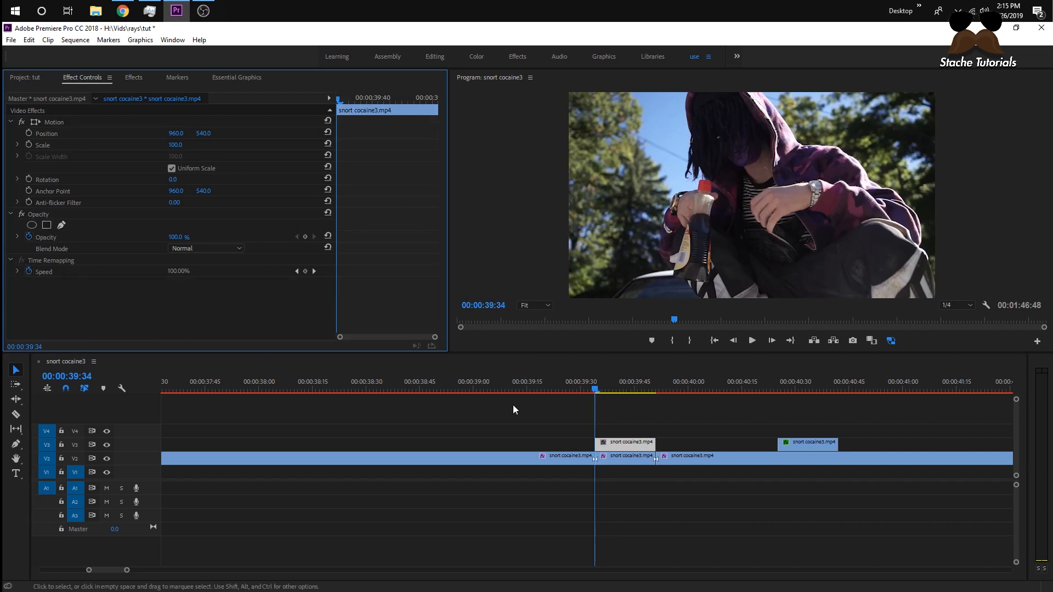
- Draw a closed freeform opacity mask around the hooded man on the V3 clip, including his arms, bottle and legs
left_click(47, 225)
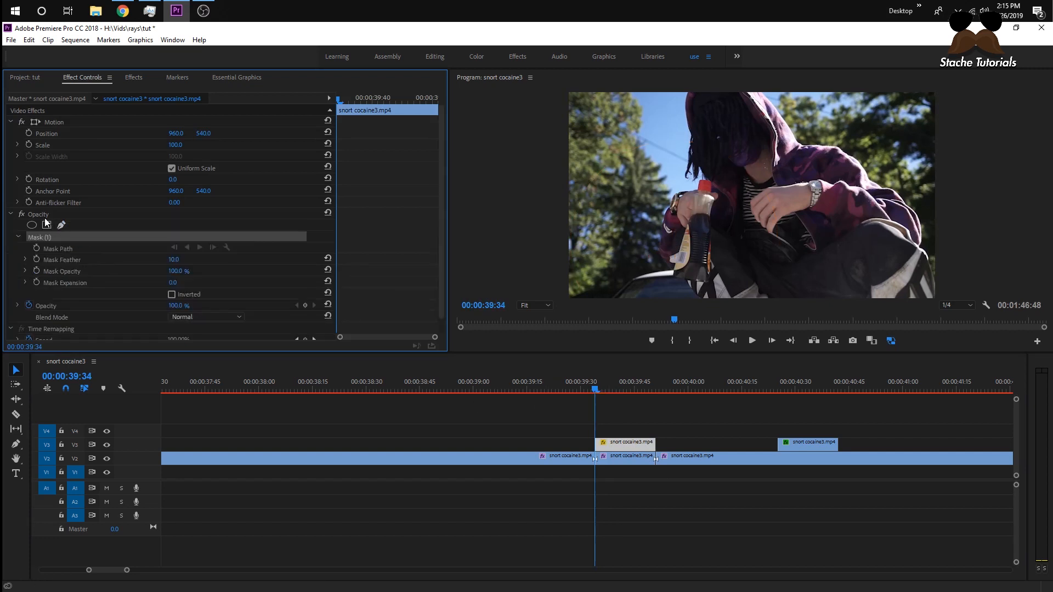
left_click(704, 297)
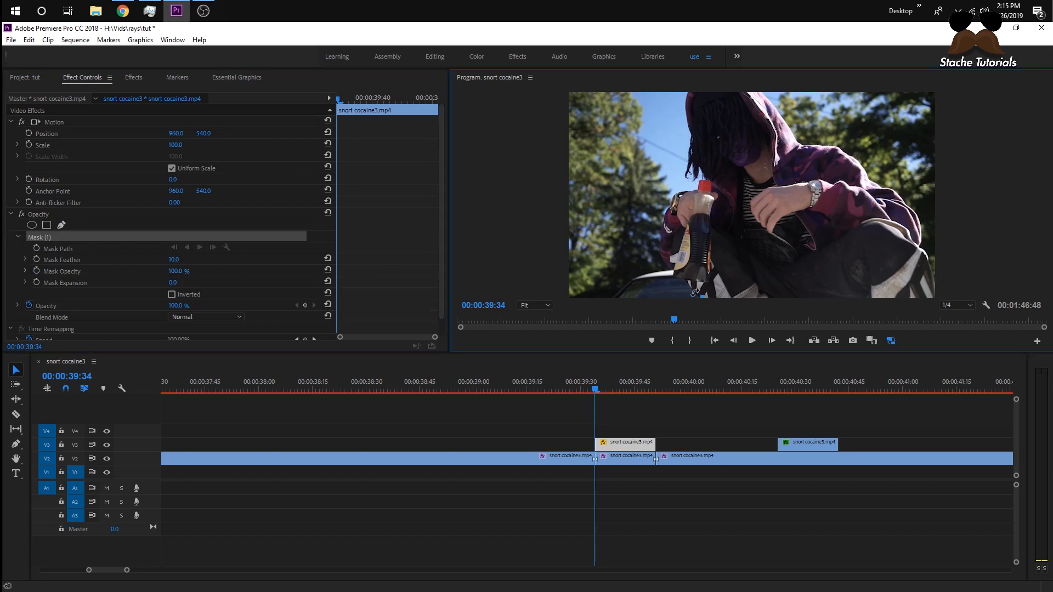
left_click(682, 281)
left_click(659, 252)
left_click(659, 225)
left_click(671, 202)
left_click(694, 189)
left_click(689, 156)
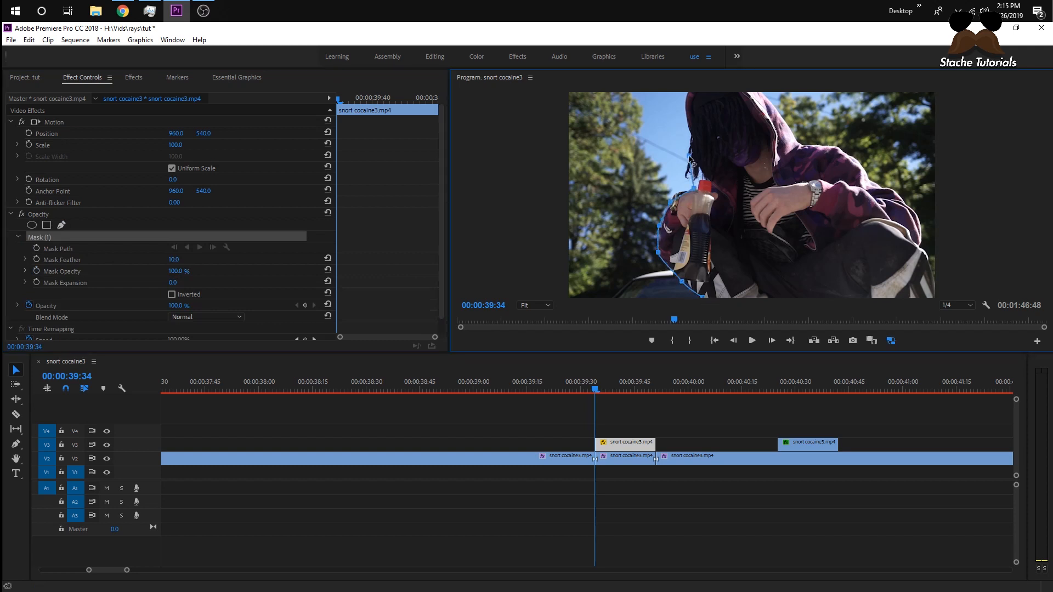
left_click(681, 96)
left_click(770, 96)
left_click_drag(774, 96, 771, 86)
left_click_drag(682, 96, 684, 85)
left_click(786, 118)
left_click(793, 138)
left_click(808, 144)
left_click(846, 146)
left_click(849, 150)
left_click(910, 200)
left_click(931, 239)
left_click(934, 247)
left_click(942, 279)
left_click(942, 283)
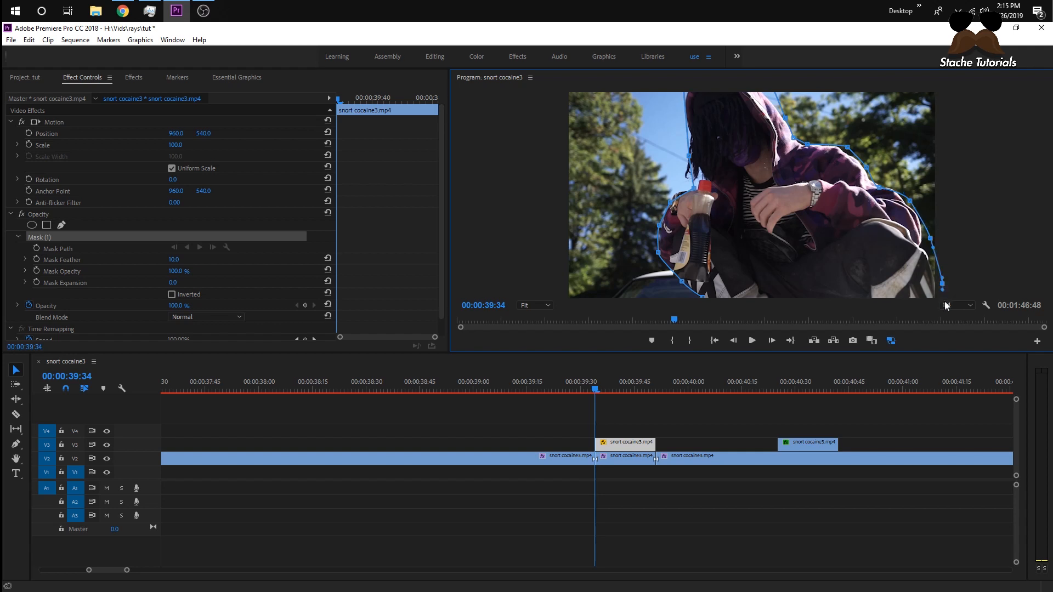
left_click_drag(933, 296, 934, 301)
left_click(703, 298)
- Move the original V2 segment from under the masked clip to V1, starting at the next cut, and preview the masked subject alone
key("Right")
key("Right")
key("Left")
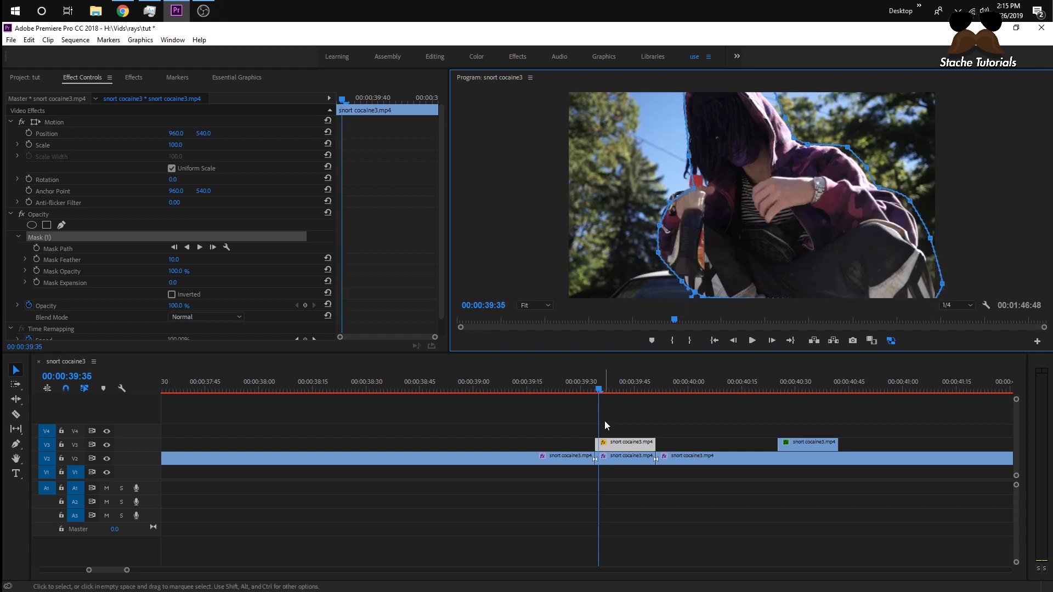
key("Left")
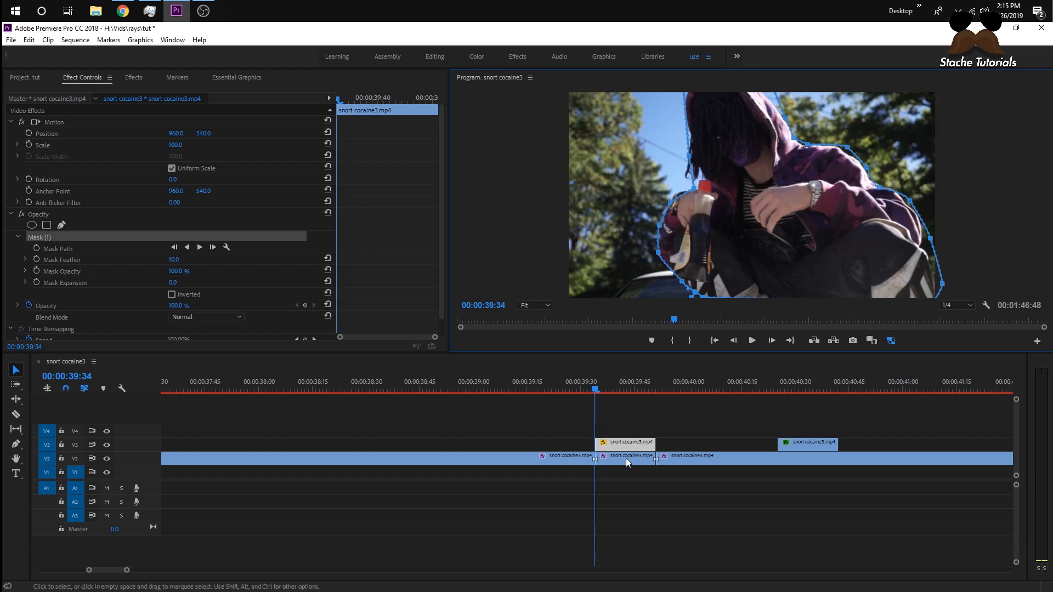
left_click_drag(623, 460, 690, 485)
left_click_drag(592, 387, 604, 405)
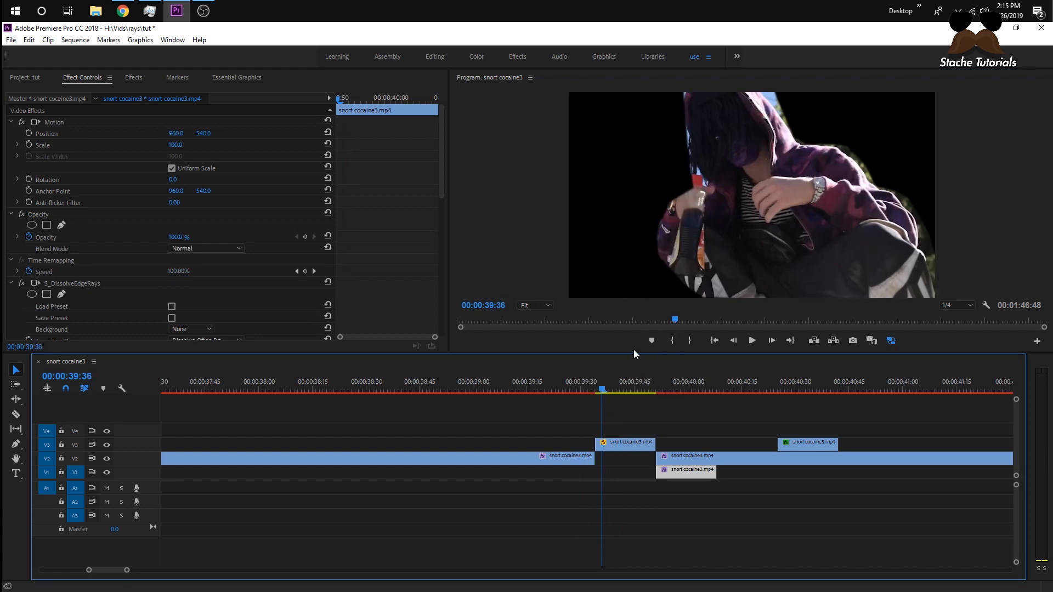
- Search the effects for "rays"
left_click(130, 76)
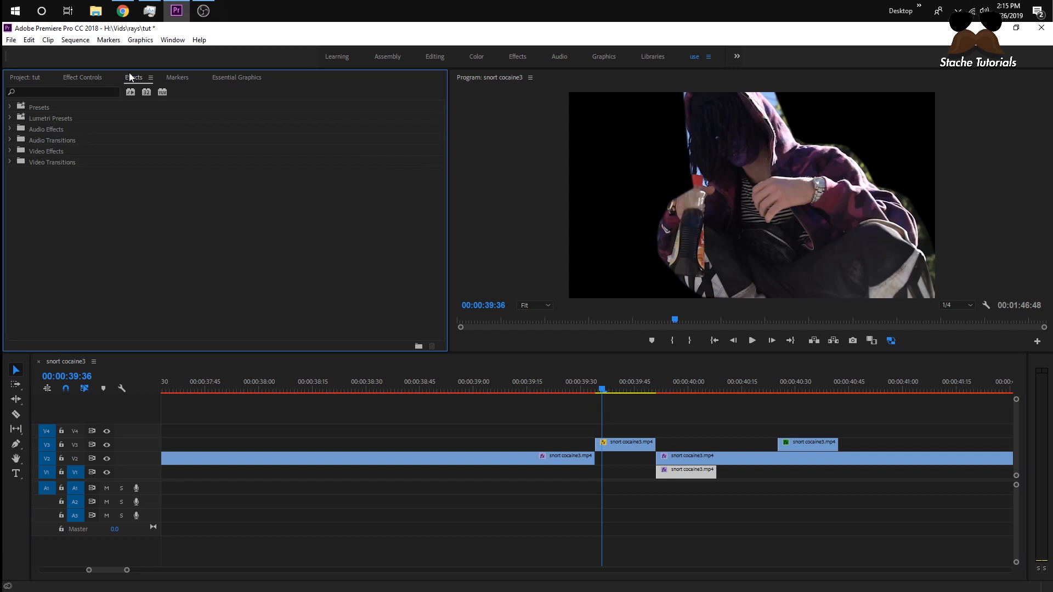
left_click(43, 90)
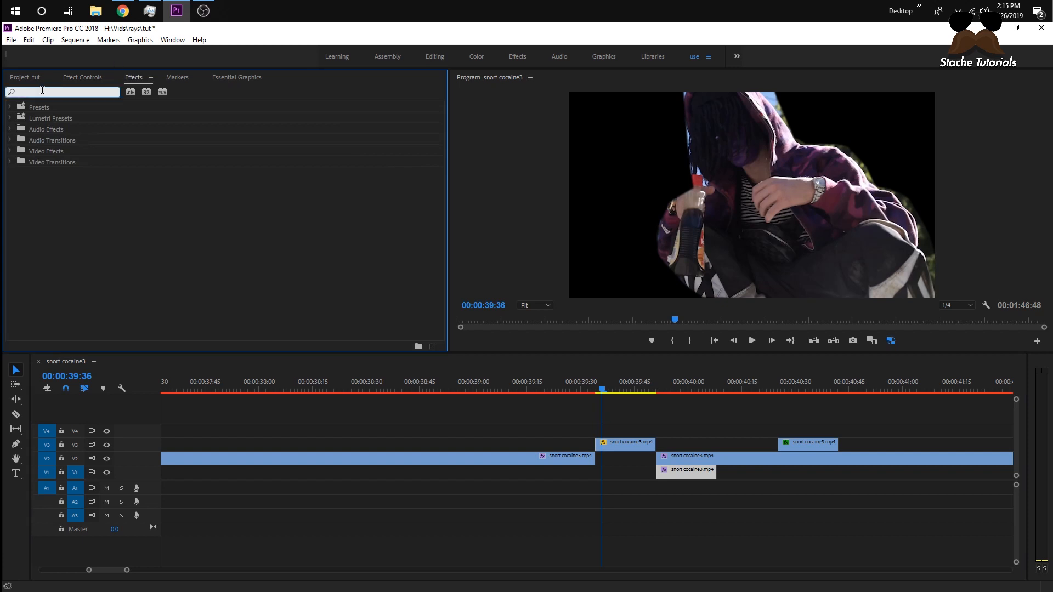
type("rays")
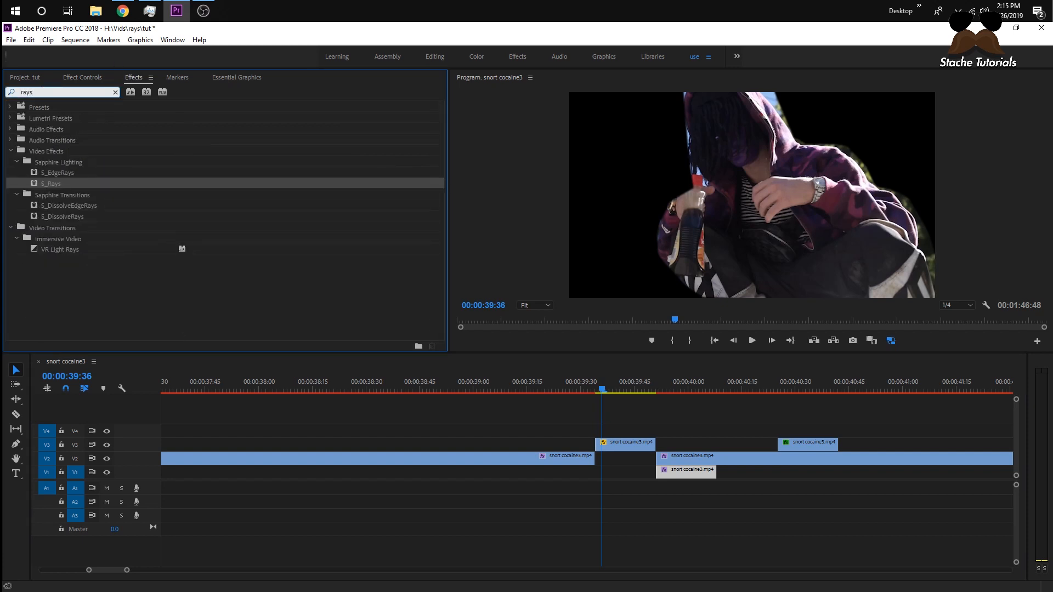
left_click_drag(55, 185, 460, 341)
- Try the S_EdgeRays effect on the masked V3 clip
left_click(51, 171)
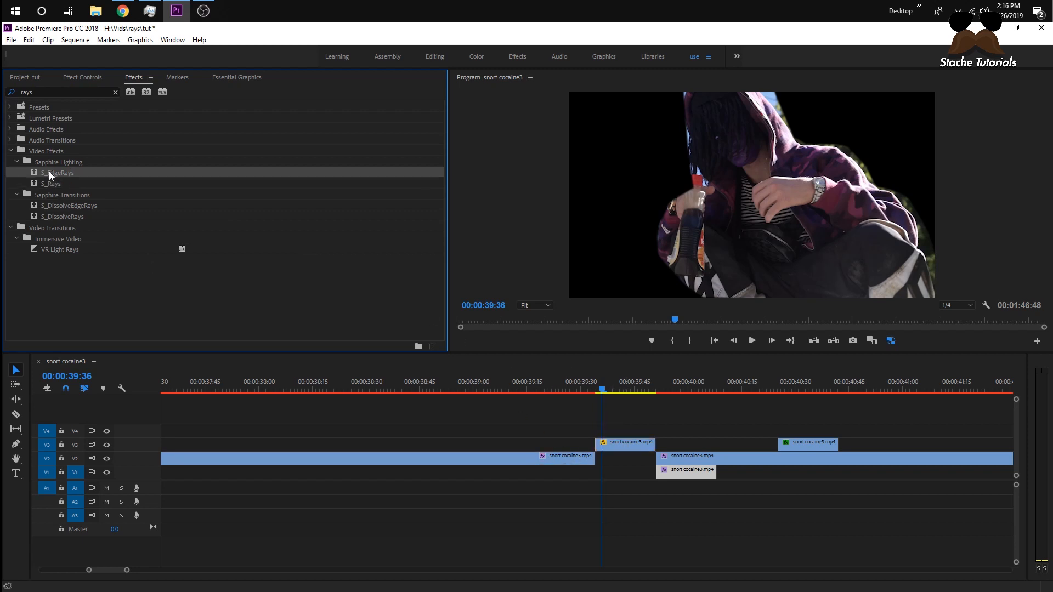
left_click_drag(48, 171, 618, 449)
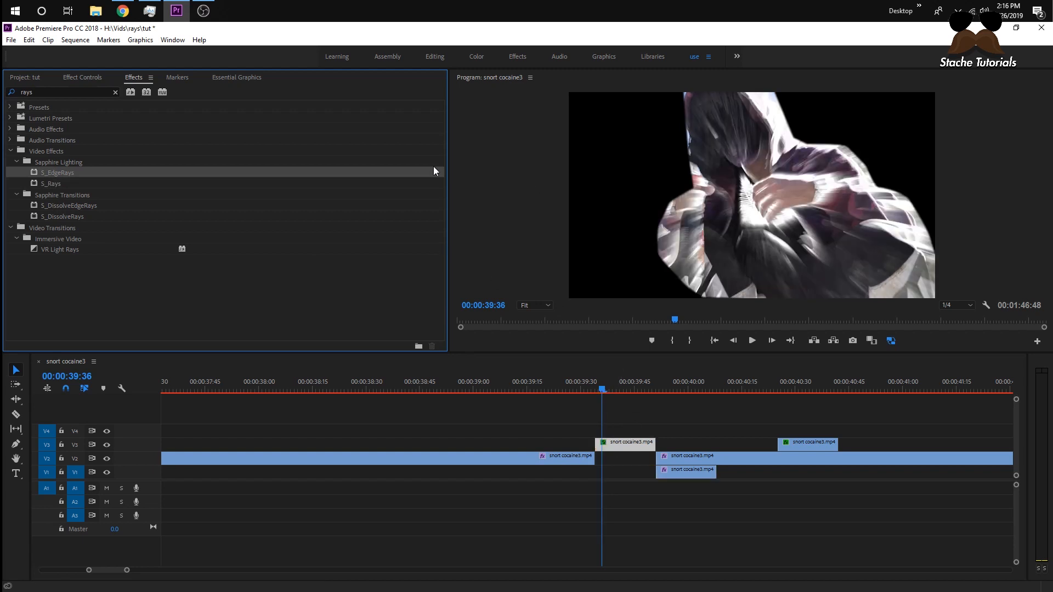
key("ctrl+z")
- Apply the Sapphire S_Rays effect to the masked V3 clip and bring up its ray settings
left_click_drag(49, 184, 626, 451)
left_click(65, 77)
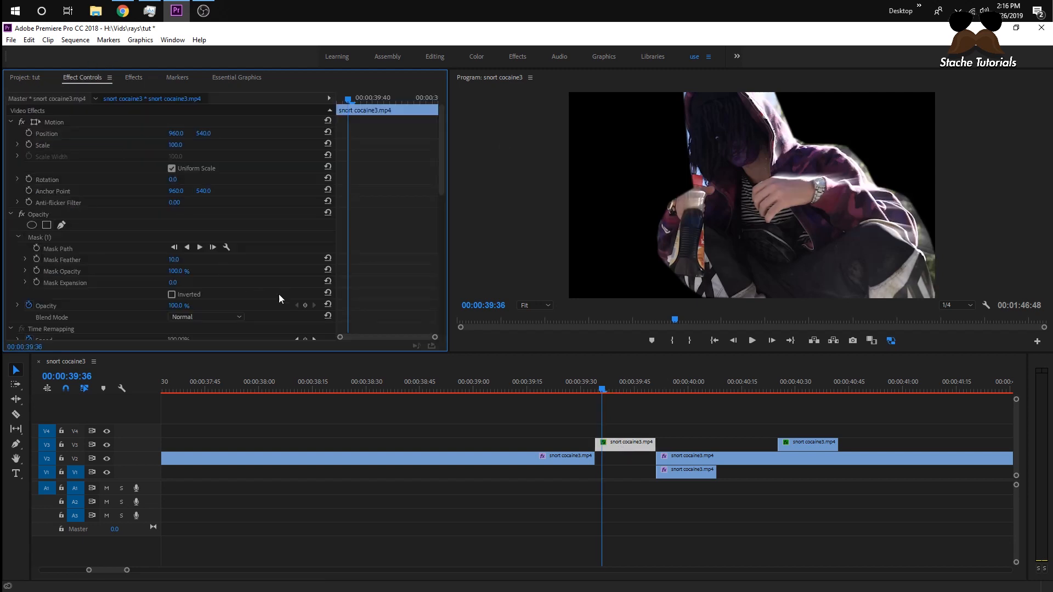
scroll(279, 294, "down", 10)
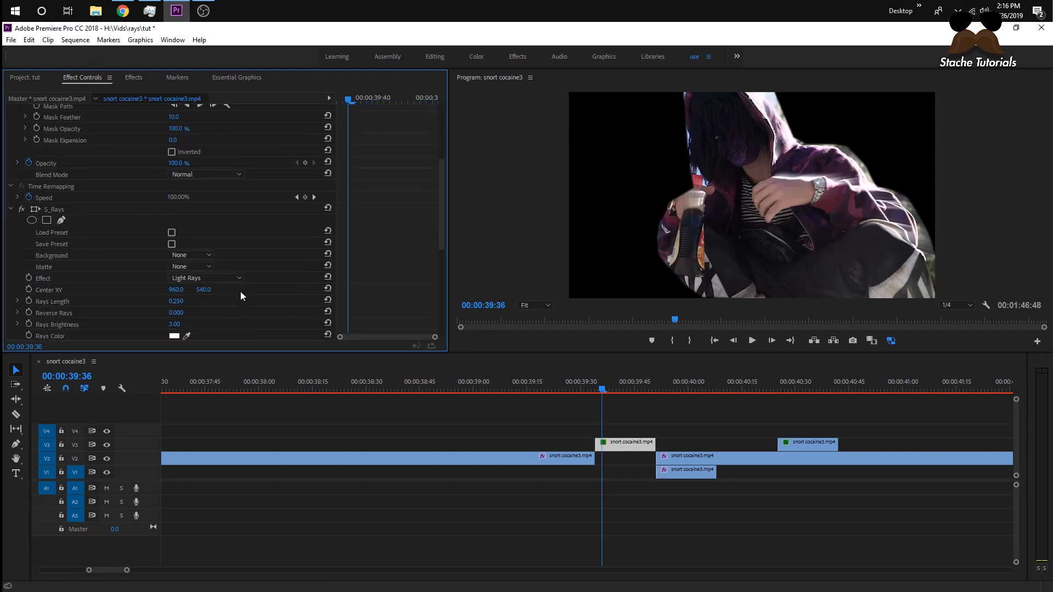
scroll(219, 290, "down", 2)
- Set the S_Rays effect's Rays Length to 0.5 and Rays Brightness to 25
left_click(175, 257)
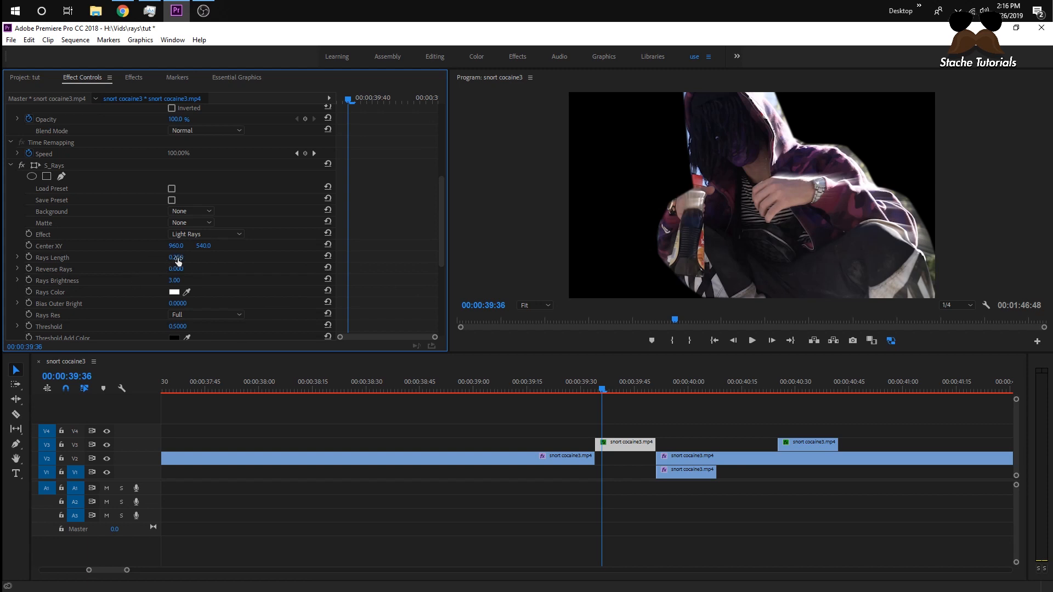
type("-4")
key("Return")
left_click_drag(177, 257, 231, 257)
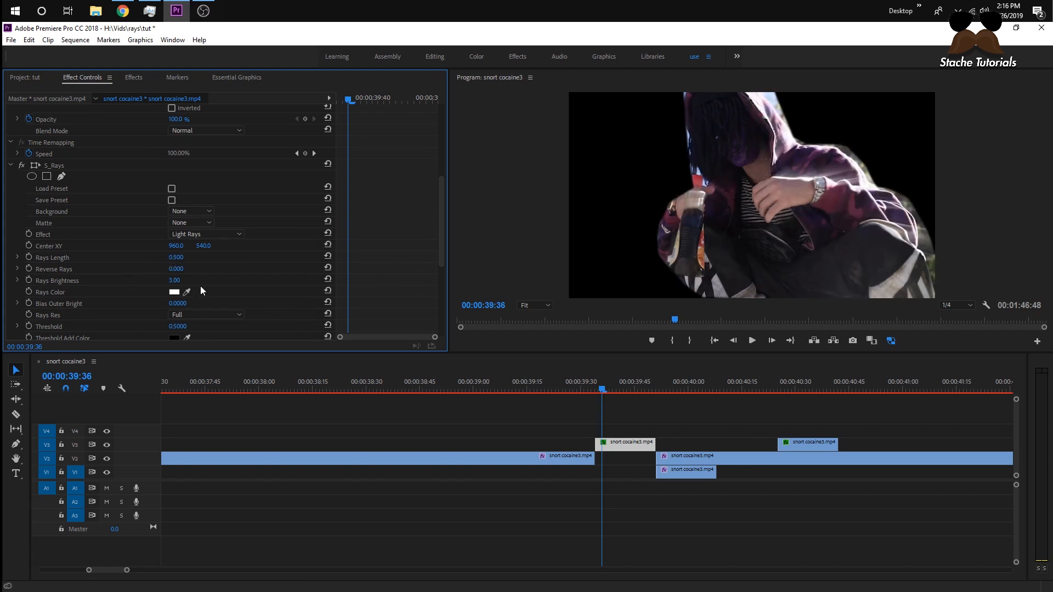
left_click(173, 281)
type("189")
key("Return")
left_click_drag(308, 281, 231, 289)
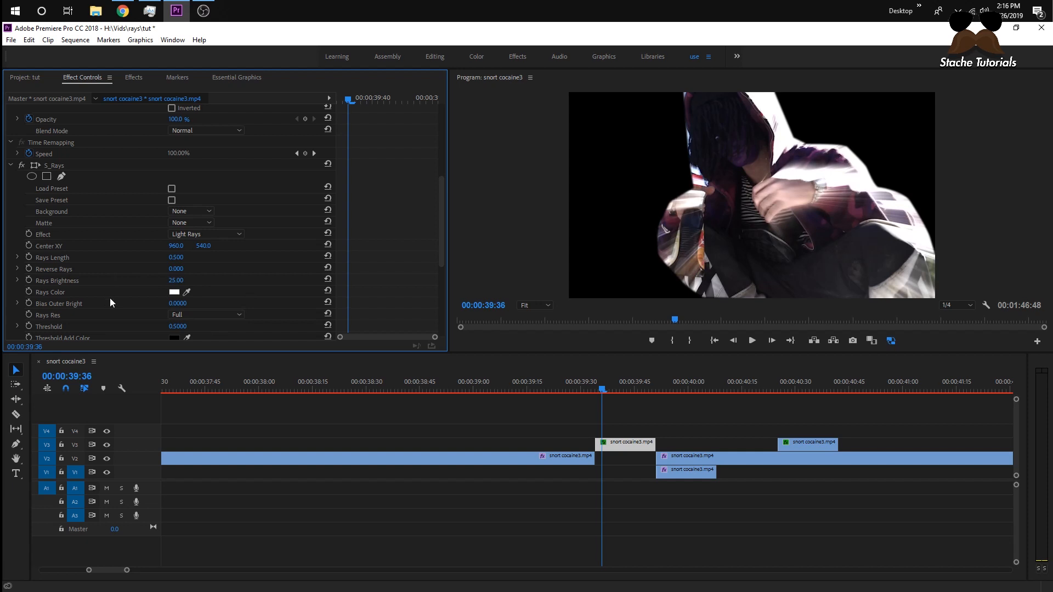
- Change the S_Rays effect's Rays Color to bright red
left_click(173, 292)
left_click(540, 257)
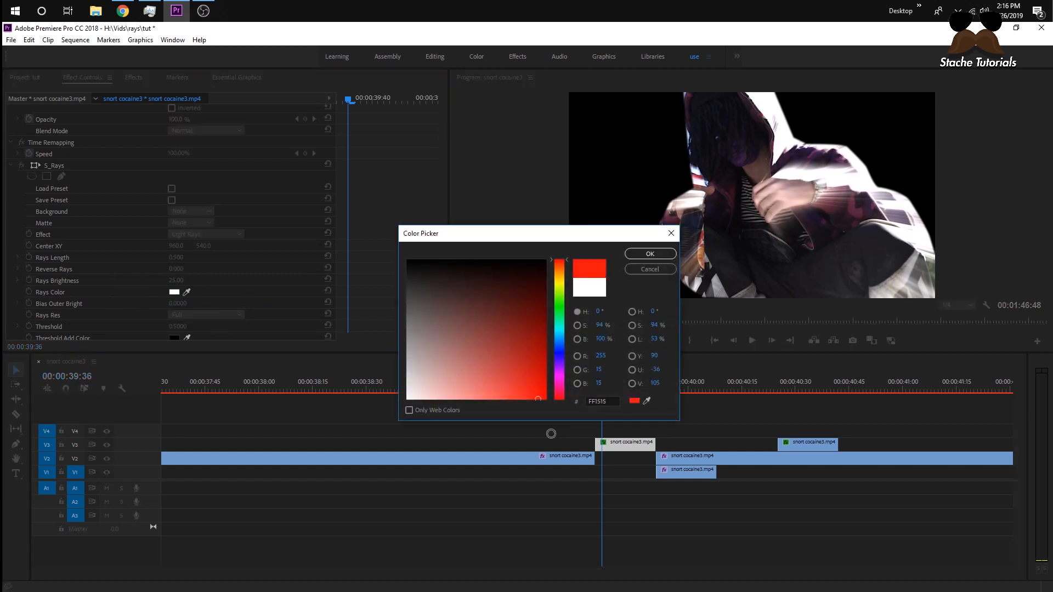
left_click(649, 254)
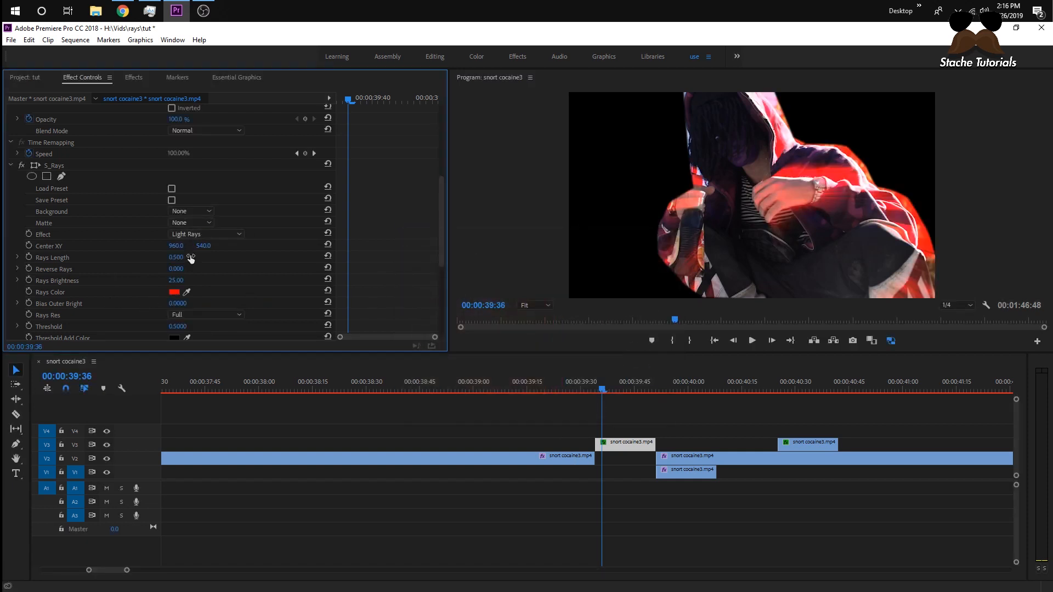
- Adjust S_Rays to Rays Brightness 17 and Rays Length 0.6, with Center XY at 1003, -173
left_click_drag(177, 281, 186, 257)
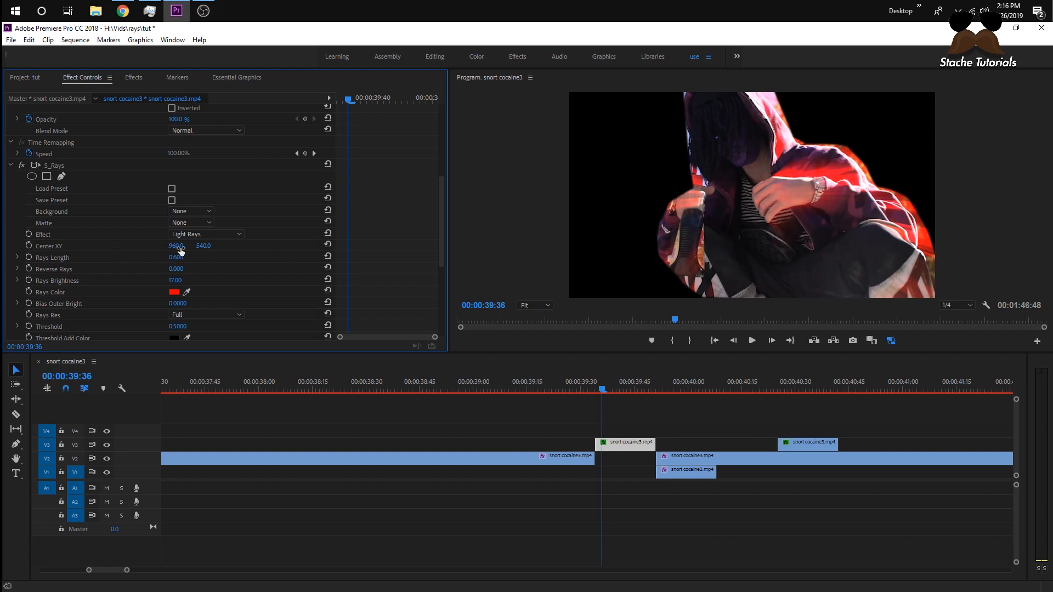
left_click_drag(181, 248, 2, 246)
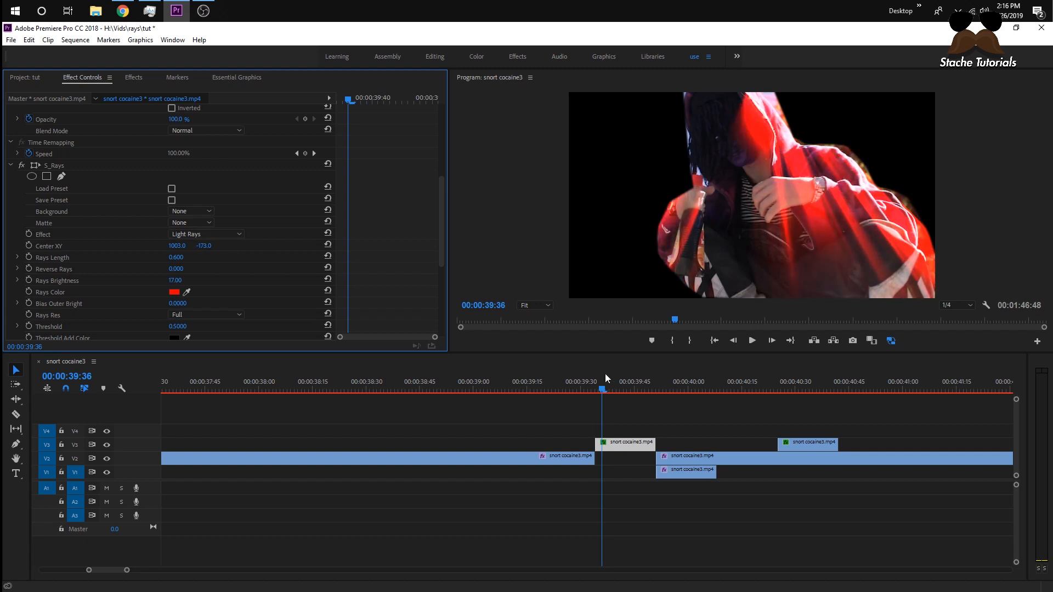
- At the clip's start, 00:00:39:34, set Rays Length and Rays Brightness to 0 and enable keyframing for both
left_click_drag(605, 376, 597, 410)
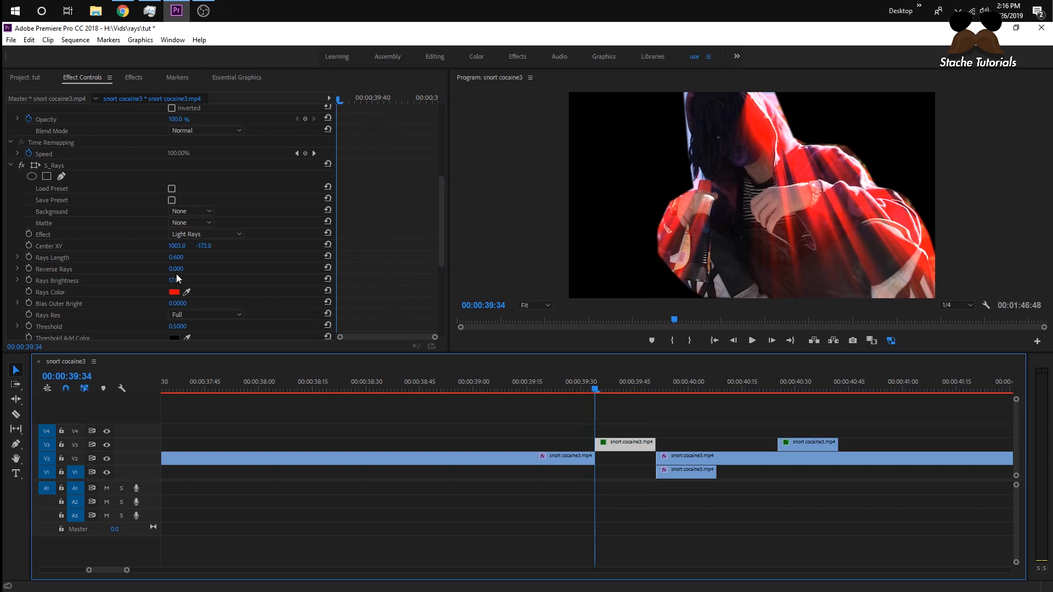
left_click_drag(176, 257, 143, 258)
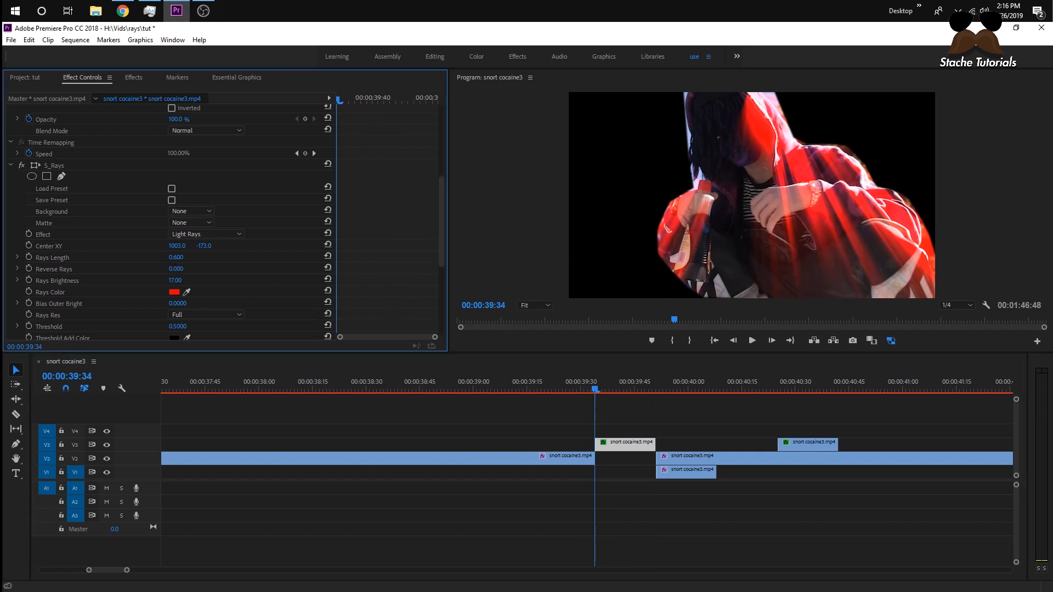
left_click(183, 258)
type("0")
key("Return")
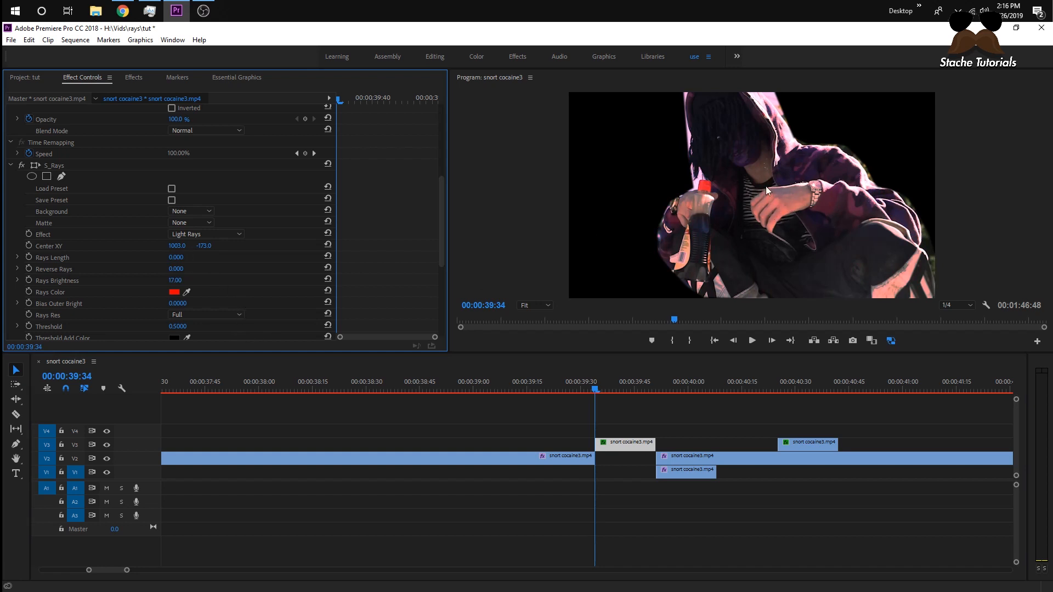
left_click(181, 280)
type("0")
key("Return")
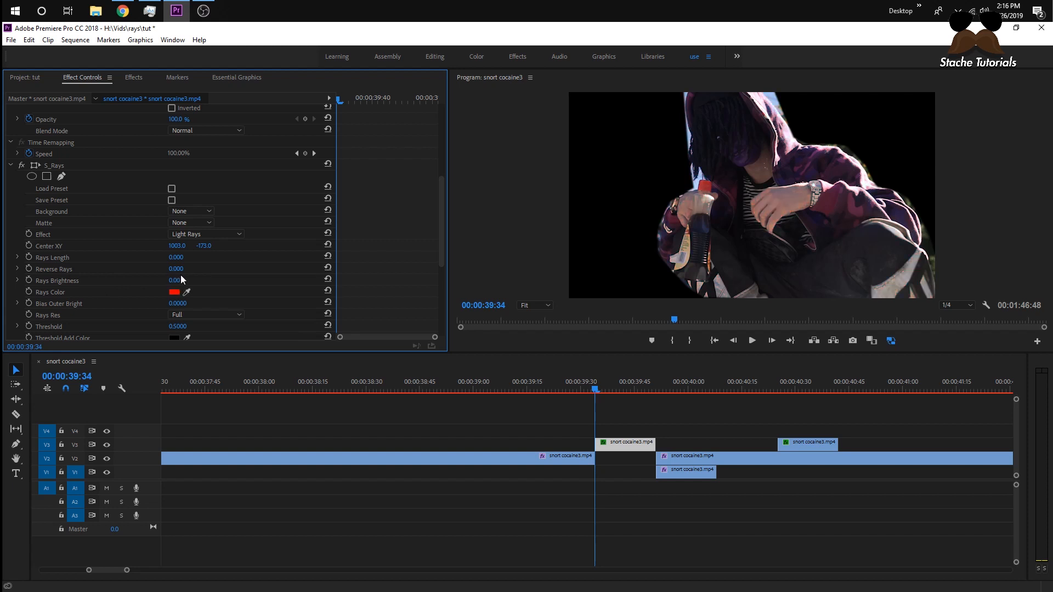
left_click(27, 280)
left_click(26, 257)
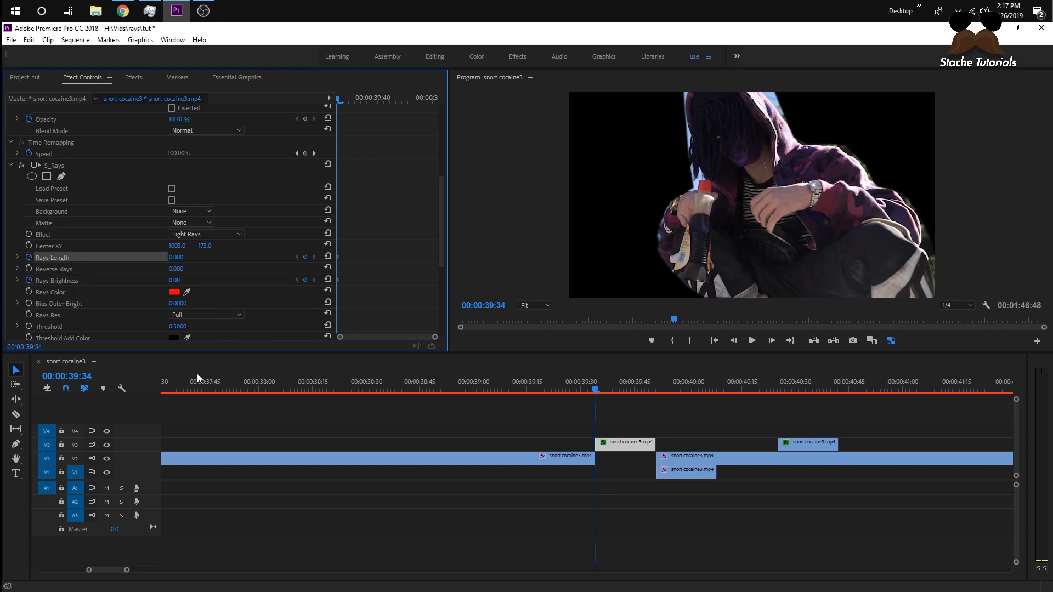
- At 00:00:39:43, keyframe Rays Brightness at 17 and Rays Length at 0.5
left_click(627, 391)
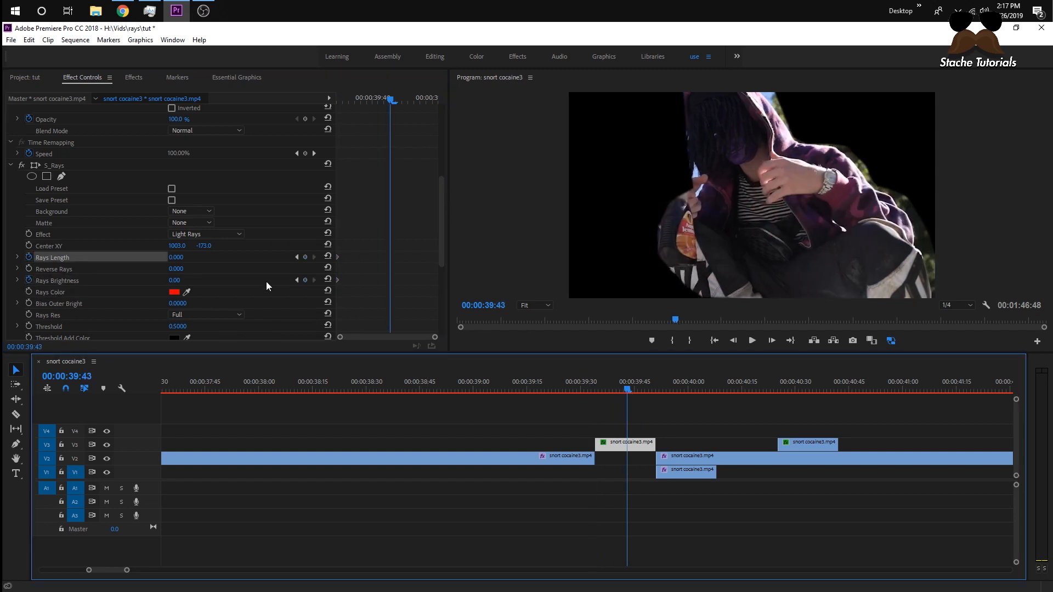
left_click(179, 281)
type("17")
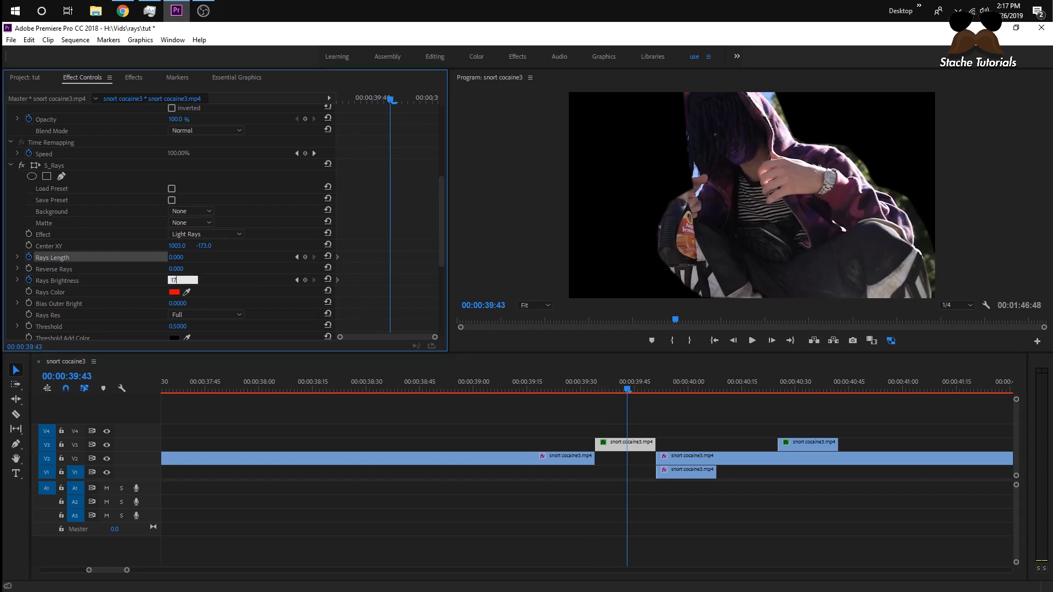
key("Return")
left_click_drag(172, 258, 200, 259)
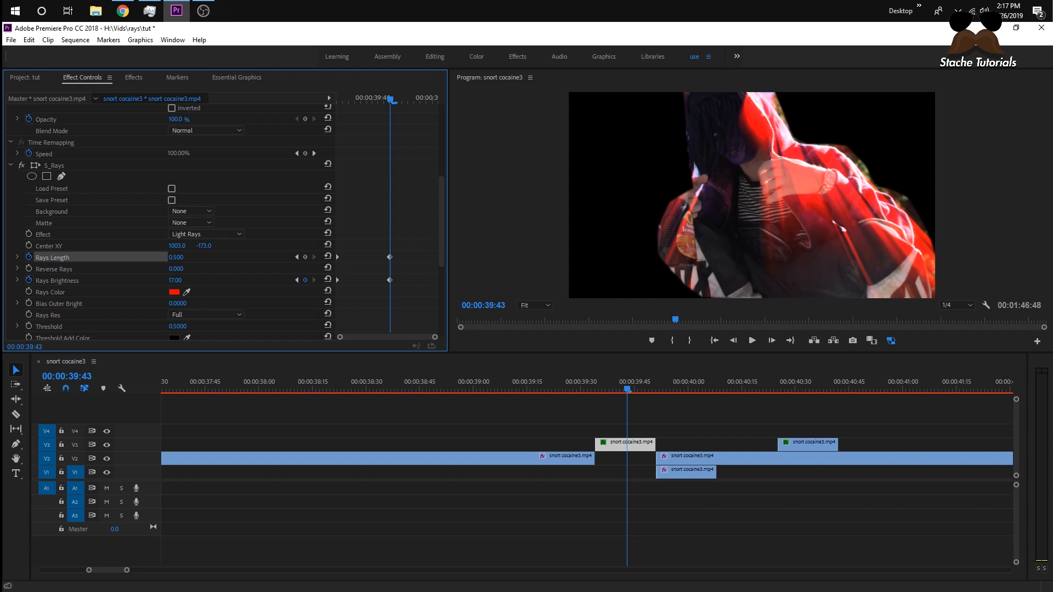
- At the clip's end, 00:00:39:51, keyframe Rays Brightness at 0 and Rays Length at -5
left_click_drag(630, 390, 657, 394)
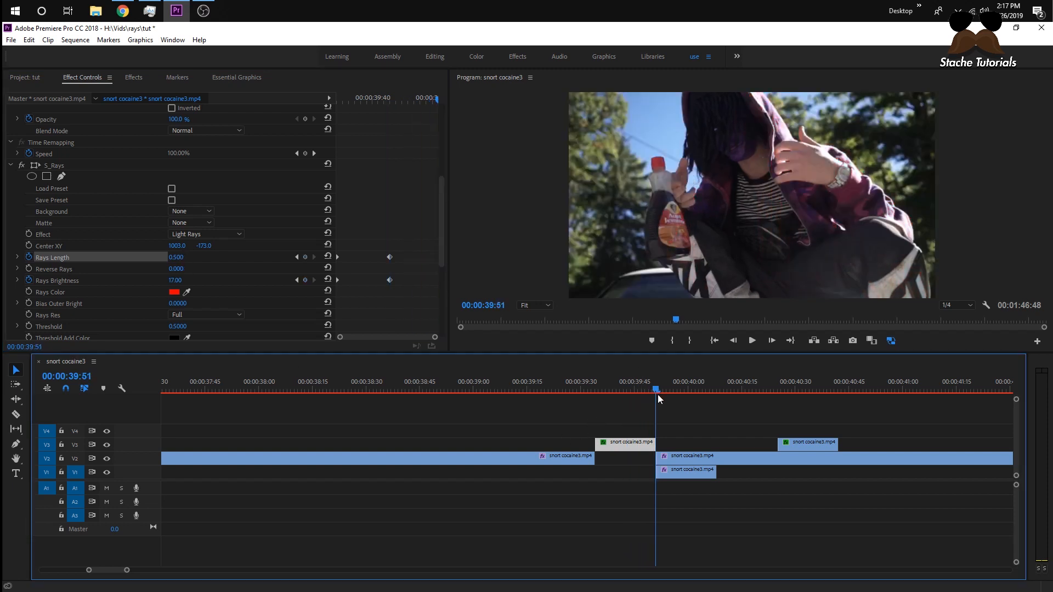
left_click_drag(174, 280, 110, 257)
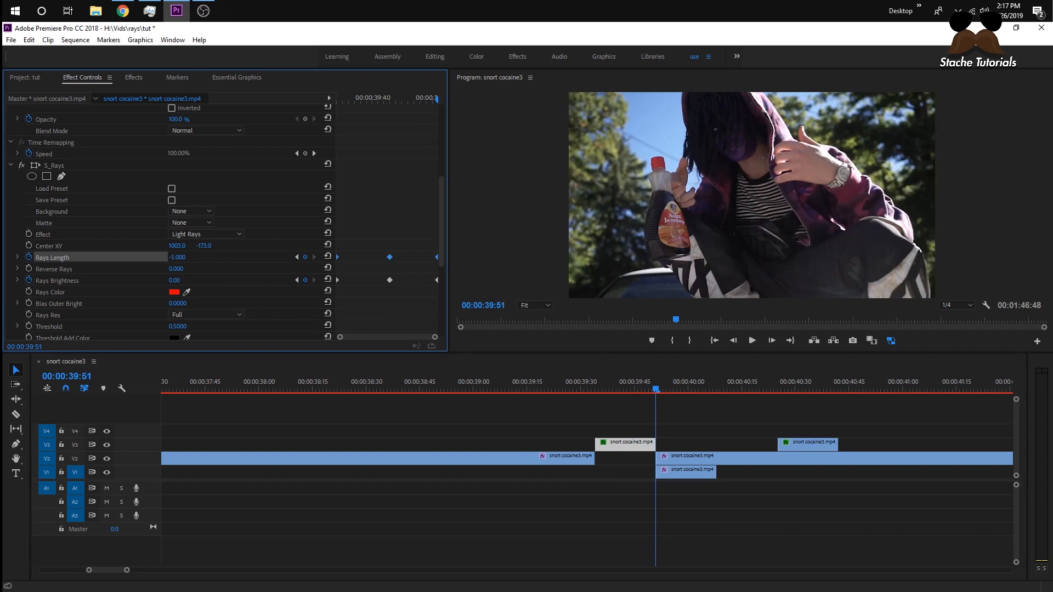
- At the clip's end, 00:00:39:51, set the Rays Length keyframe to 0 and scrub through the clip to preview the rays
left_click(176, 258)
type("0")
key("Return")
left_click_drag(587, 384, 629, 394)
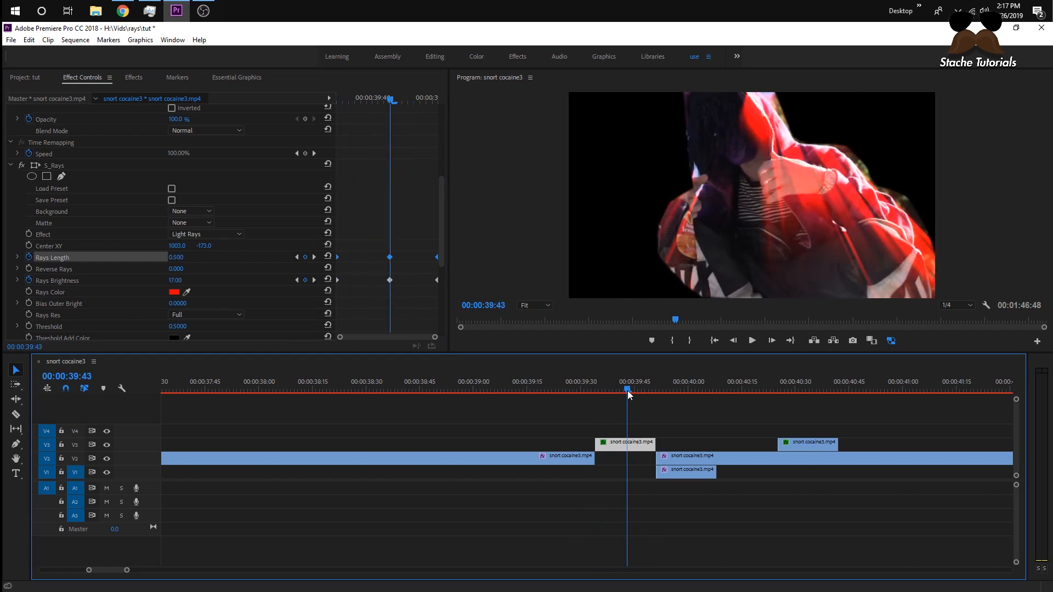
key("Left")
key("Left")
key("Left")
key("Left")
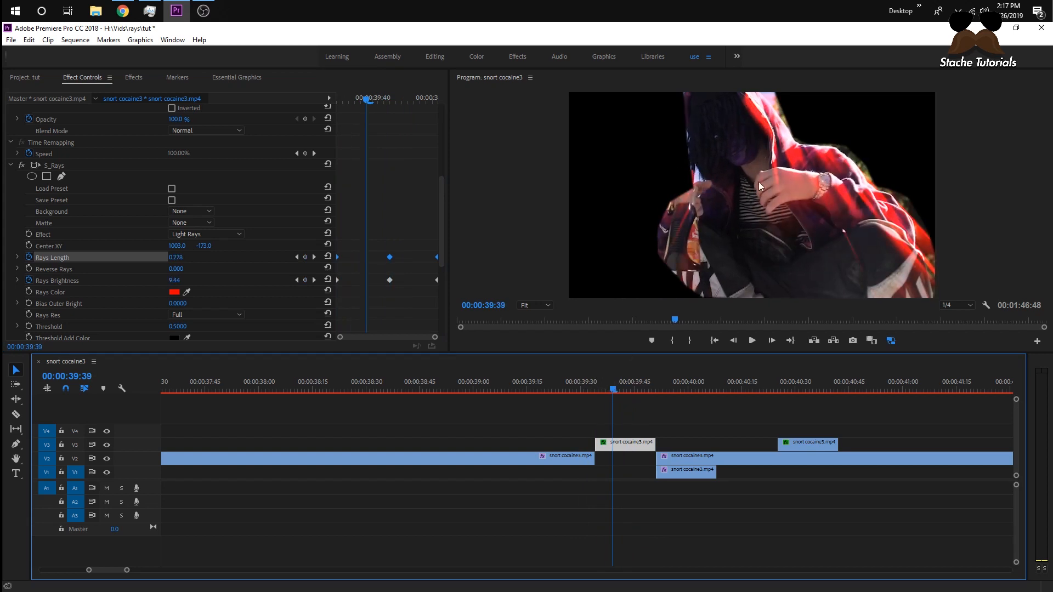
left_click(640, 392)
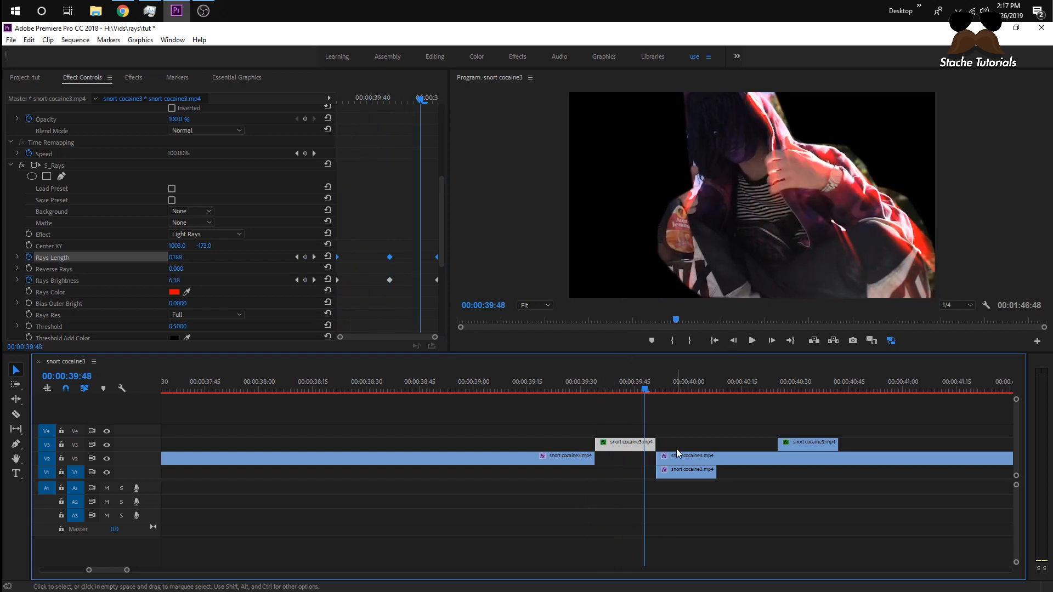
- Move the clip that ends at the 00:00:39:51 cut from track V2 up to V3
key("Delete")
left_click(770, 392)
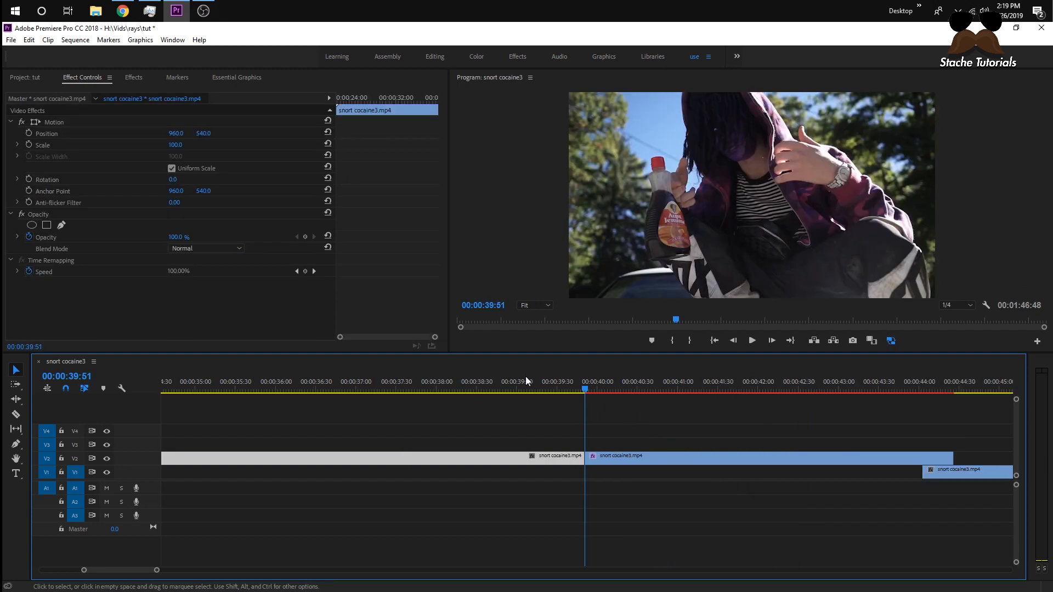
mouse_move(585, 390)
left_mouse_down()
mouse_move(567, 389)
mouse_move(601, 396)
mouse_move(581, 400)
left_mouse_up()
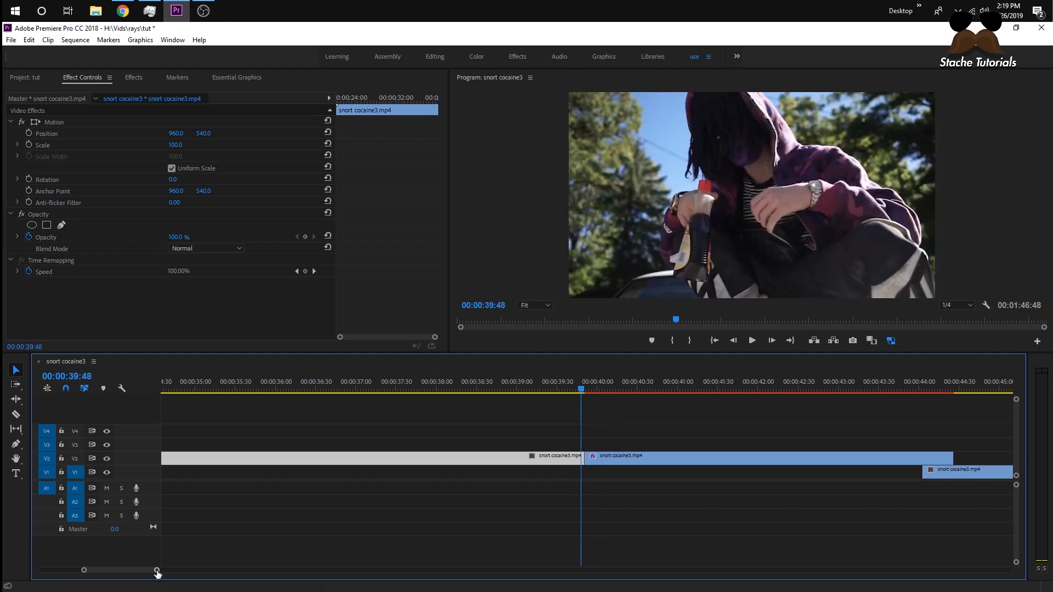
left_click_drag(157, 573, 124, 570)
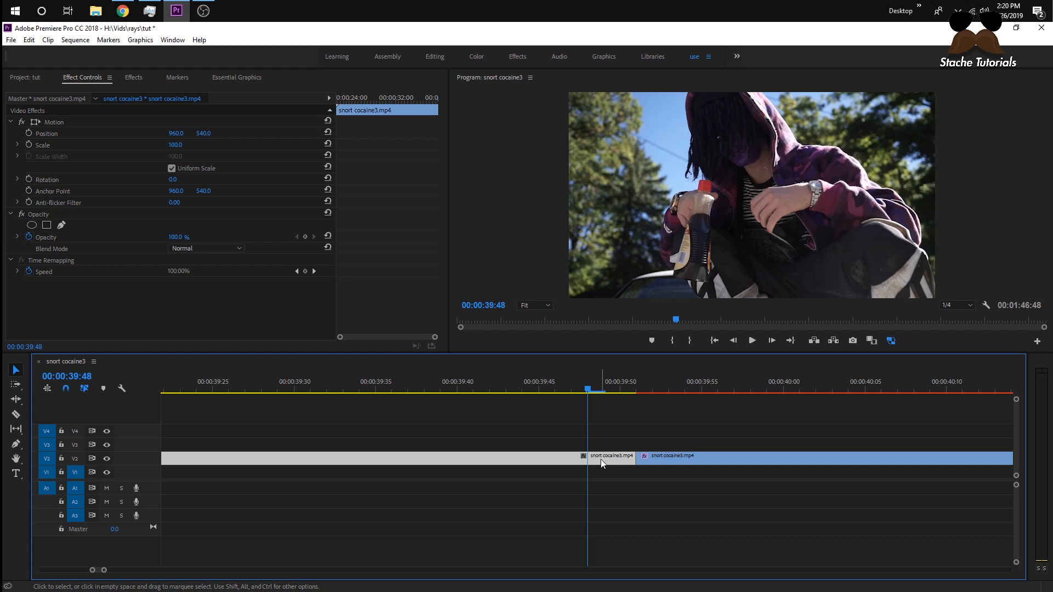
left_click_drag(603, 459, 604, 446)
- Extend the V3 clip's end to 00:00:40:40 so it overlaps the V2 clip, and return the playhead to the V2 clip's start at 00:00:39:51
left_click(631, 386)
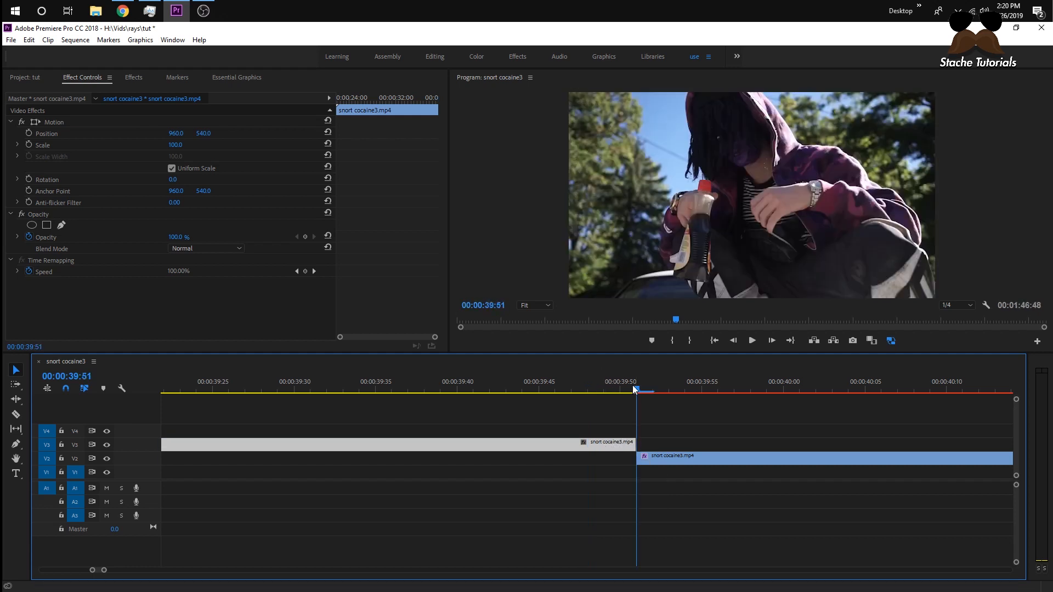
left_click_drag(106, 570, 106, 571)
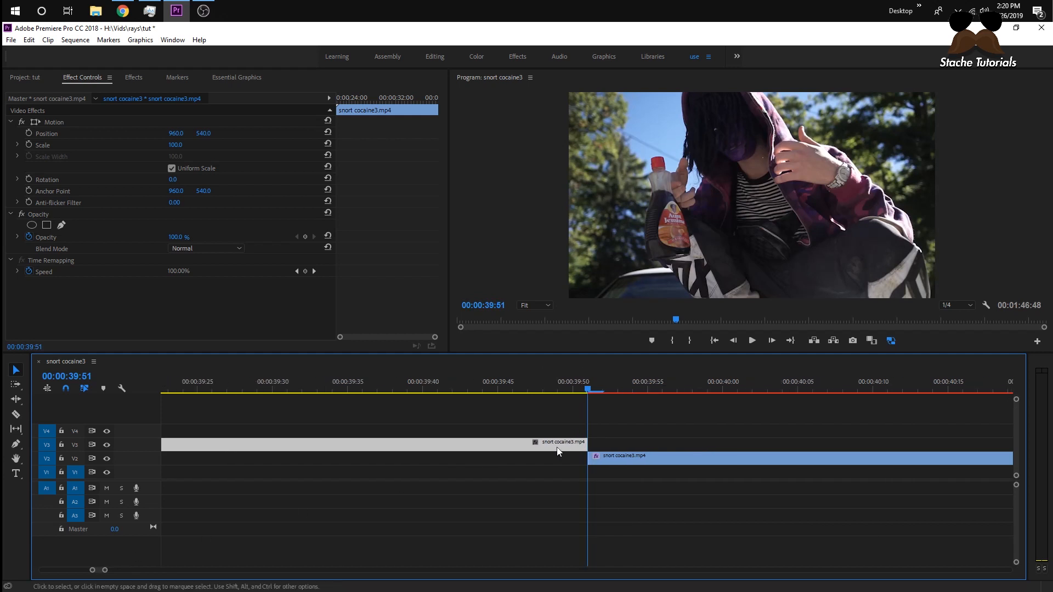
left_click_drag(587, 446, 798, 445)
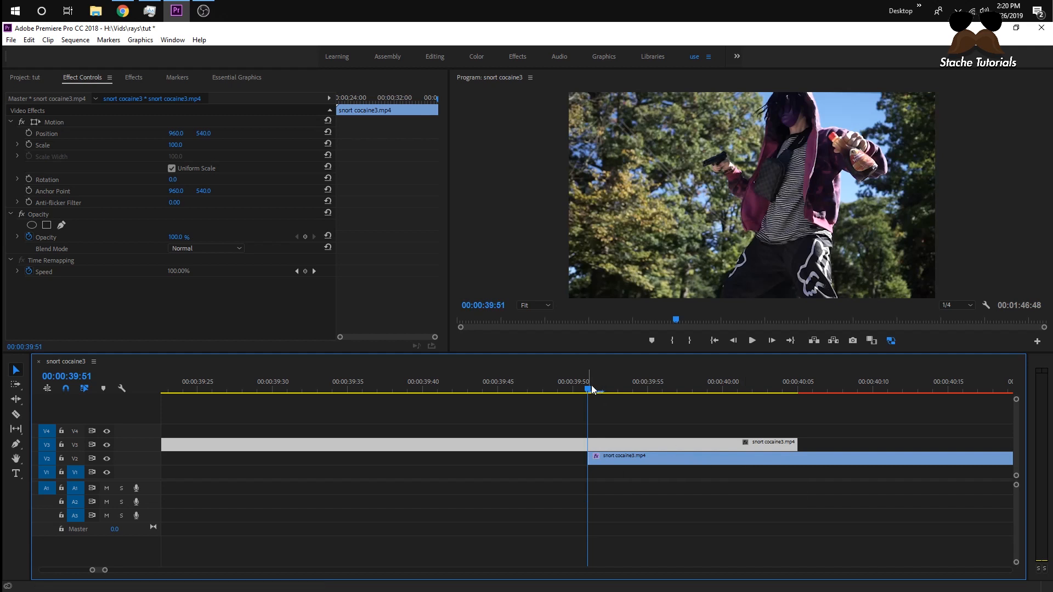
left_click_drag(593, 389, 798, 390)
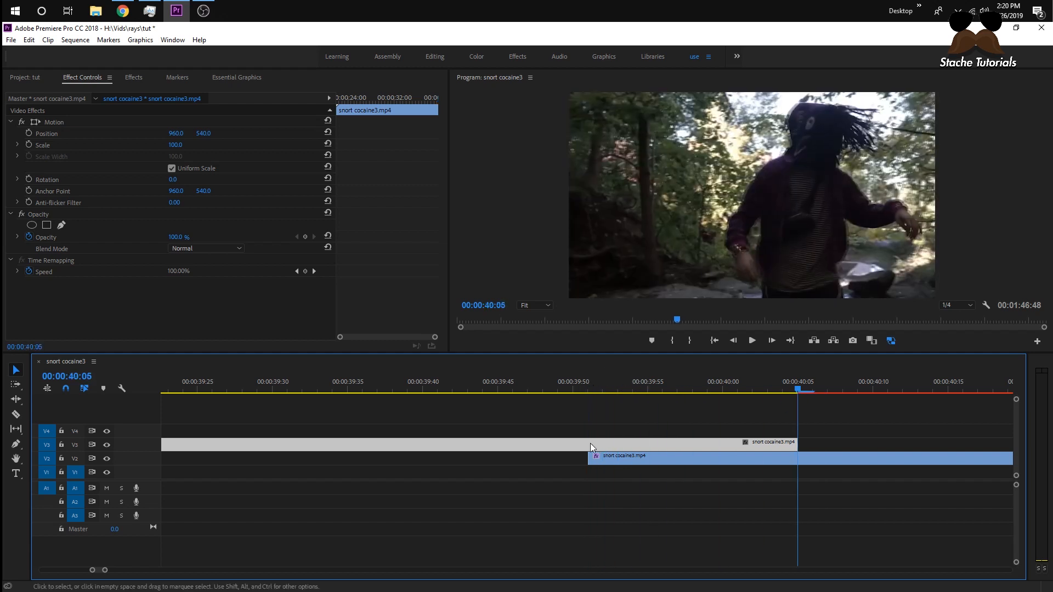
left_click_drag(612, 442, 890, 443)
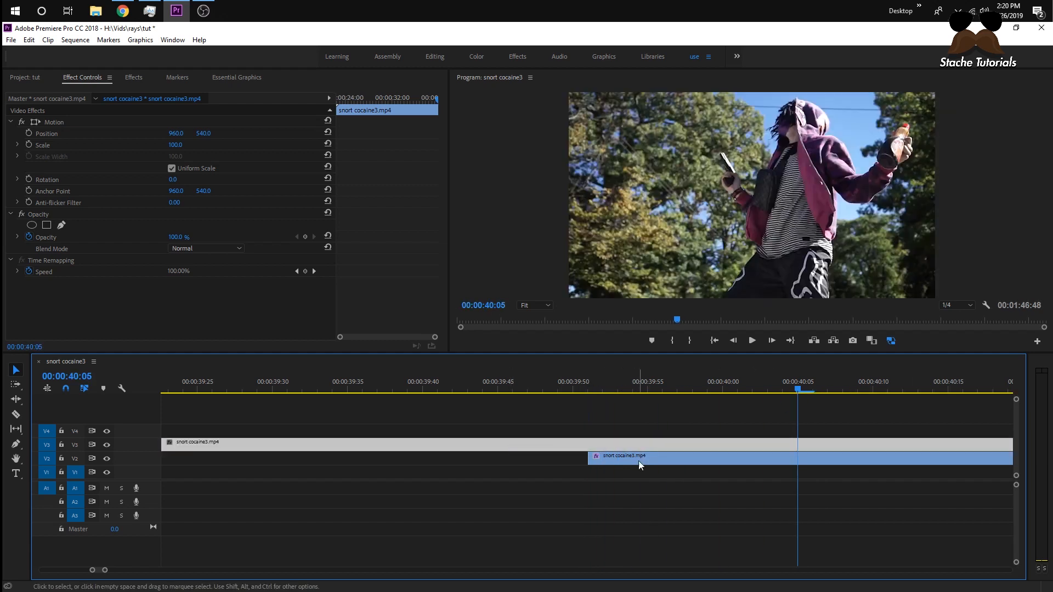
left_click_drag(105, 571, 155, 571)
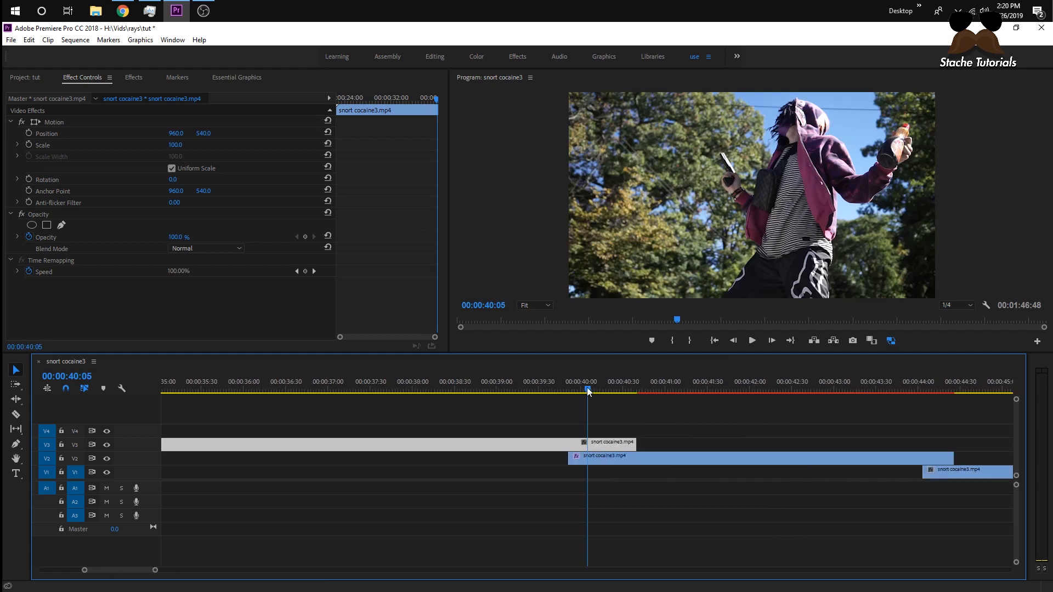
left_click_drag(587, 389, 568, 383)
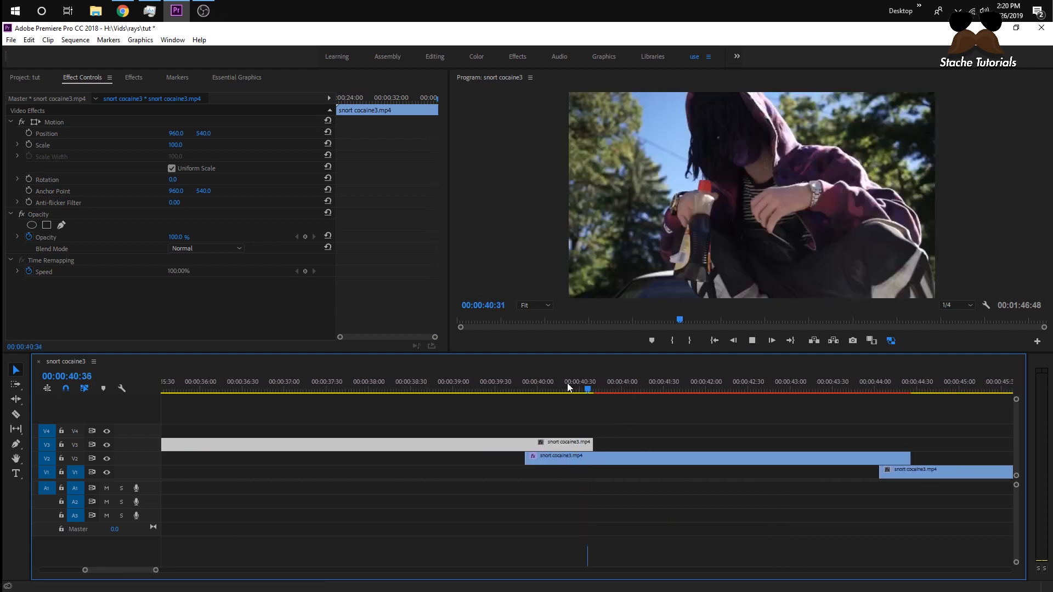
left_click_drag(567, 383, 480, 391)
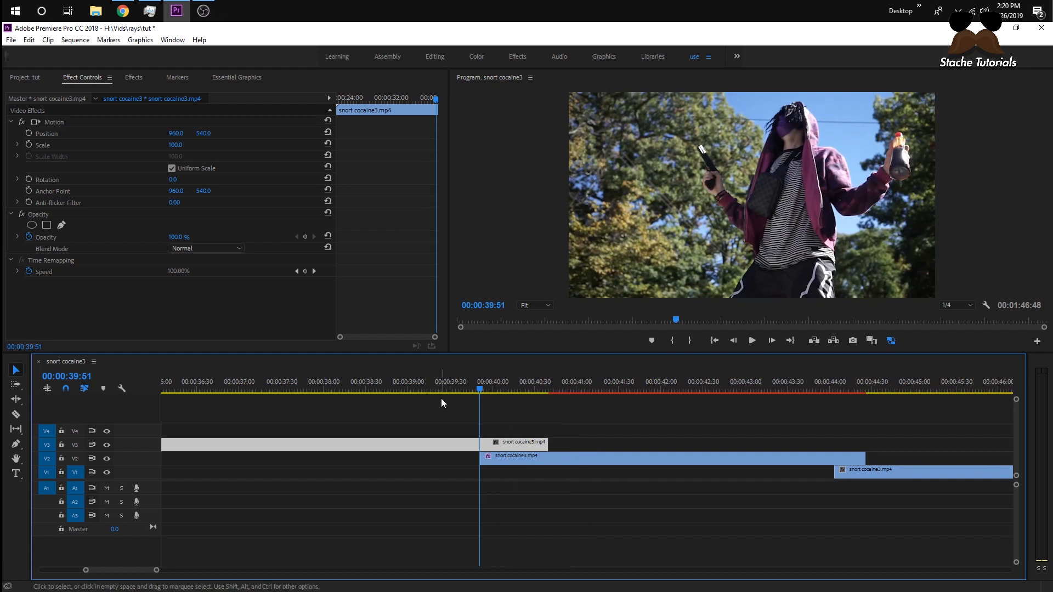
- Apply the S_DissolveEdgeRays effect from Sapphire Transitions to the clip on V3
left_click(140, 77)
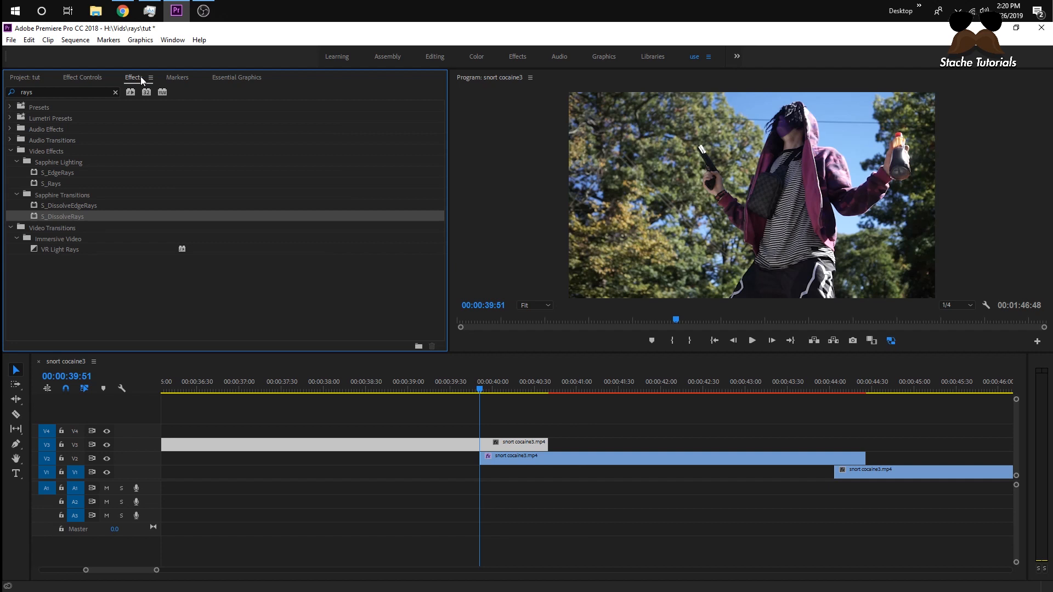
key("ctrl+s")
left_click(17, 196)
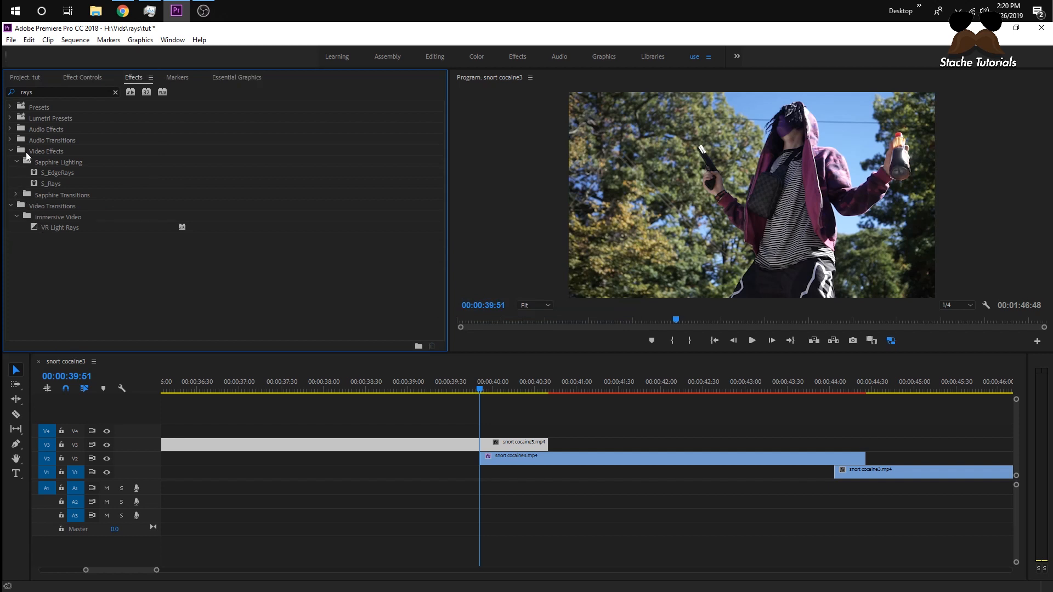
left_click(16, 196)
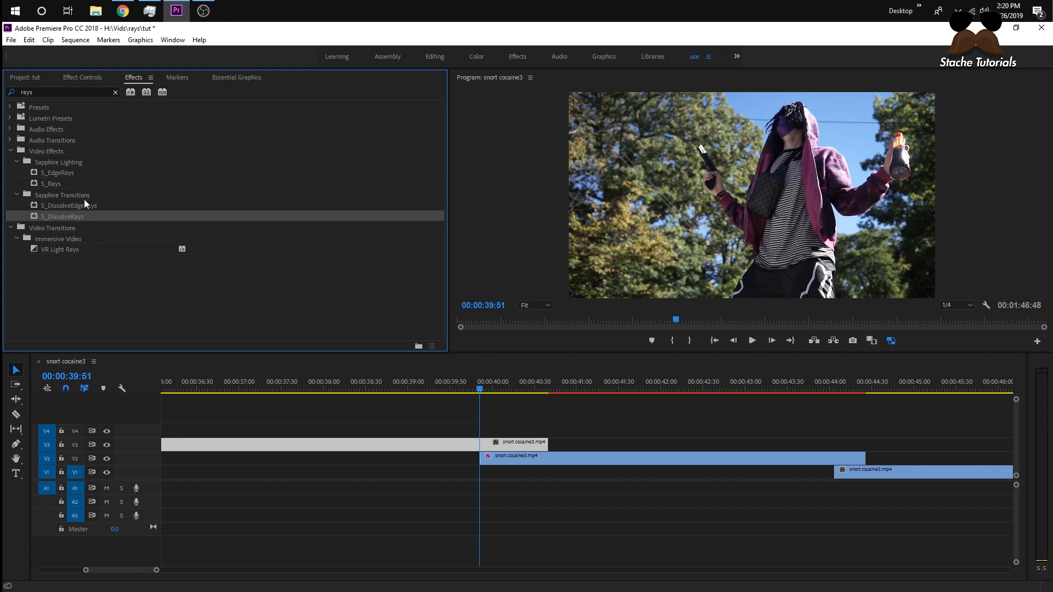
left_click(64, 208)
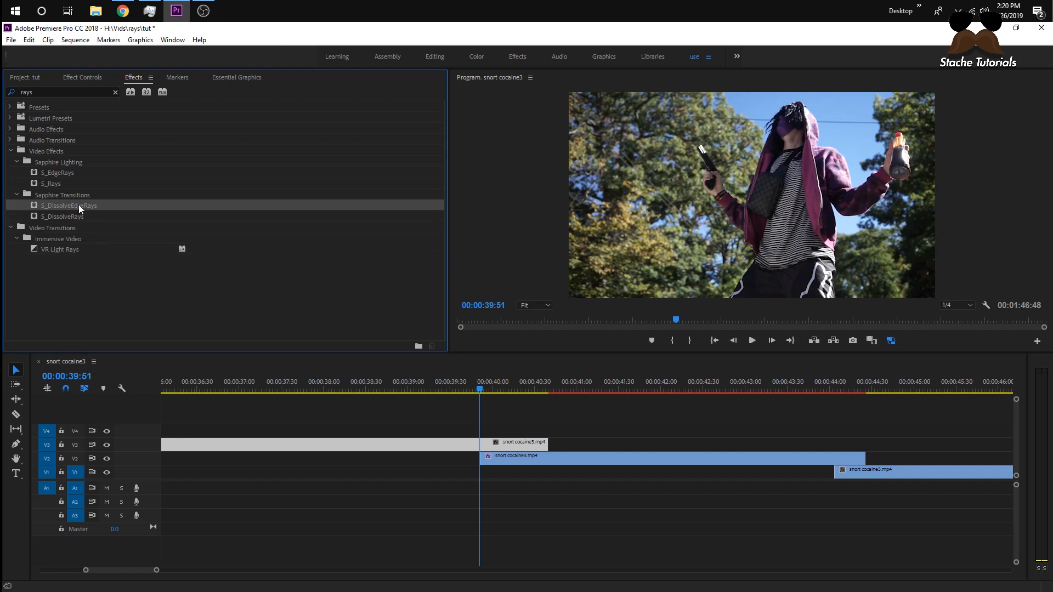
left_click_drag(84, 205, 497, 447)
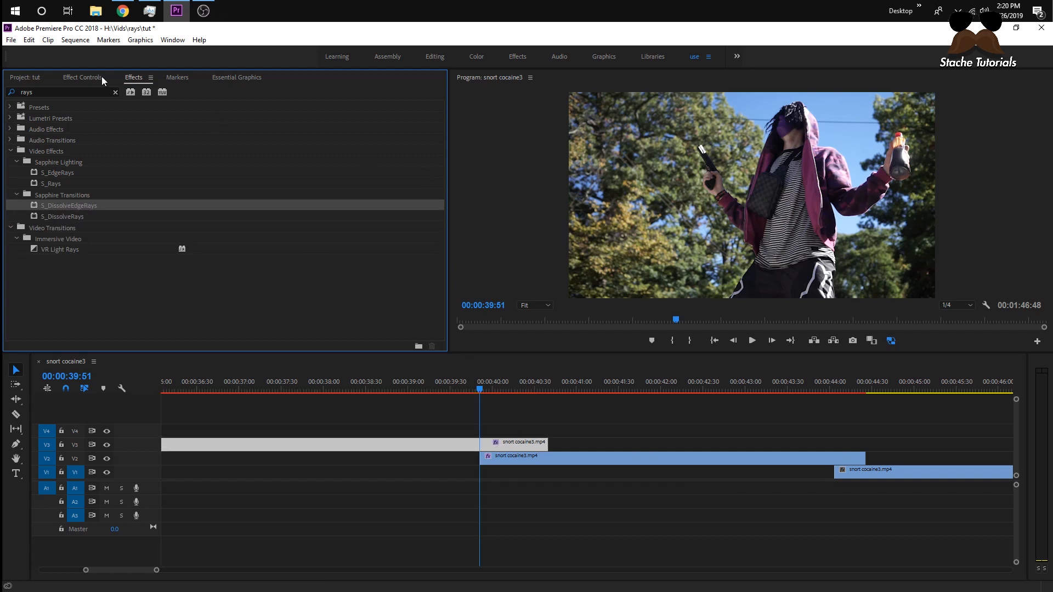
- Split the V3 clip at 00:00:39:51 and select the part that overlaps the V2 clip, with its effect settings shown
left_click(82, 78)
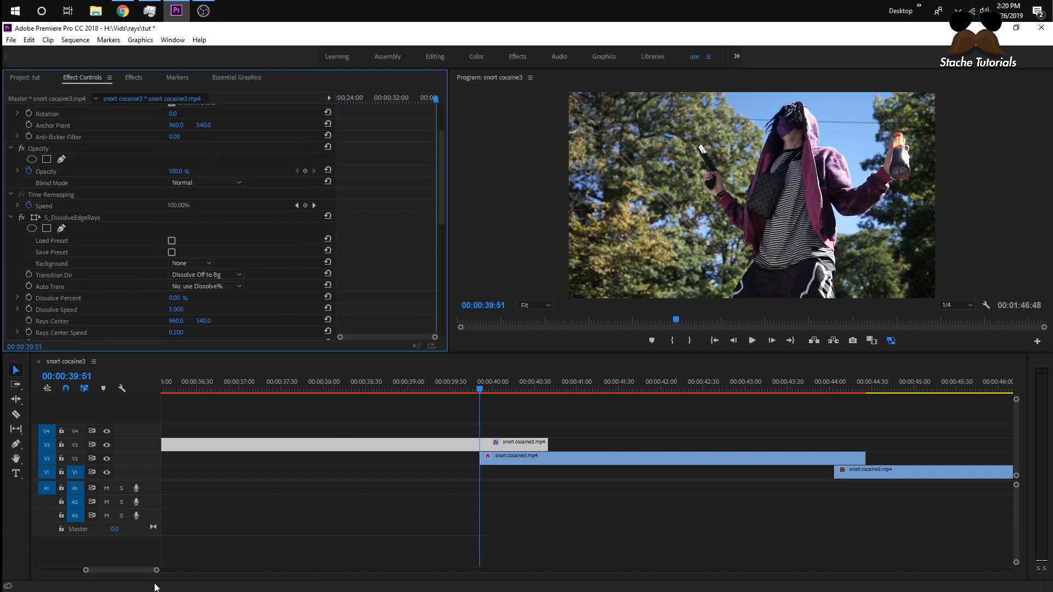
left_click_drag(156, 571, 130, 572)
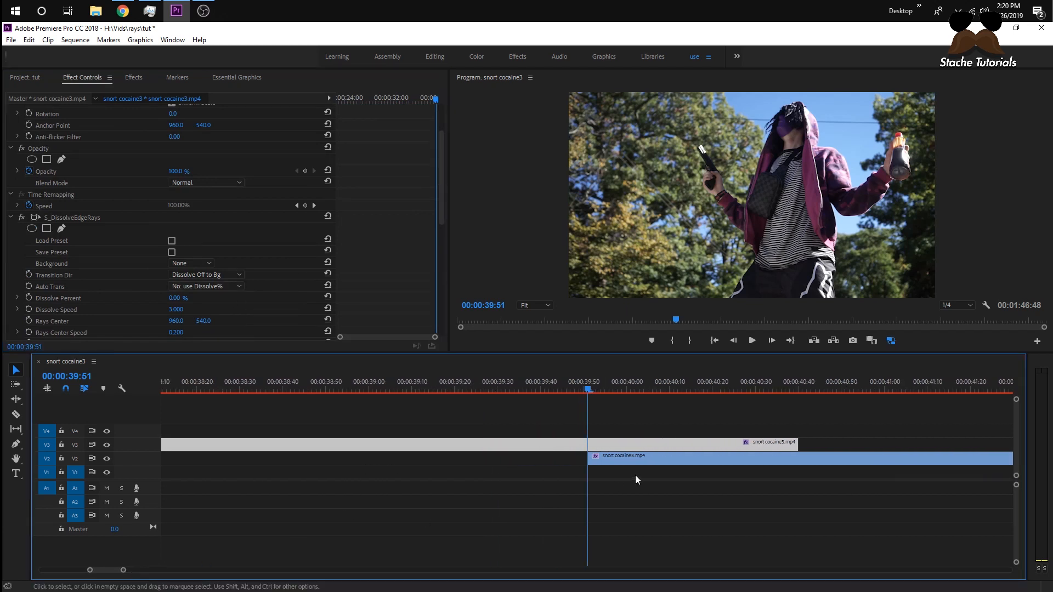
key("ctrl+k")
left_click(597, 444)
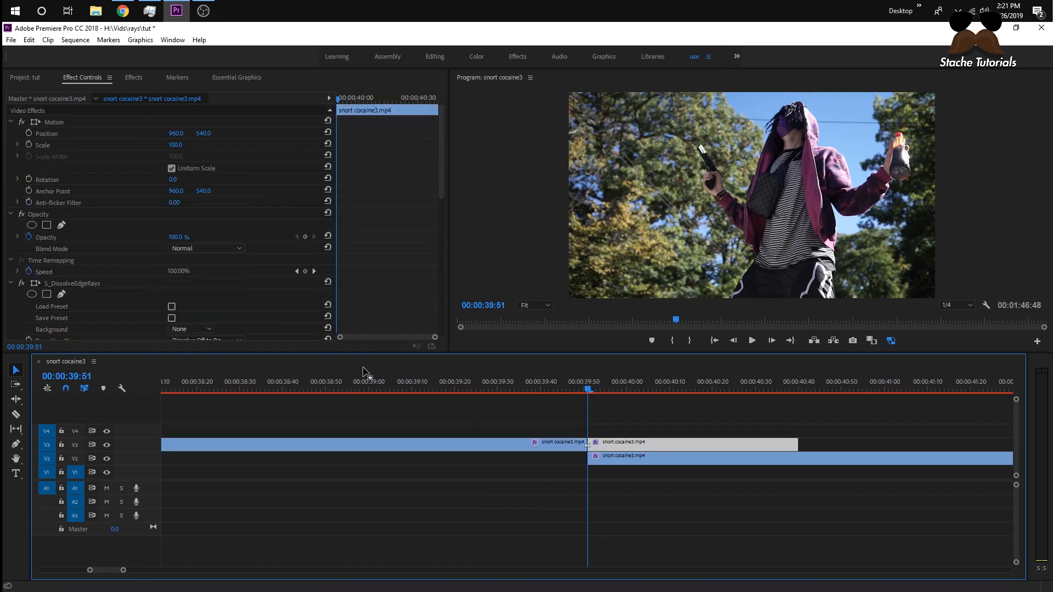
- Try S_DissolveEdgeRays with Auto Trans set to "Yes: ignore Dissolve%", preview the transition, and restore "No: use Dissolve%"
scroll(235, 284, "down", 4)
left_click(206, 255)
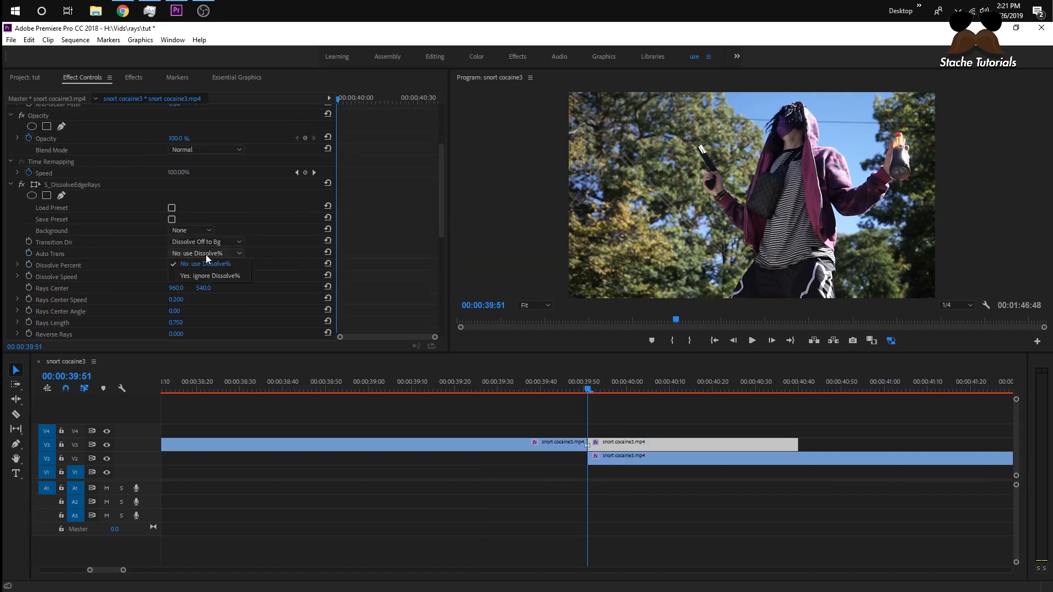
left_click(199, 275)
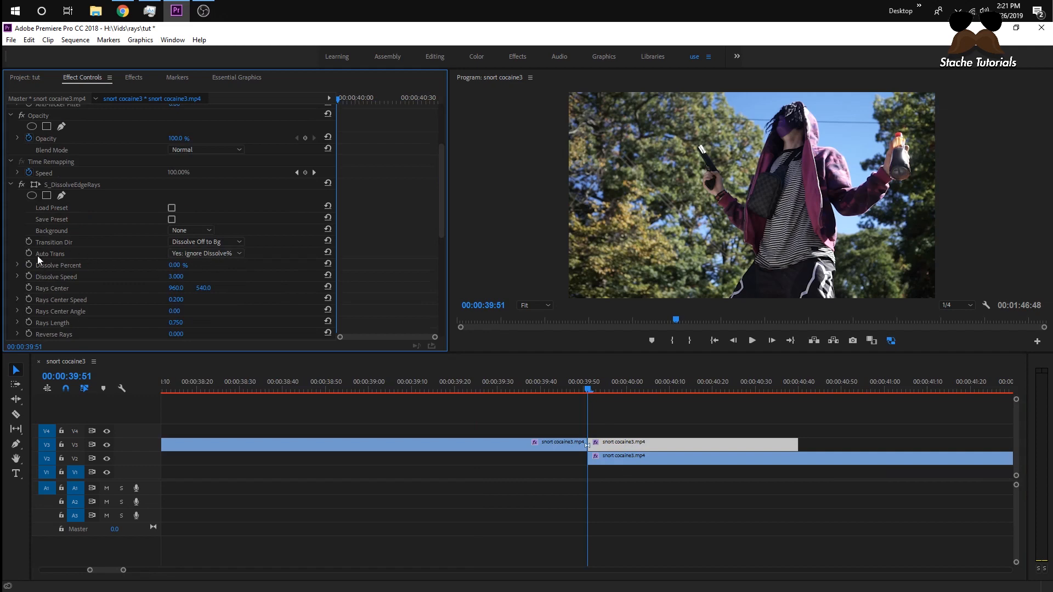
left_click_drag(614, 392, 730, 418)
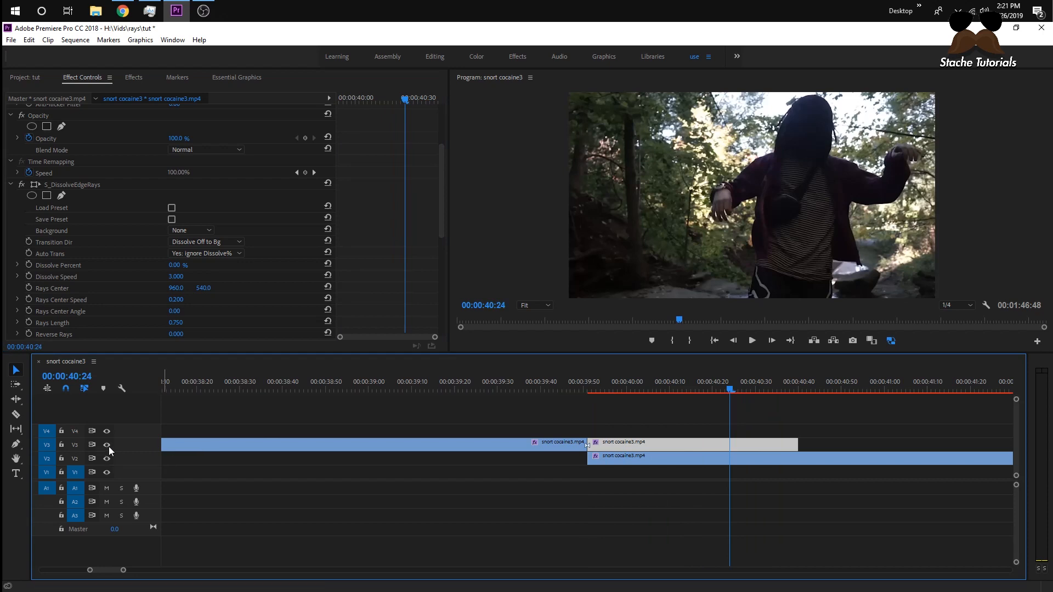
left_click(609, 394)
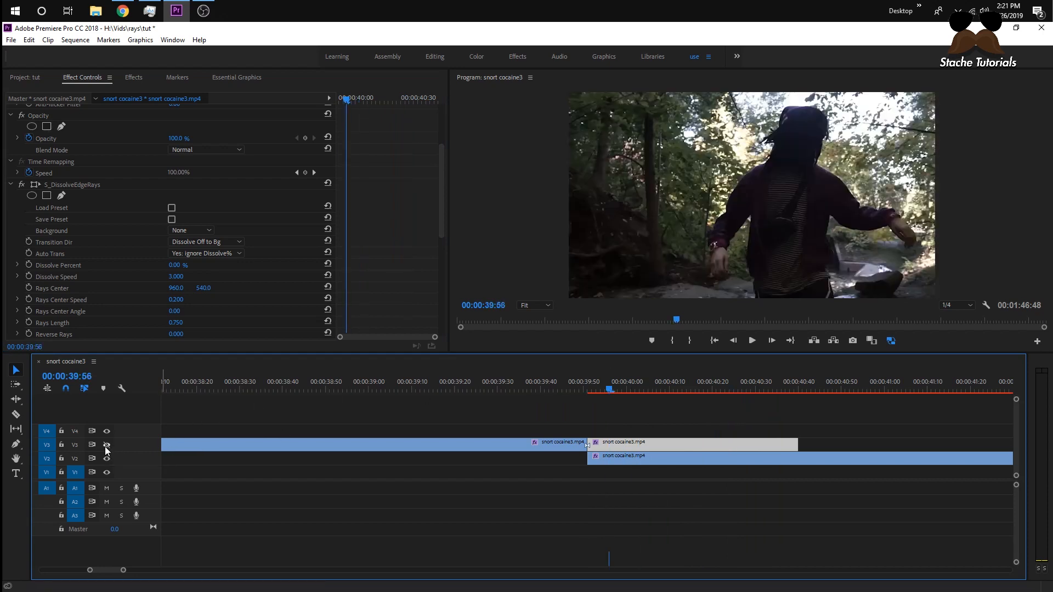
left_click_drag(675, 419, 648, 407)
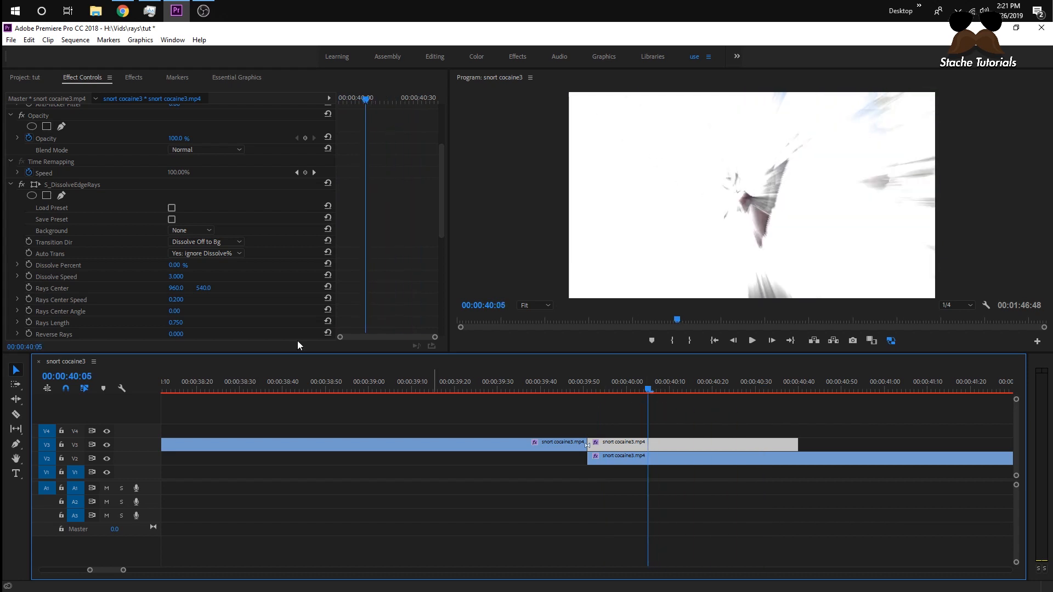
left_click(216, 253)
left_click(295, 264)
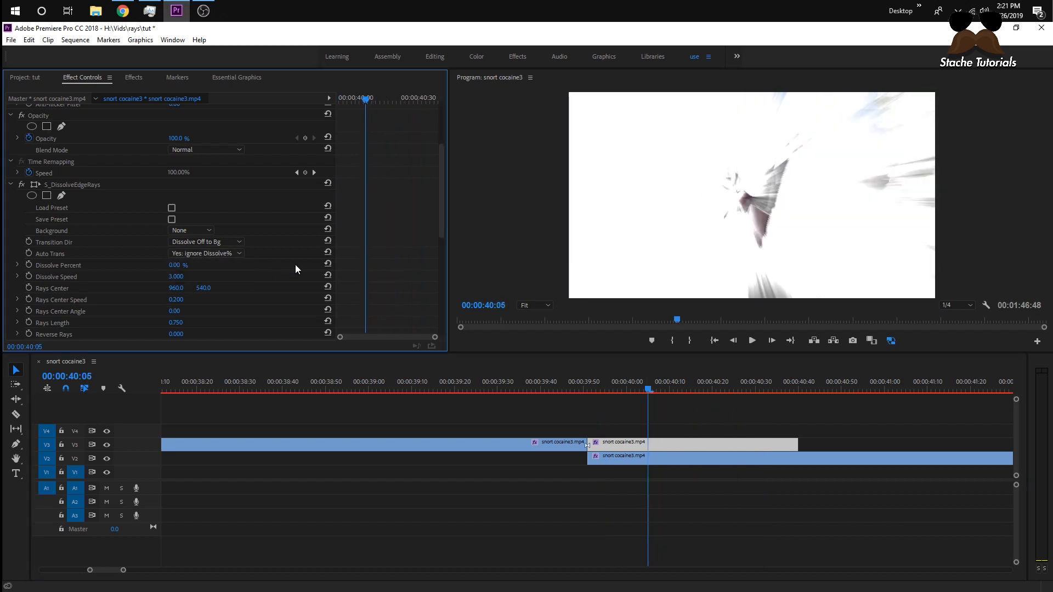
left_click(225, 255)
left_click(219, 263)
- Enable keyframing for Dissolve Percent at 0% at the overlapping clip's start, 00:00:39:51
left_click(592, 386)
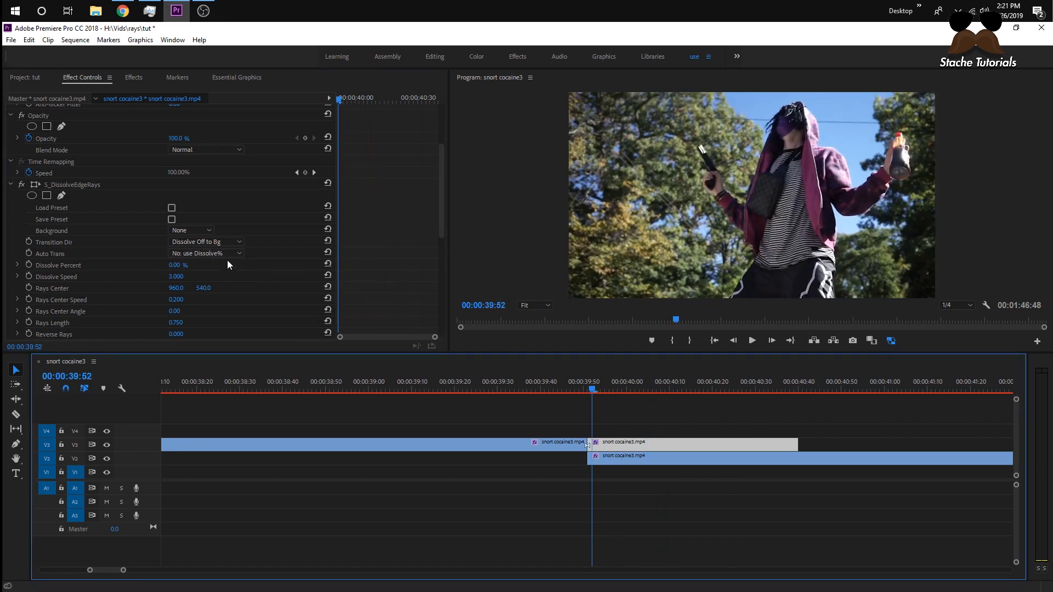
mouse_move(175, 265)
left_mouse_down()
mouse_move(219, 265)
mouse_move(174, 265)
left_mouse_up()
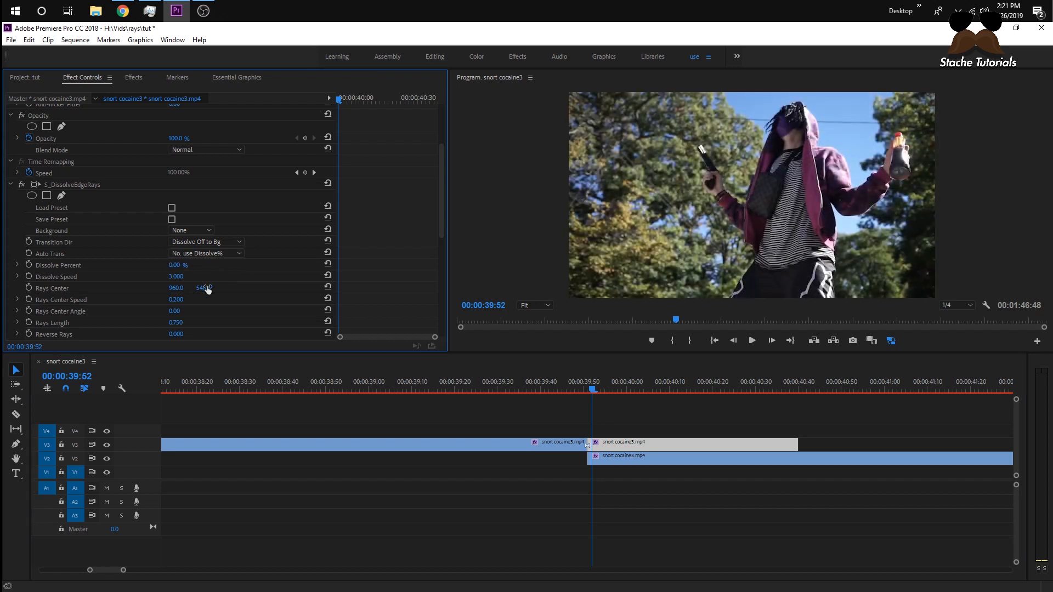
left_click_drag(603, 382, 588, 386)
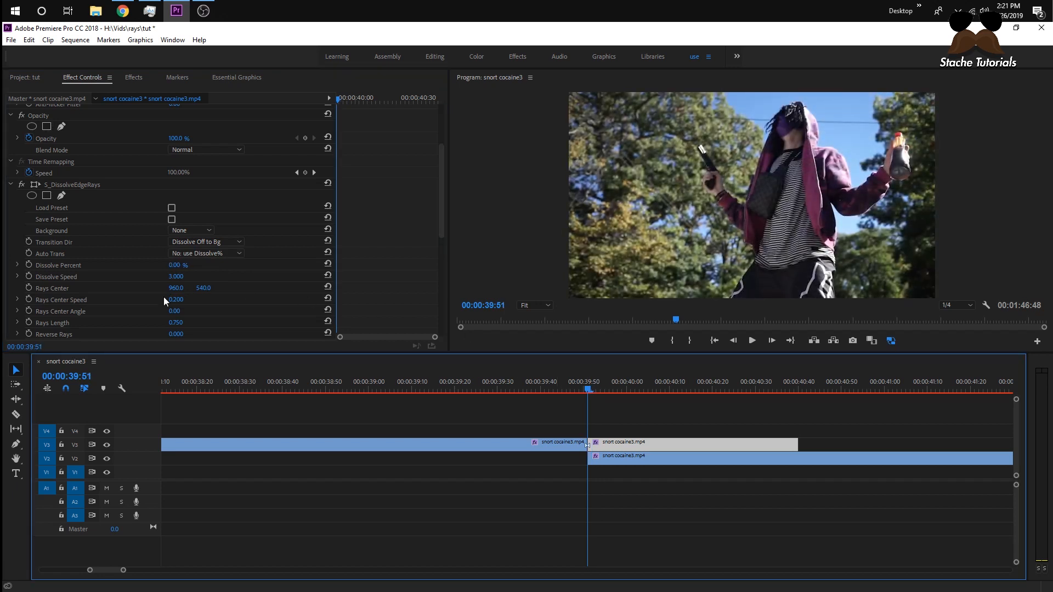
left_click(29, 266)
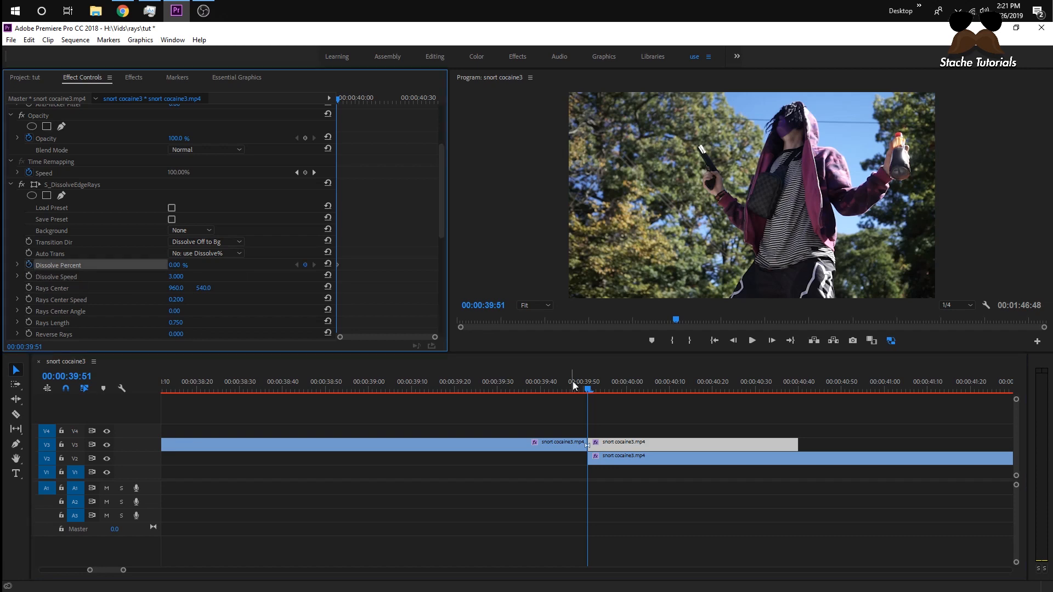
- At the overlapping clip's end, 00:00:40:40, keyframe Dissolve Percent at its maximum and scrub through the transition to preview it
left_click_drag(574, 385, 796, 404)
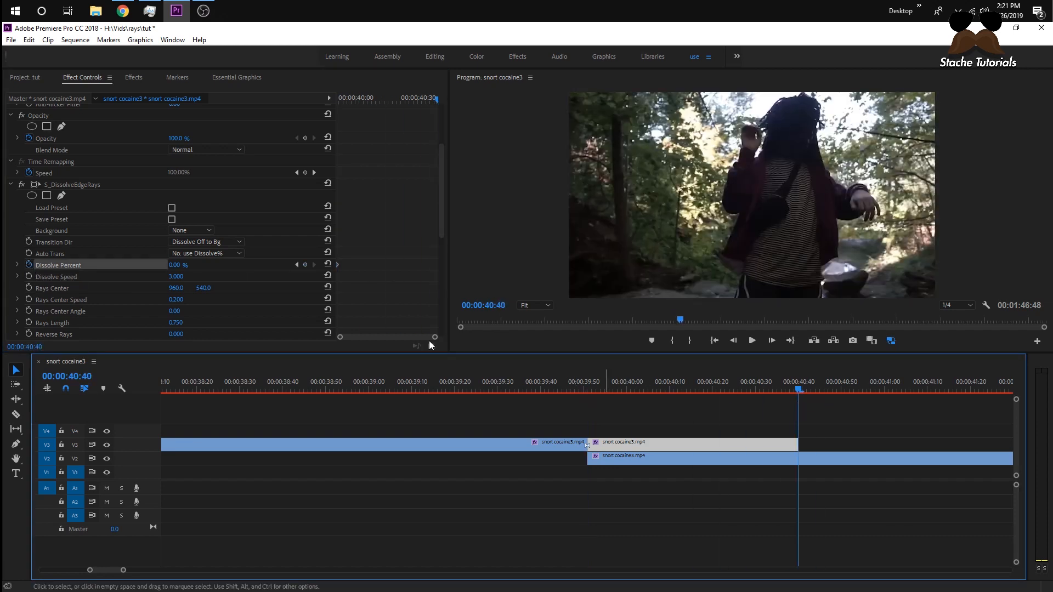
left_click_drag(181, 265, 263, 265)
left_click(578, 389)
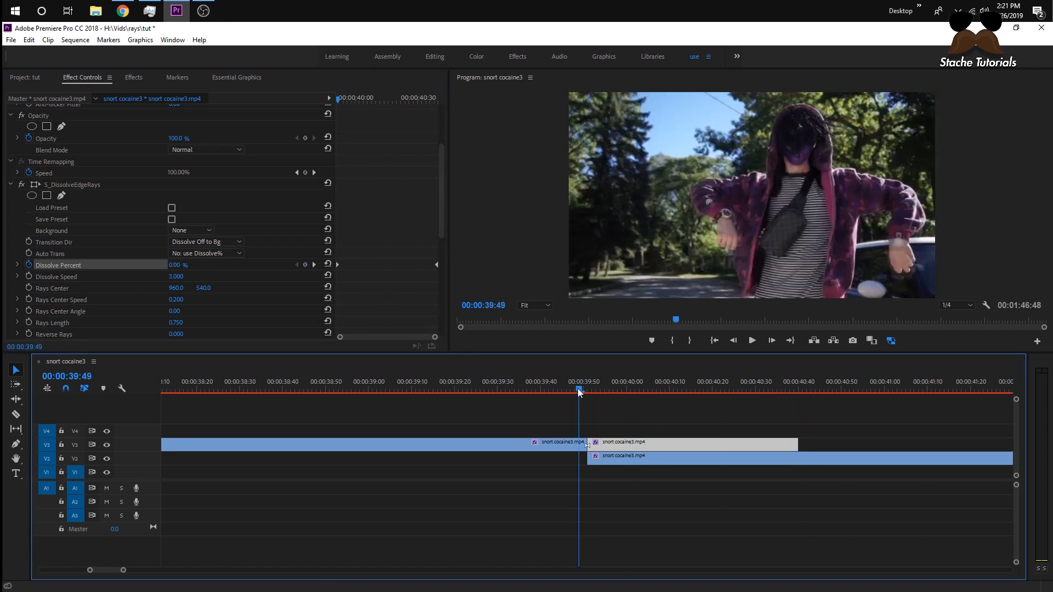
left_click_drag(579, 392, 712, 390)
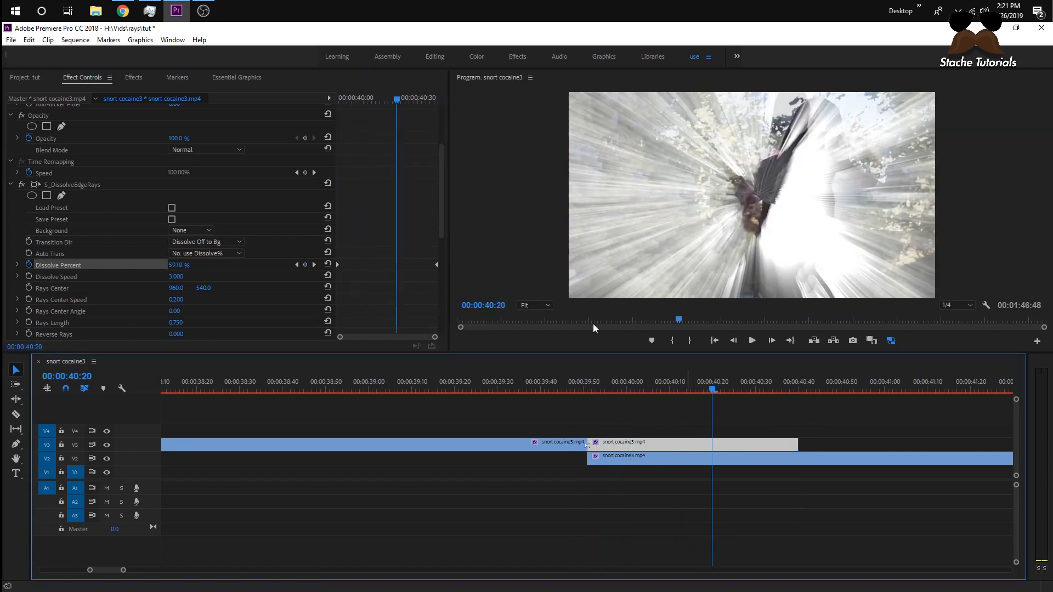
- Try ending the dissolve at 00:00:40:20 by moving the Dissolve Percent end keyframe, return it to the clip's end, and scrub the transition
left_click_drag(436, 268, 397, 267)
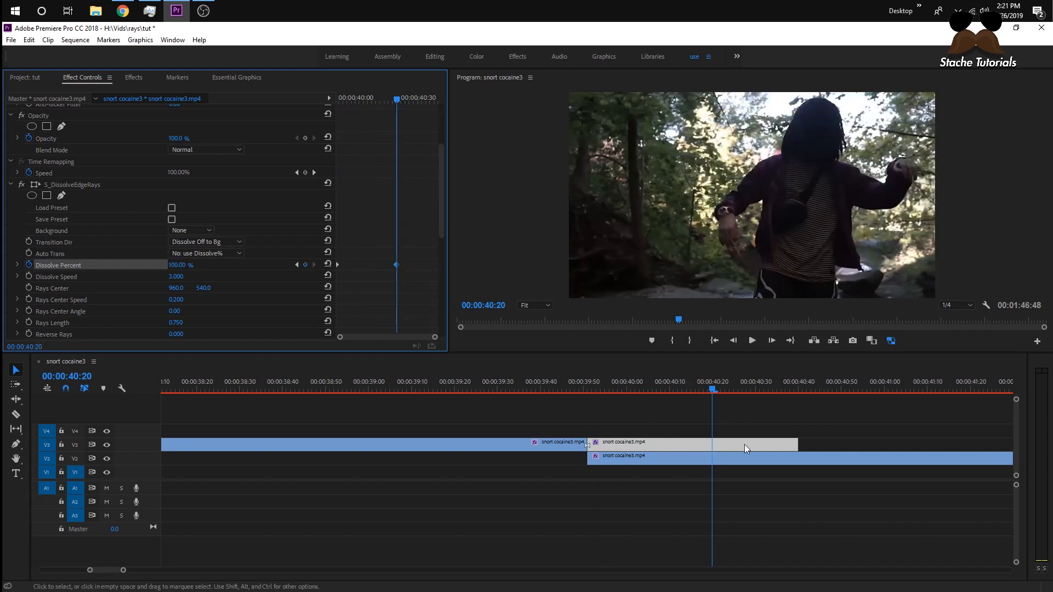
left_click_drag(714, 392, 734, 400)
left_click(393, 266)
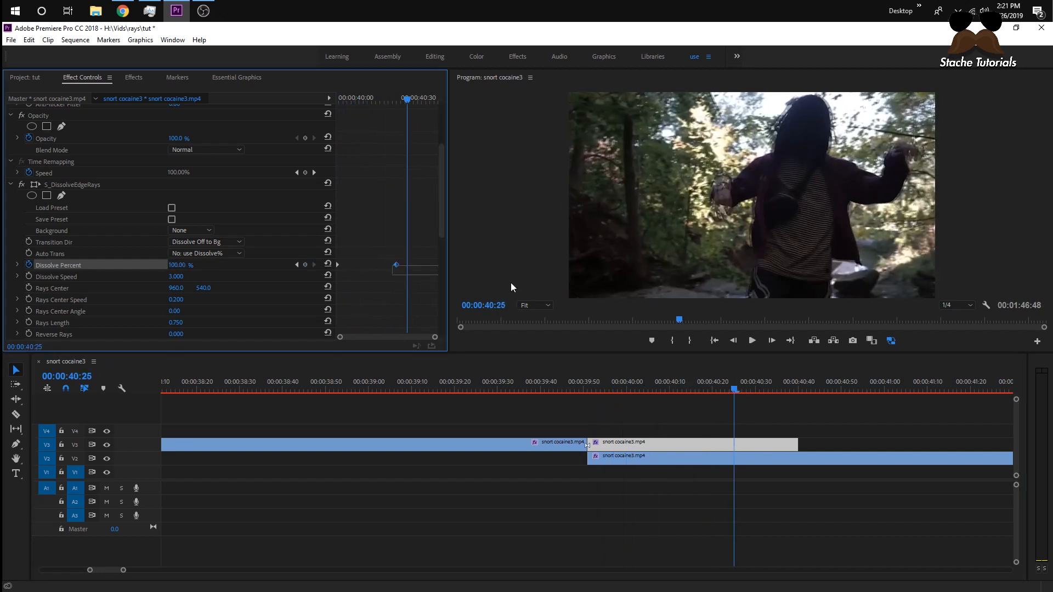
left_click_drag(397, 265, 438, 269)
left_click_drag(728, 385, 613, 371)
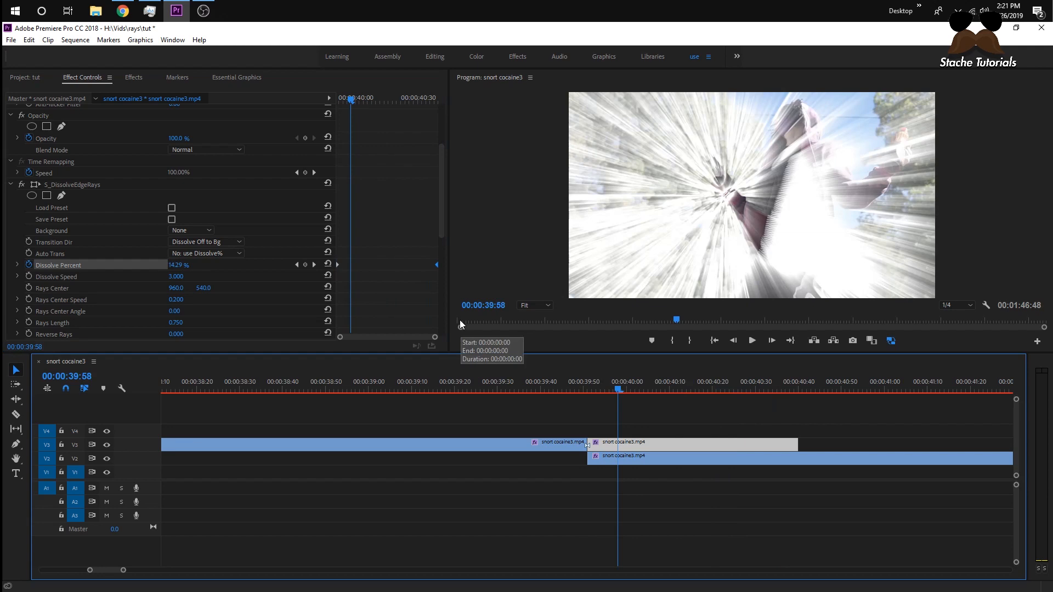
- Load the Wavy Blue preset for the S_DissolveEdgeRays effect on the overlapping V3 clip
left_click(172, 207)
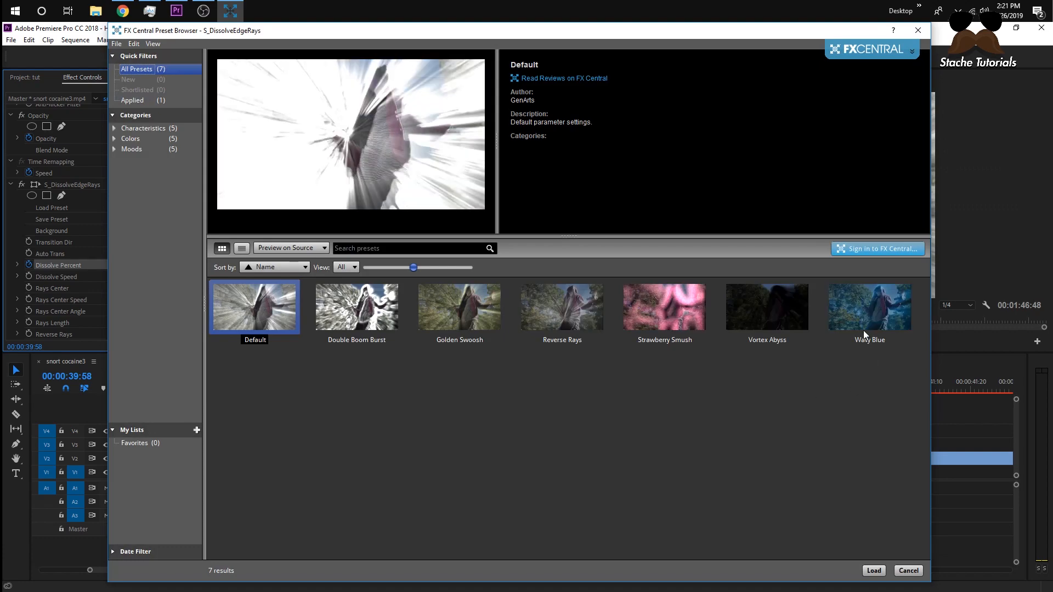
left_click(864, 330)
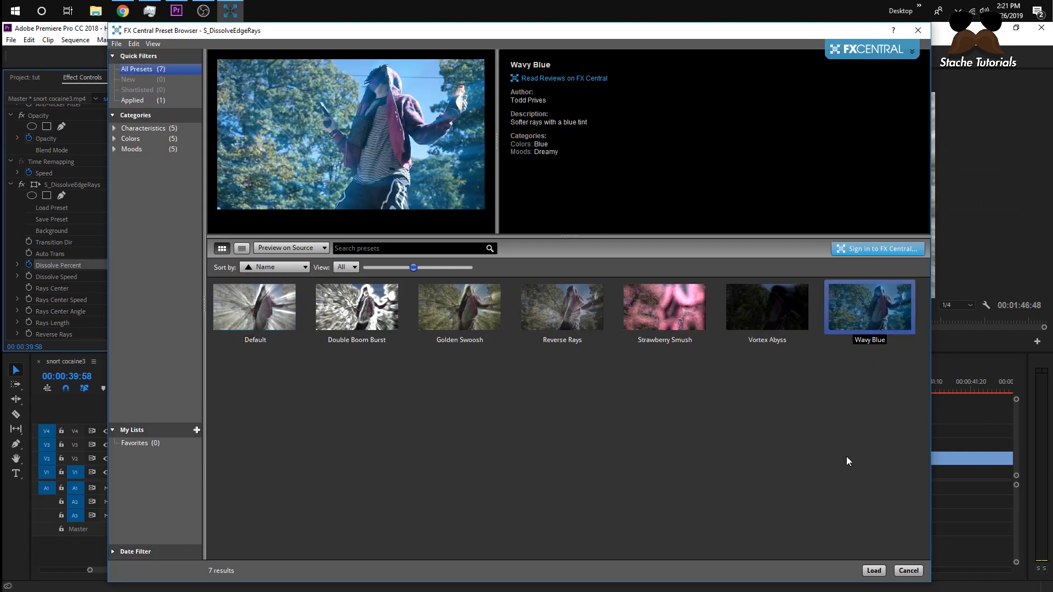
left_click(870, 570)
mouse_move(617, 395)
left_mouse_down()
mouse_move(607, 395)
mouse_move(743, 395)
mouse_move(594, 394)
mouse_move(722, 390)
mouse_move(620, 390)
left_mouse_up()
- Change the S_DissolveEdgeRays Rays Color to red, FF0000
scroll(249, 263, "down", 1)
scroll(250, 268, "down", 1)
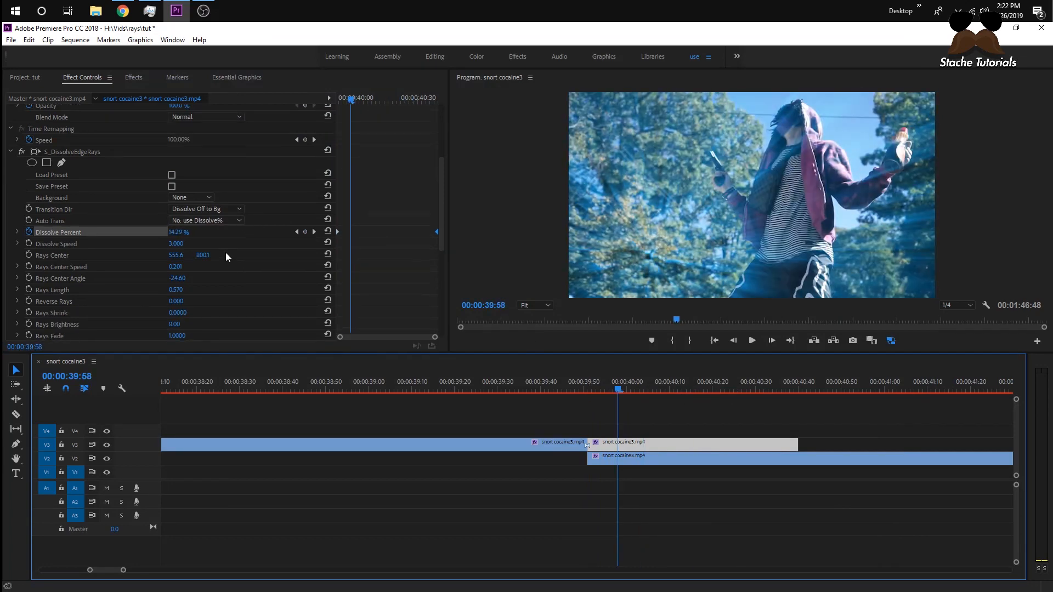
scroll(165, 296, "down", 4)
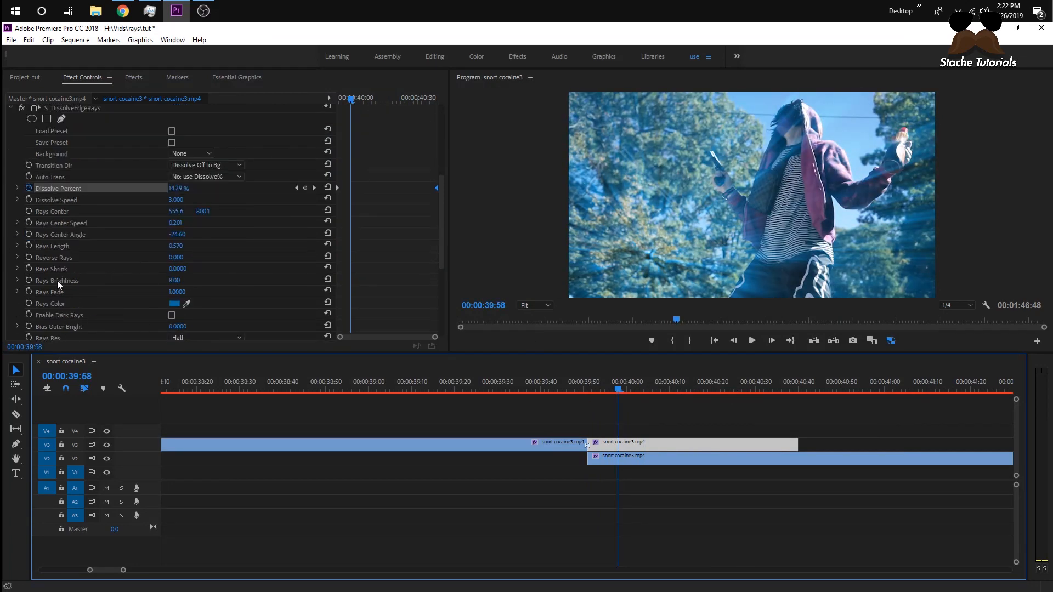
scroll(181, 296, "down", 3)
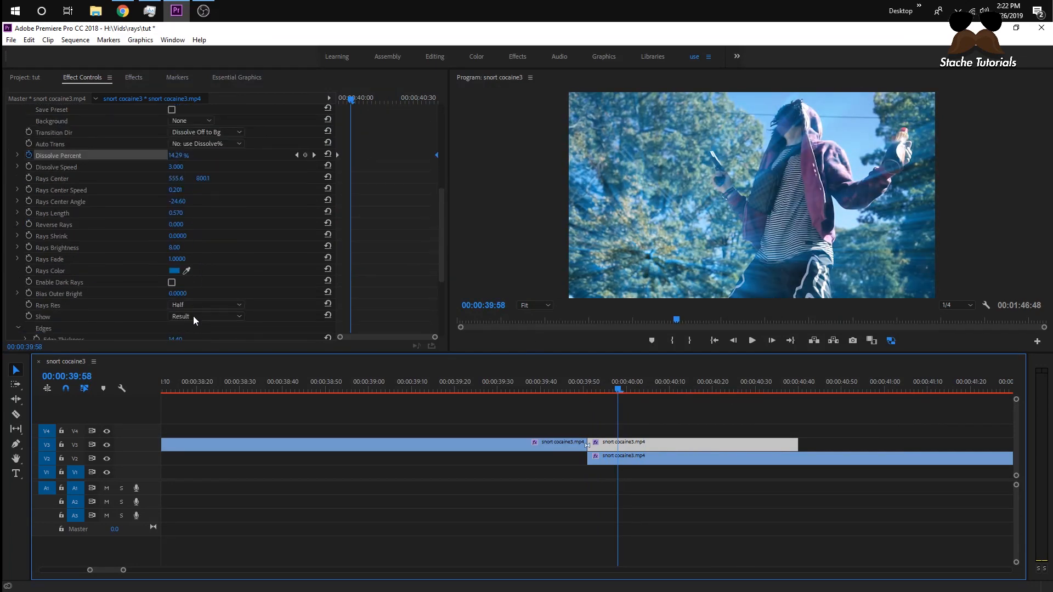
left_click(174, 271)
left_click(560, 398)
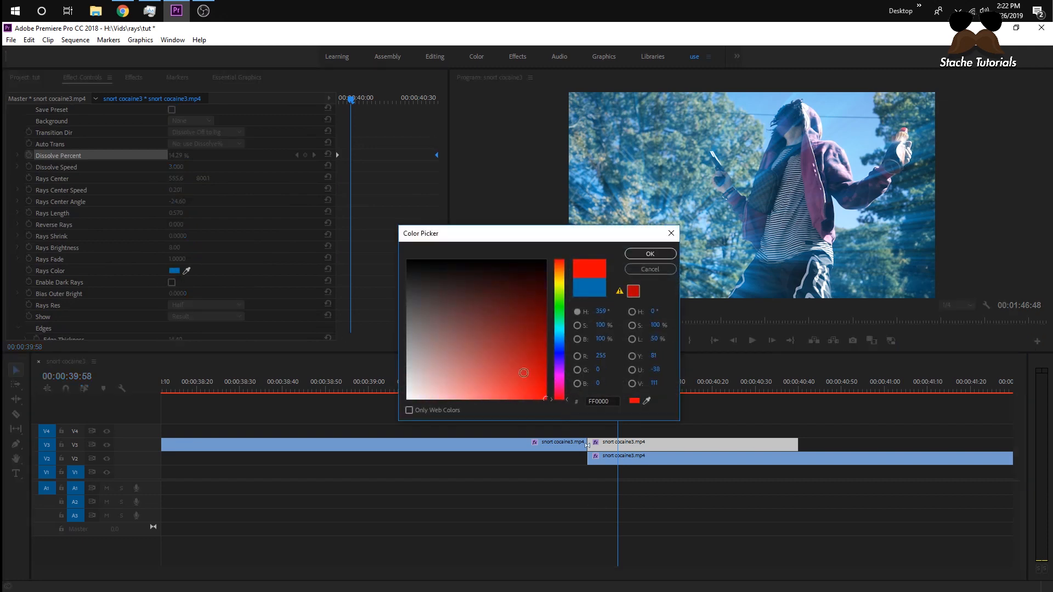
left_click(650, 256)
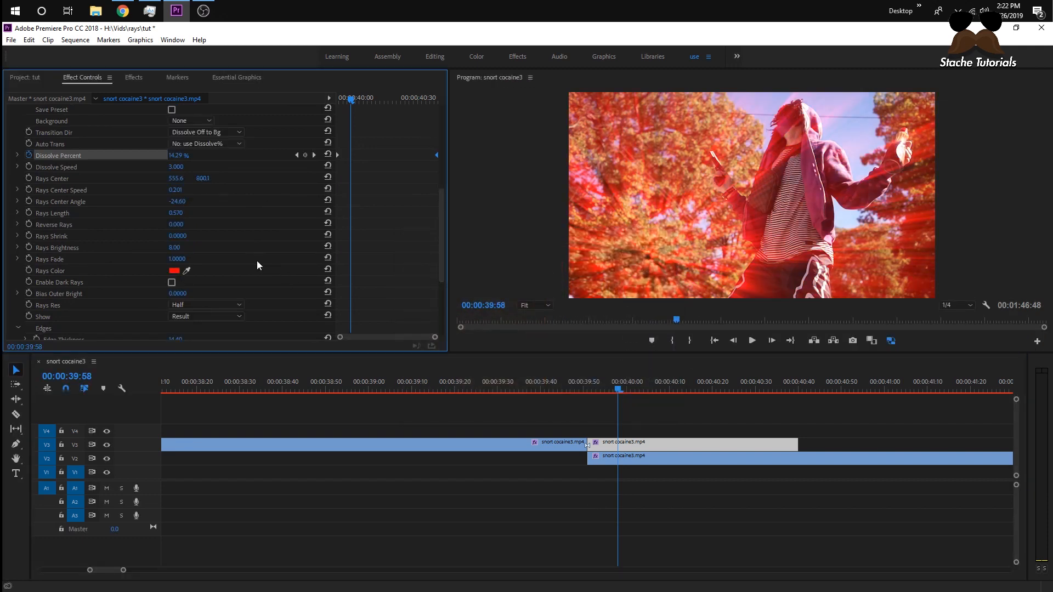
scroll(227, 223, "up", 2)
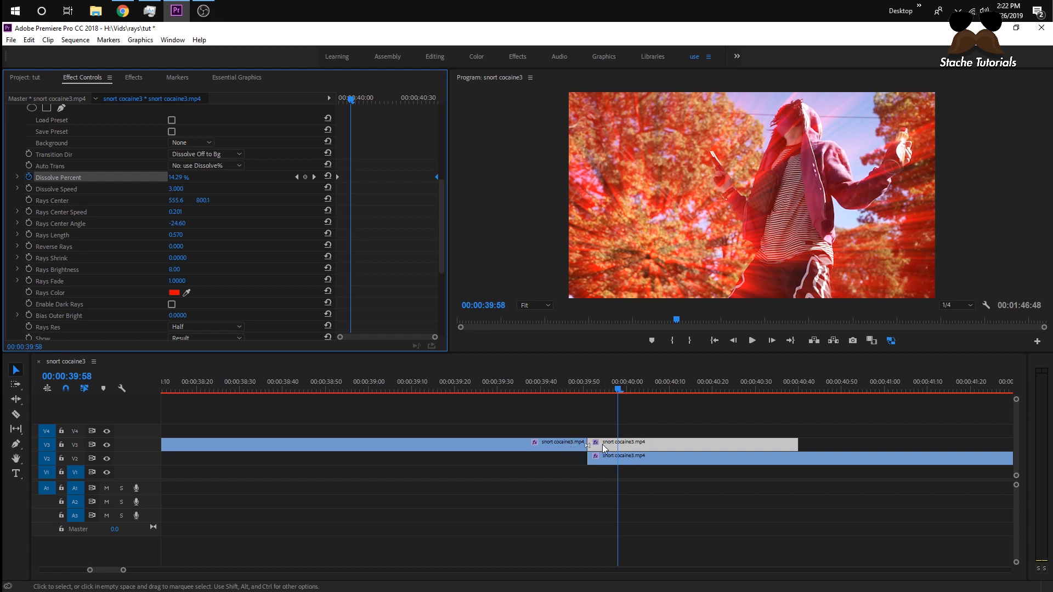
- Move the overlapping V3 clip down to V1, beneath the V2 clip, and place the playhead at 00:00:39:51
left_click_drag(602, 445, 614, 472)
left_click(612, 458)
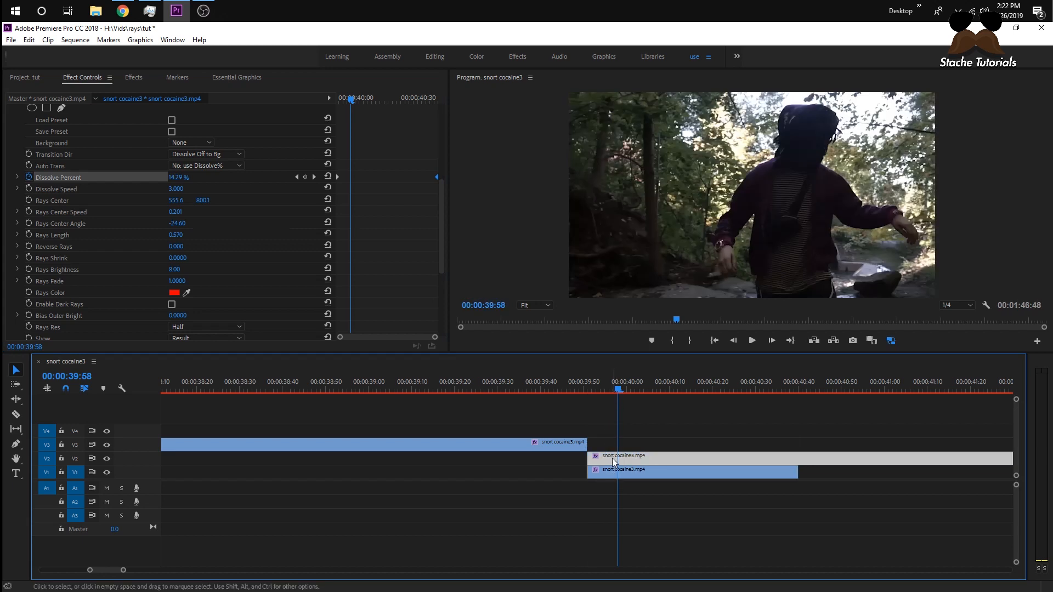
left_click_drag(613, 390, 587, 392)
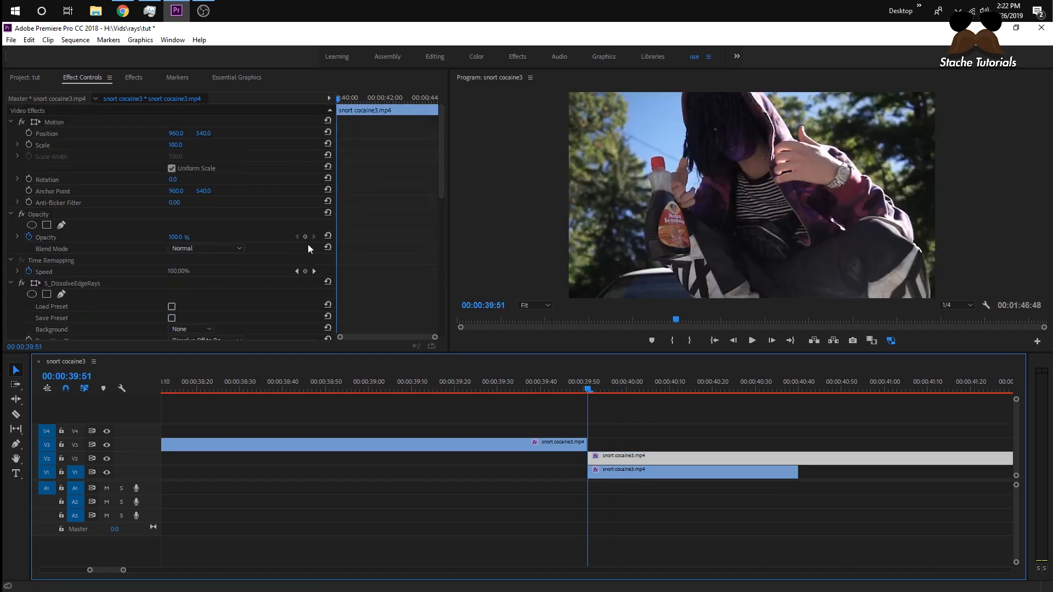
left_click(634, 469)
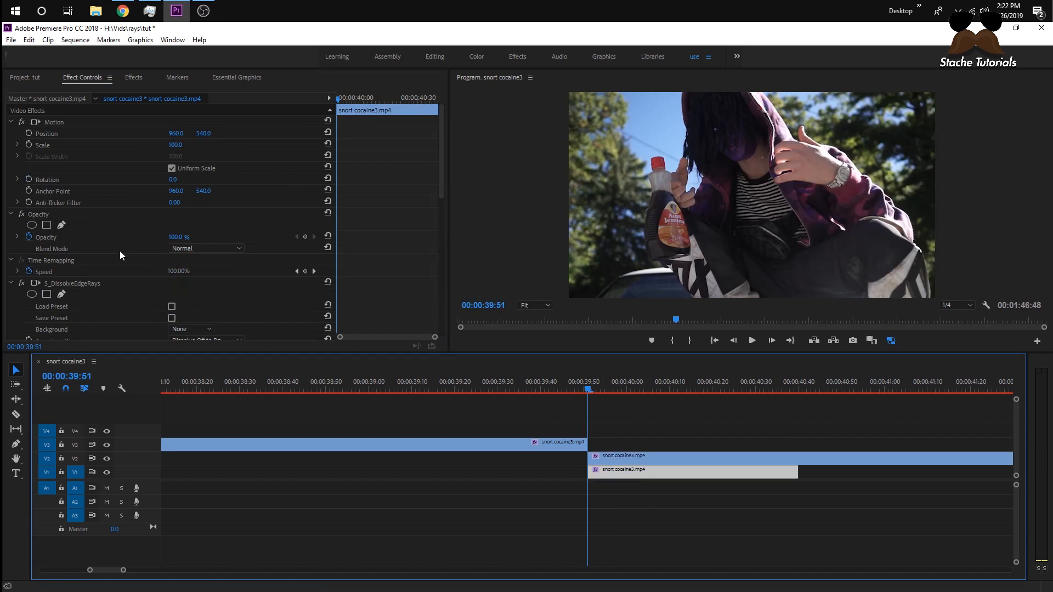
mouse_move(610, 458)
left_mouse_down()
mouse_move(619, 458)
mouse_move(610, 459)
left_mouse_up()
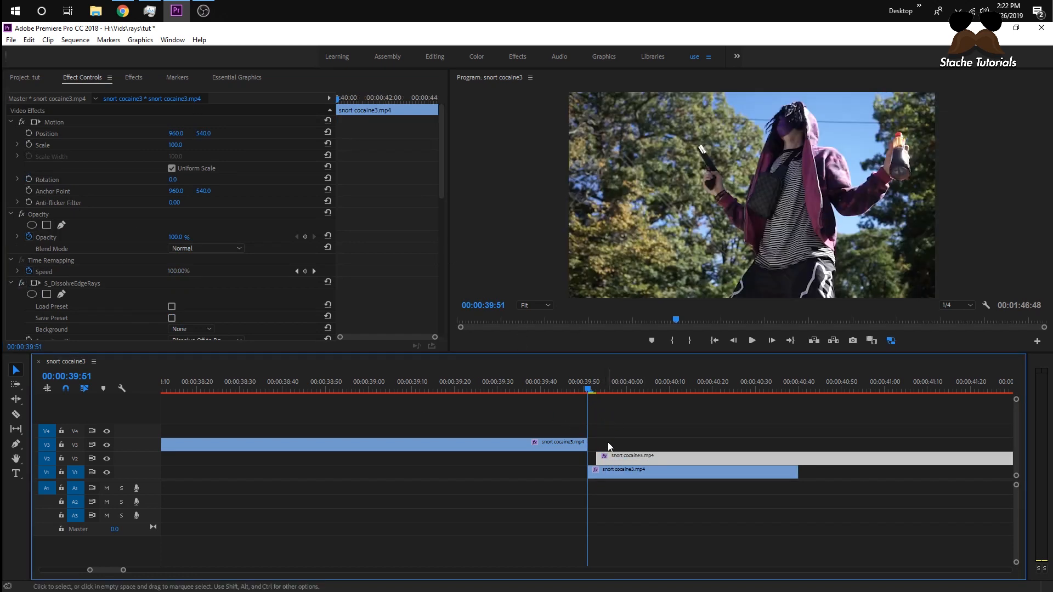
- Apply S_DissolveEdgeRays to the V2 clip and set its Transition Dir to Dissolve On from Bg
left_click(133, 78)
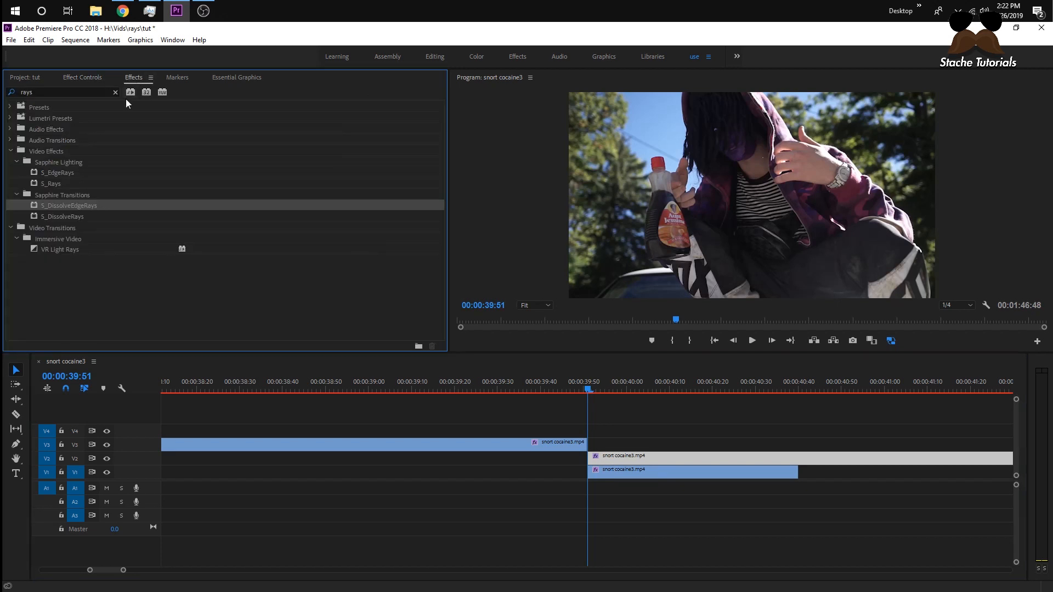
left_click_drag(72, 207, 613, 460)
left_click(88, 78)
scroll(278, 286, "down", 5)
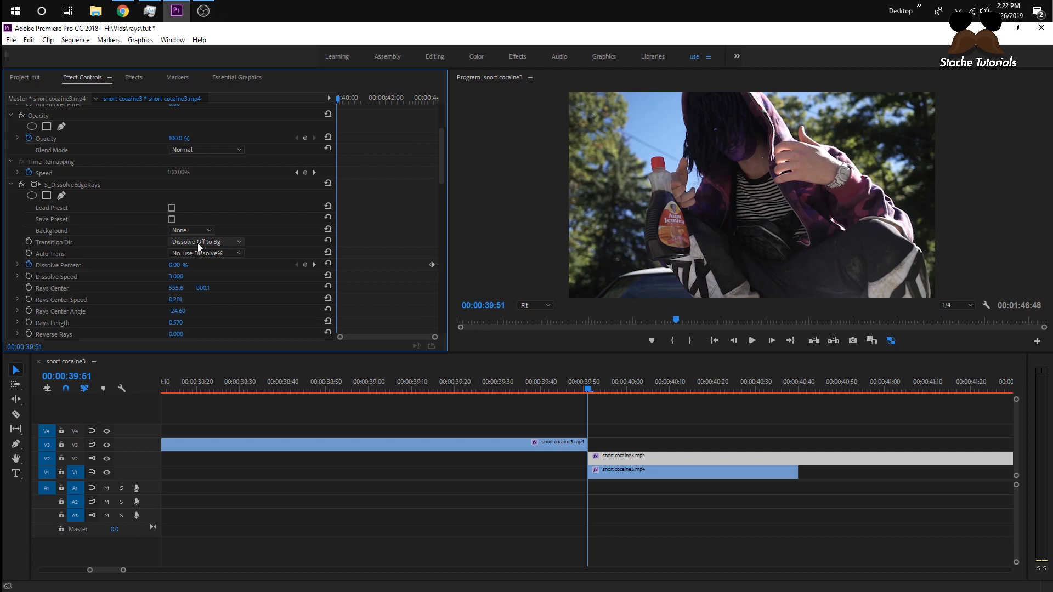
left_click(198, 243)
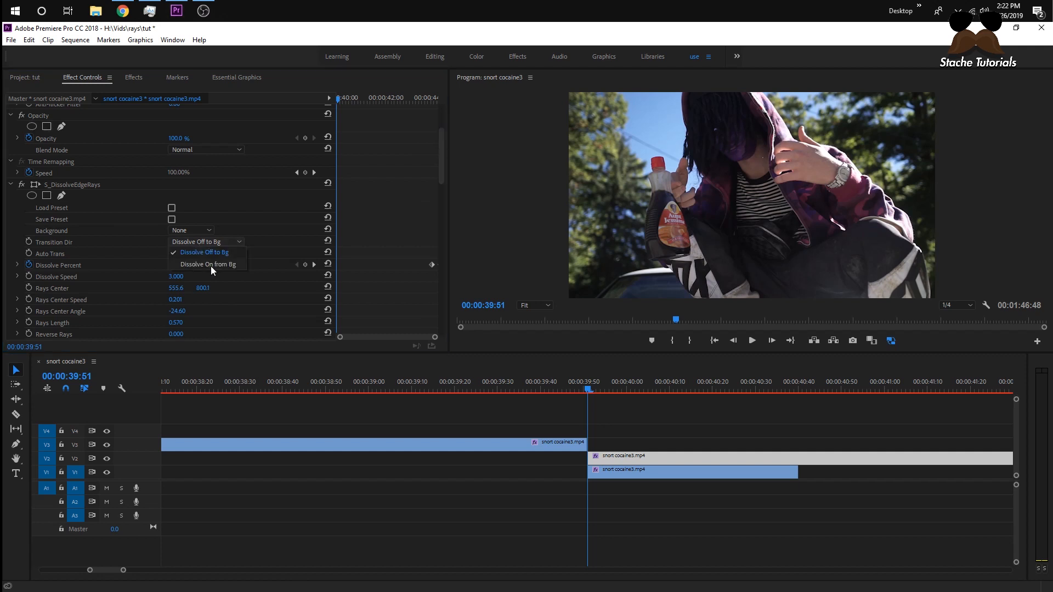
left_click(210, 265)
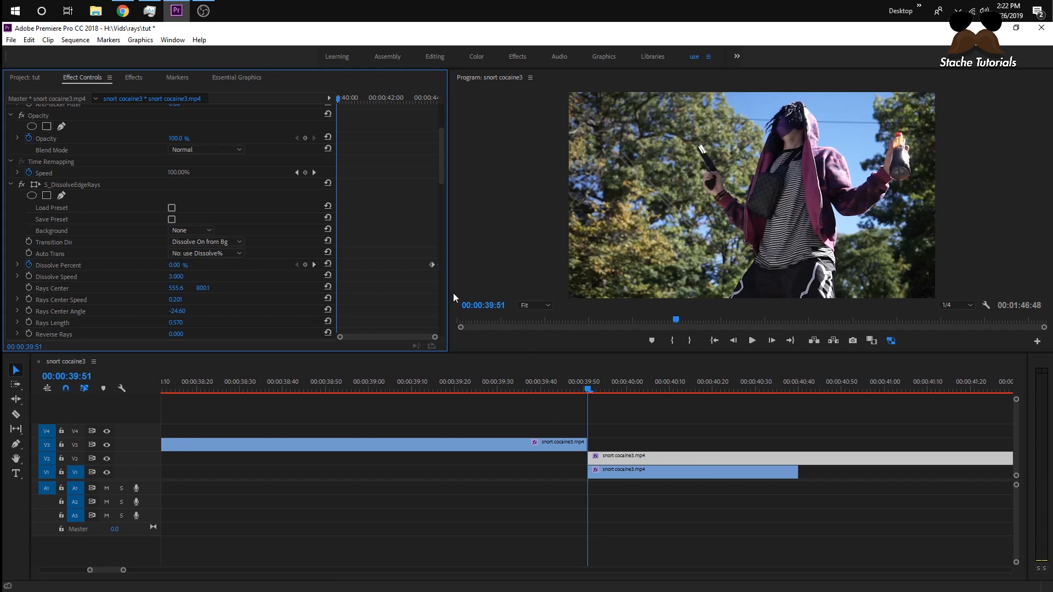
- Keyframe the V2 clip's Dissolve Percent at 100% at 00:00:40:40, where the V1 clip ends, and scrub through the transition
left_click(656, 399)
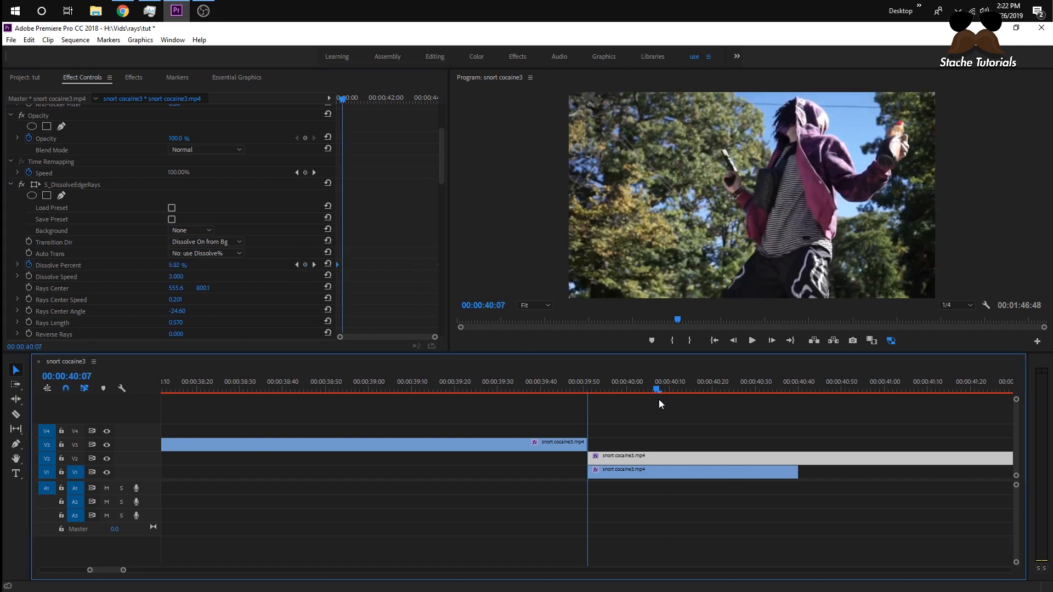
left_click_drag(659, 399, 798, 420)
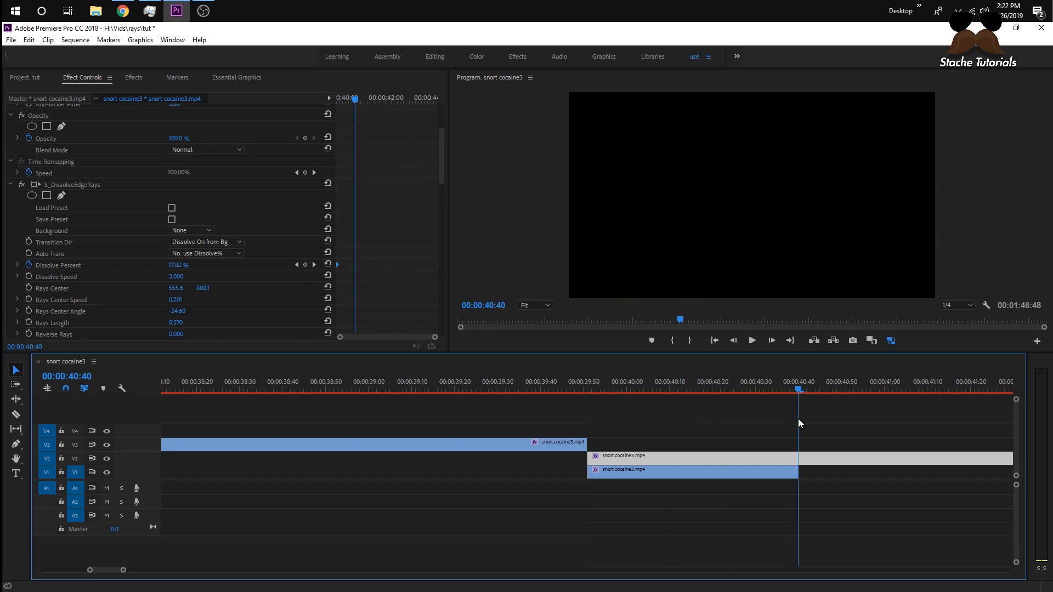
left_click_drag(181, 265, 236, 265)
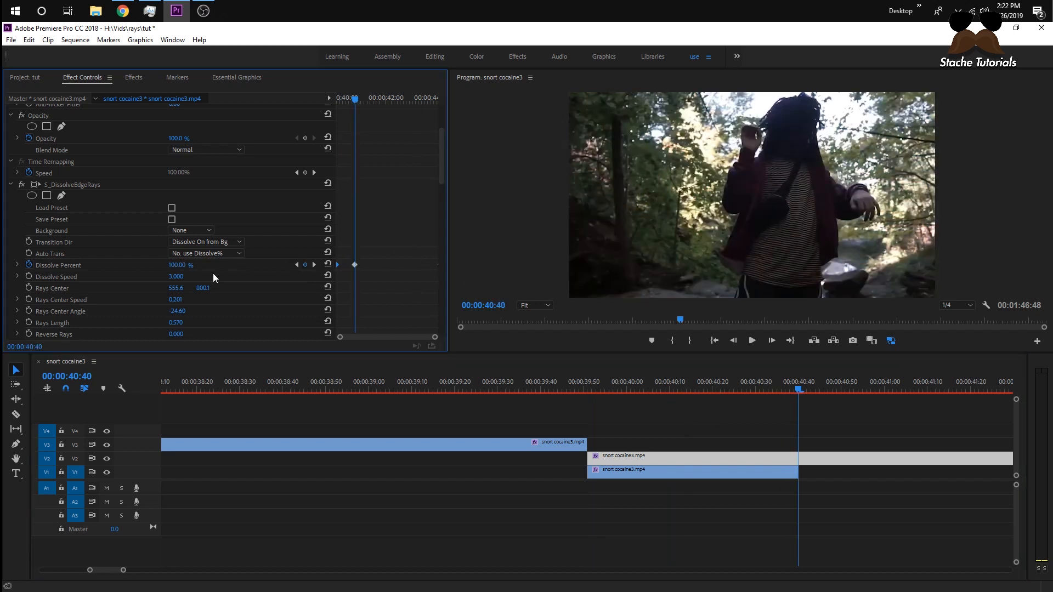
left_click_drag(615, 390, 699, 402)
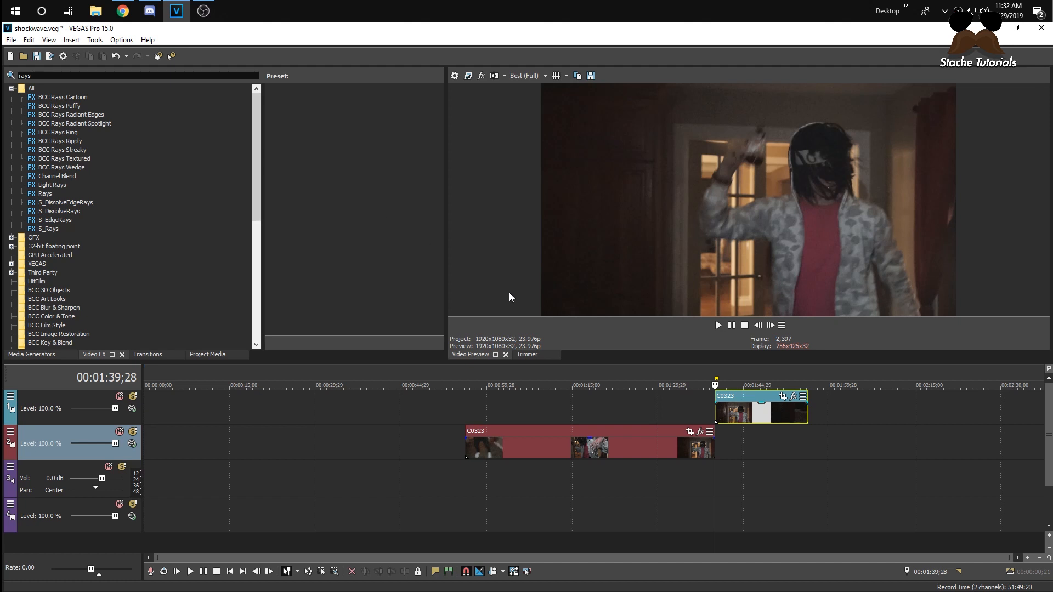
- Switch to VEGAS Pro, open Event Pan/Crop for the C0323 event on track 1, and enable its Mask
left_click(802, 419)
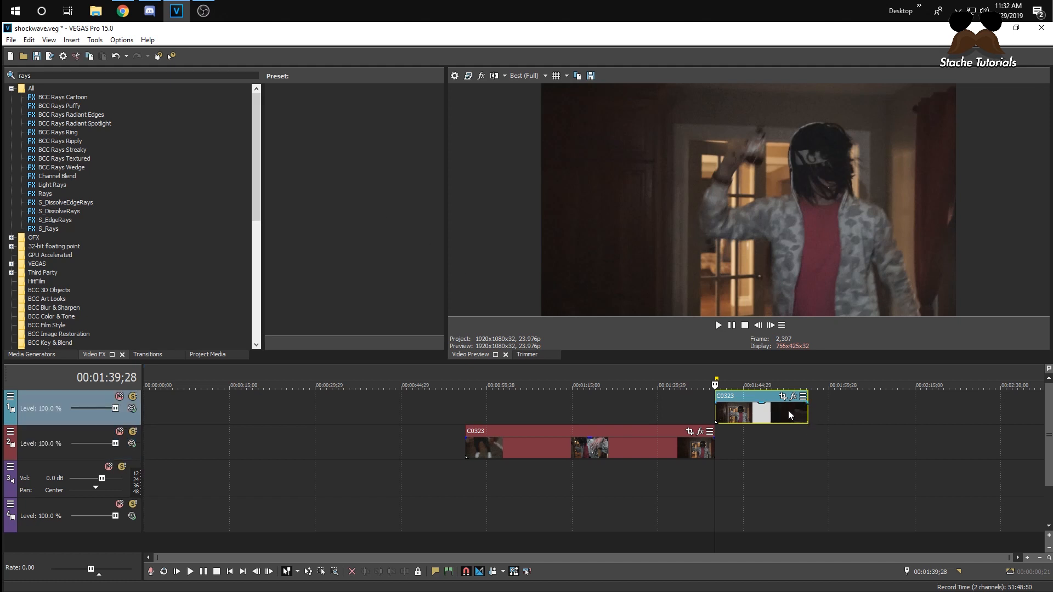
left_click(784, 396)
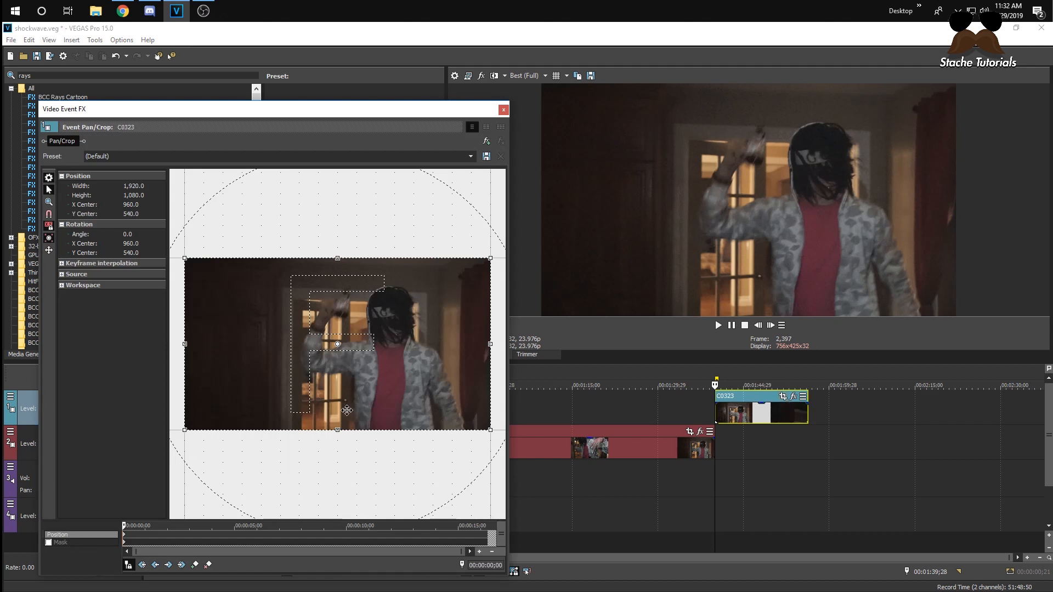
left_click(48, 542)
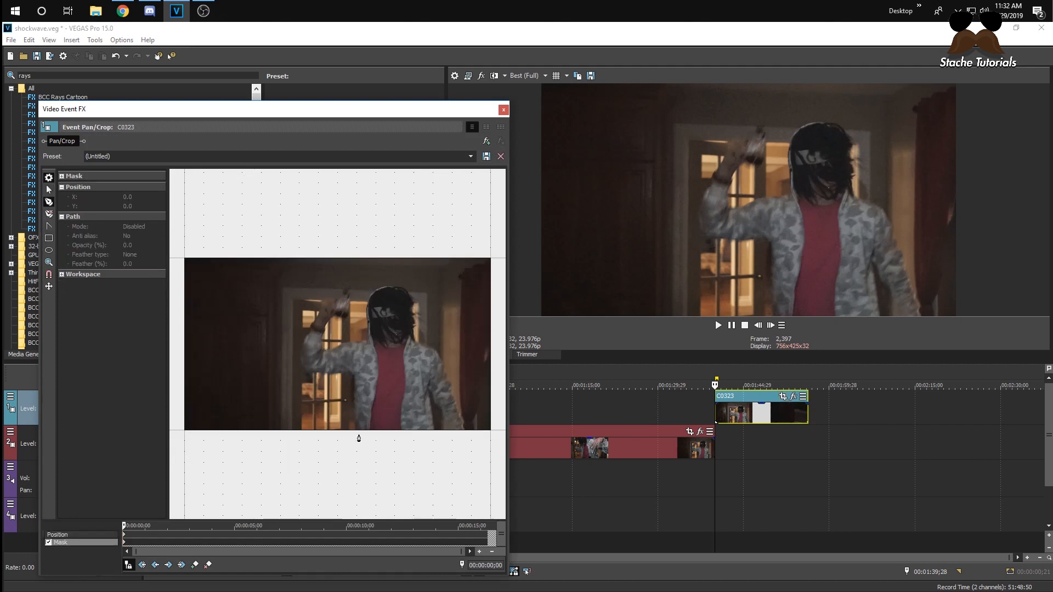
- Draw a closed mask path around the person's raised arm, head and body on the event's first frame
left_click(354, 435)
left_click(348, 396)
left_click(354, 376)
left_click(297, 367)
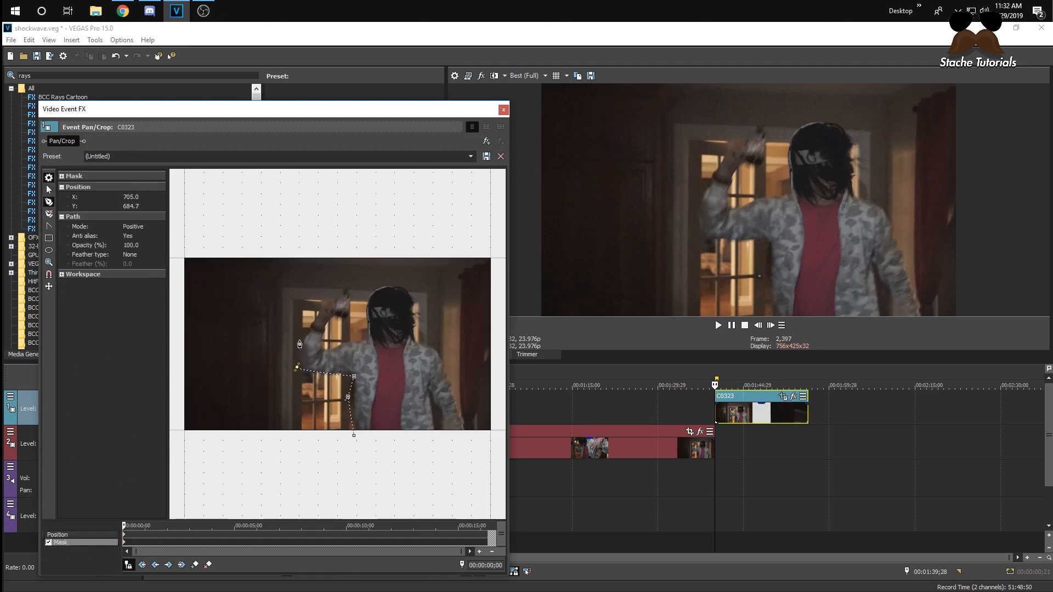
left_click(300, 340)
left_click(317, 317)
left_click(333, 294)
left_click(355, 292)
left_click(350, 310)
left_click(336, 320)
left_click(322, 345)
left_click(343, 344)
left_click(368, 339)
left_click(373, 294)
left_click(400, 286)
left_click(416, 311)
left_click(412, 344)
left_click(467, 430)
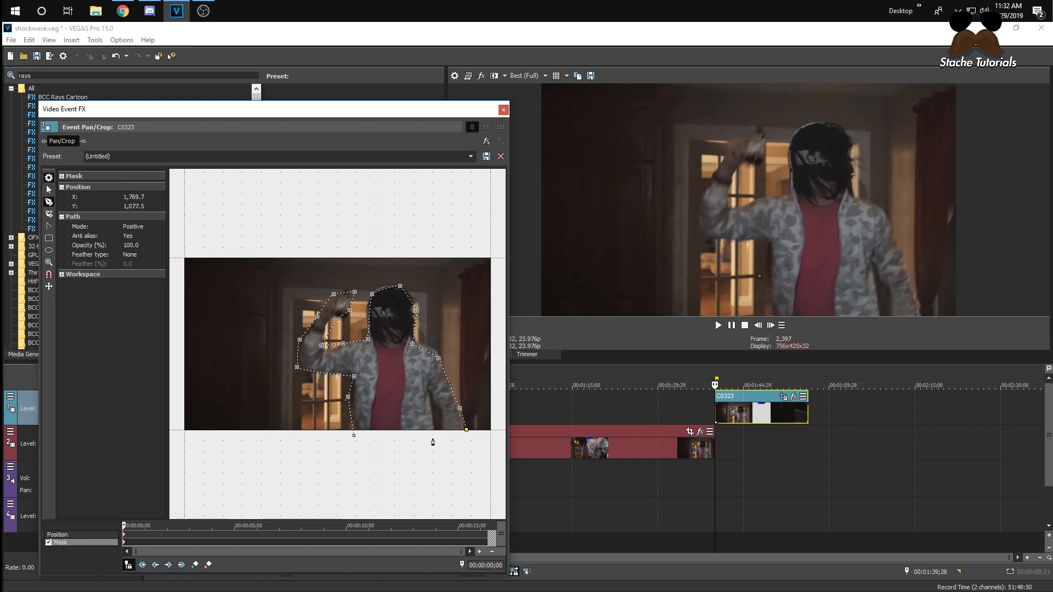
left_click(354, 435)
- Preview the masked event, return to its start, and step one frame forward to check the cutout
left_click(718, 325)
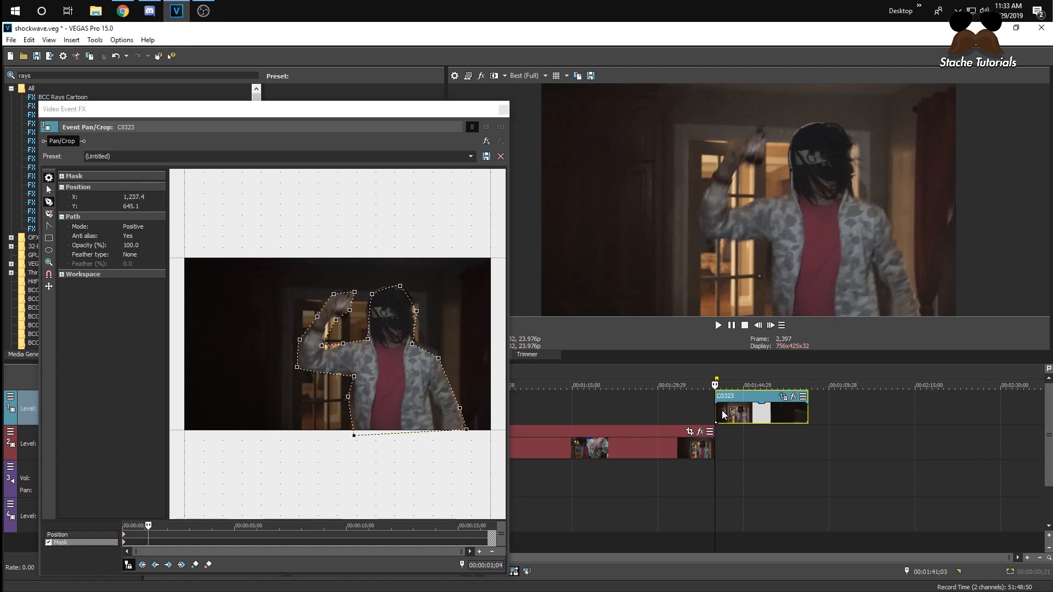
left_click(718, 411)
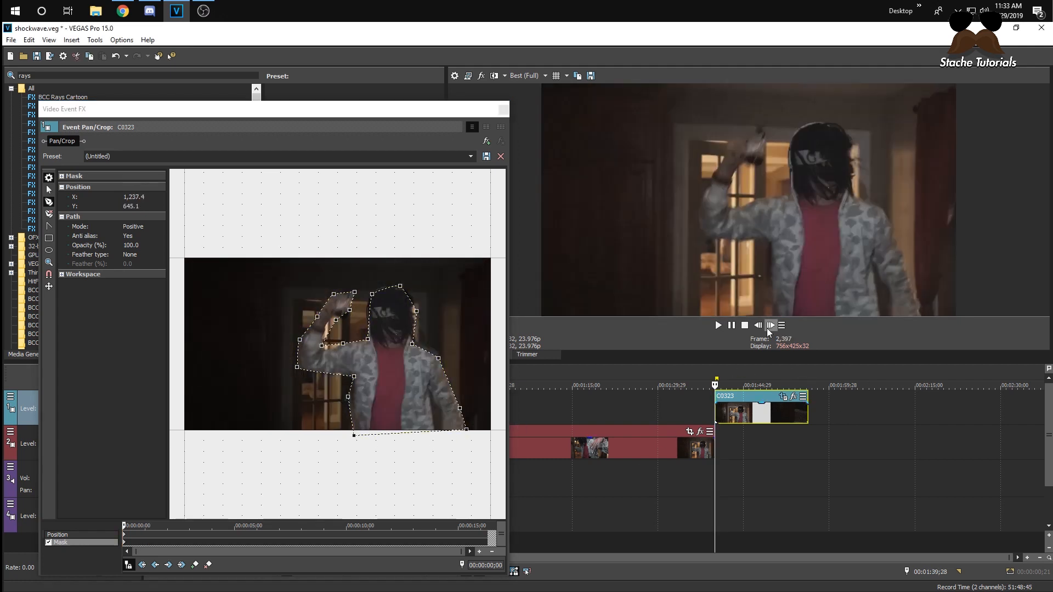
left_click(771, 325)
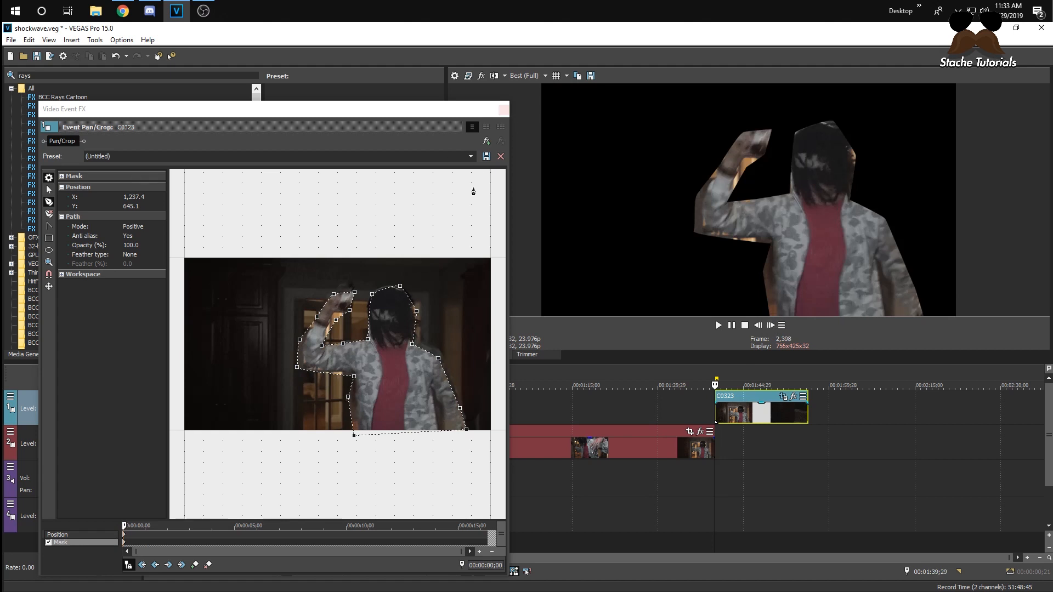
- Keyframe the mask at 00:00:04;23 and reshape its path beside the person's head
left_click(230, 540)
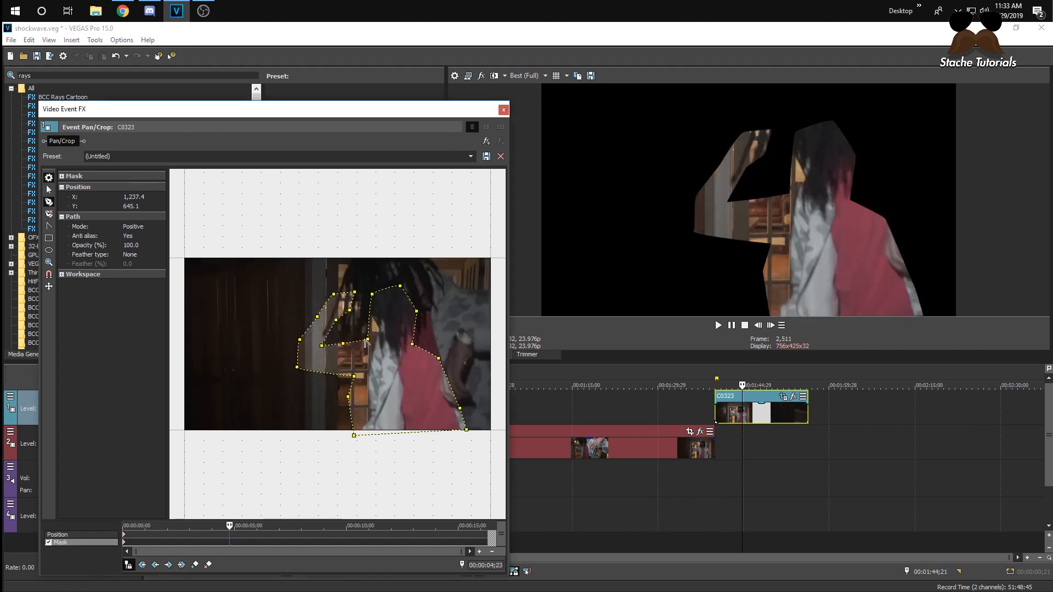
left_click(362, 300)
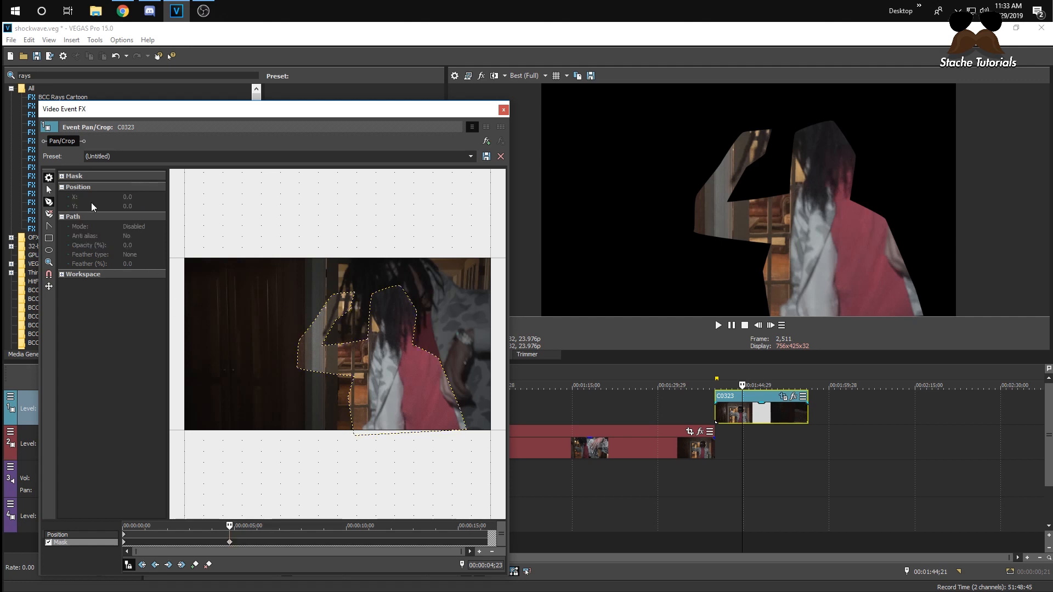
left_click_drag(369, 333, 359, 284)
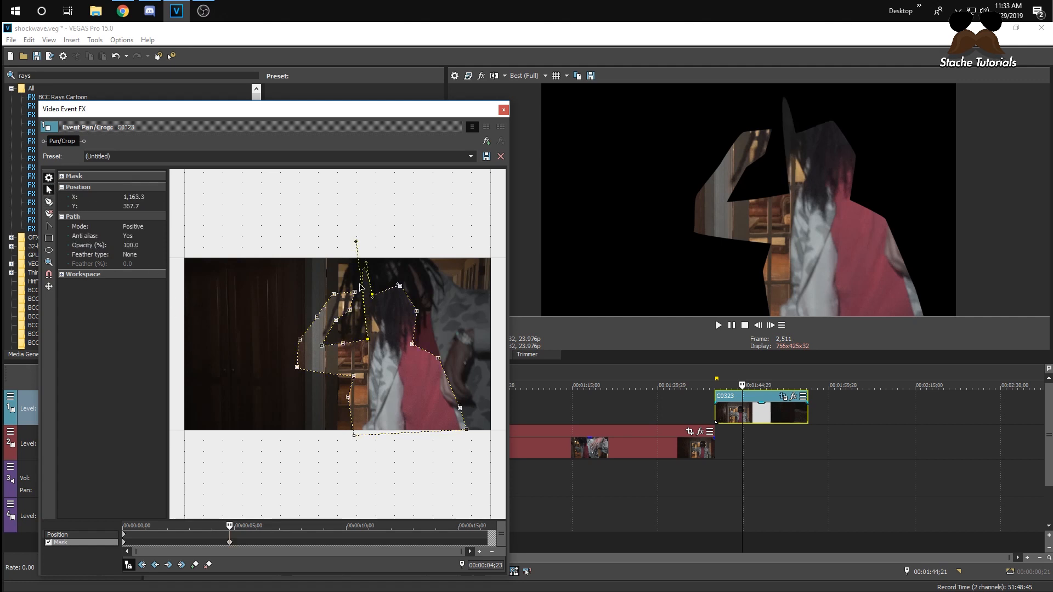
- Step through the masked event's opening frames to check the cutout, return to its first frame, and close Event Pan/Crop
left_click(722, 412)
left_click(770, 325)
left_click(758, 325)
left_click(758, 325)
left_click(758, 325)
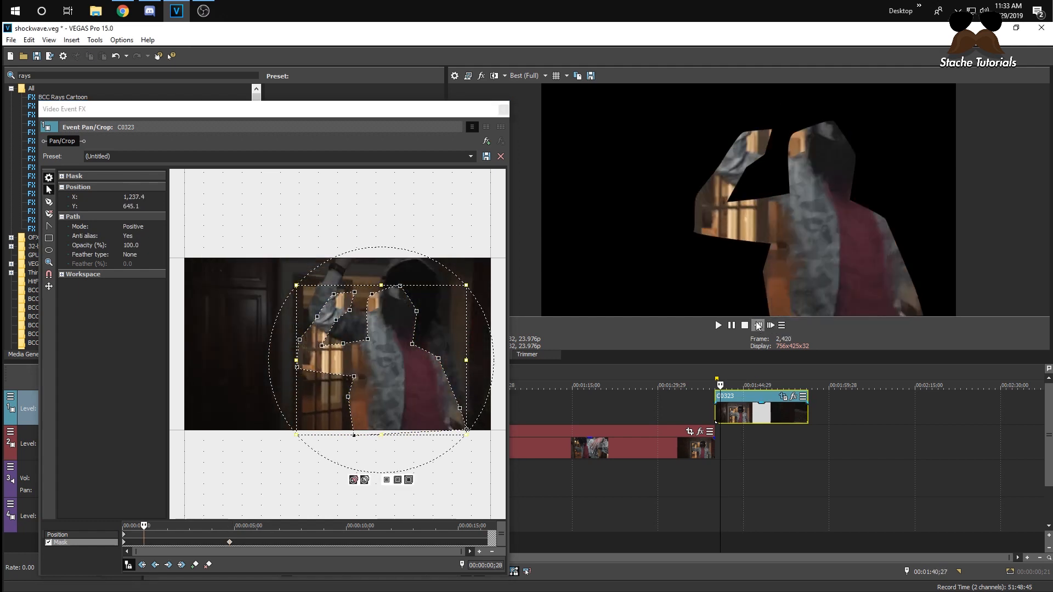
left_click(716, 406)
left_click(770, 327)
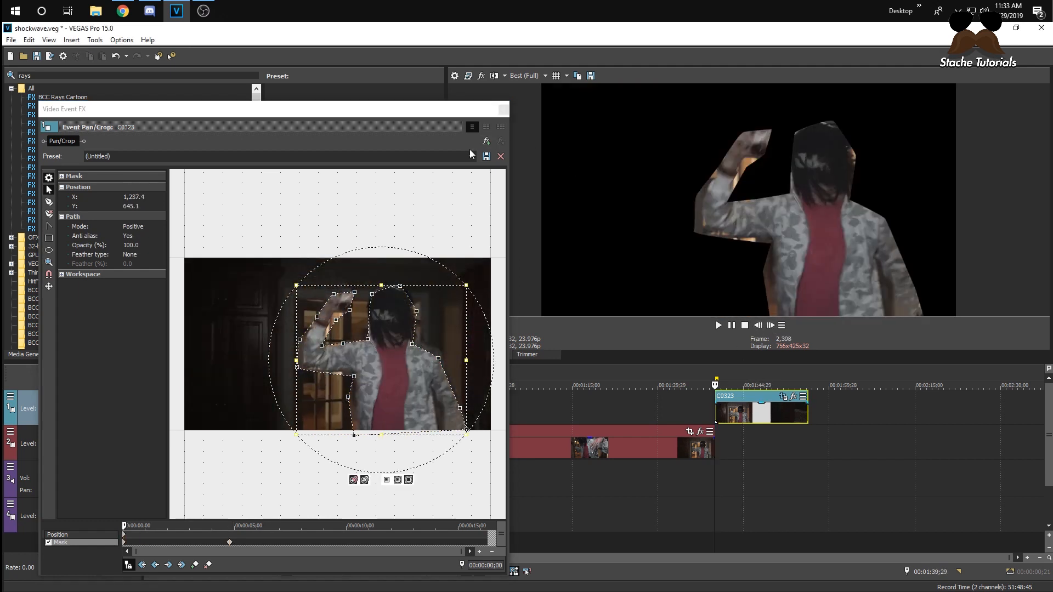
left_click(503, 110)
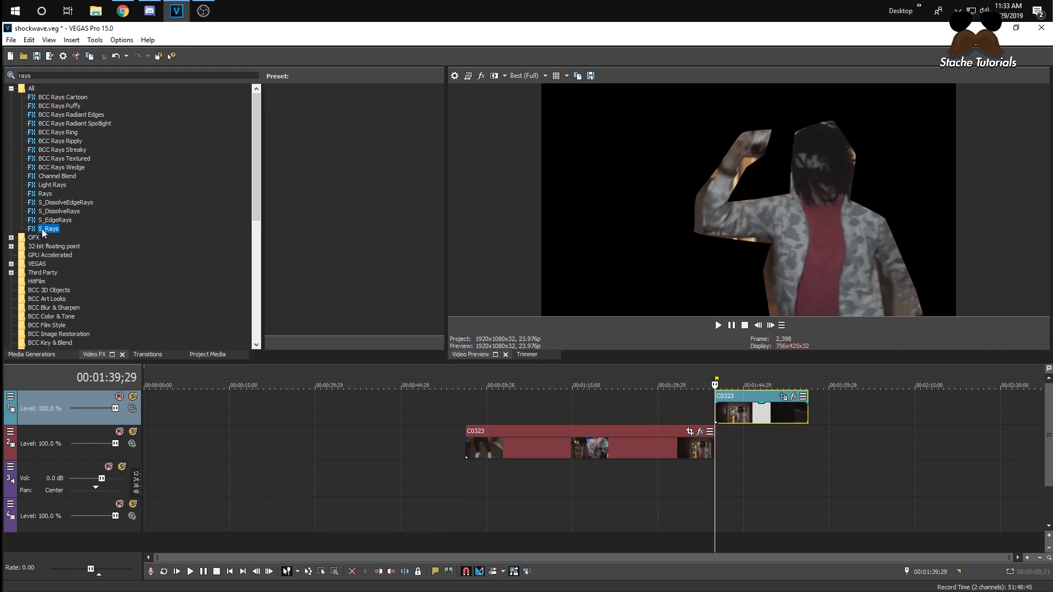
- Apply S_Rays to the masked C0323 event on track 1 and set Rays Color to pure red (0, 1.0, 1.0)
left_click_drag(42, 229, 725, 410)
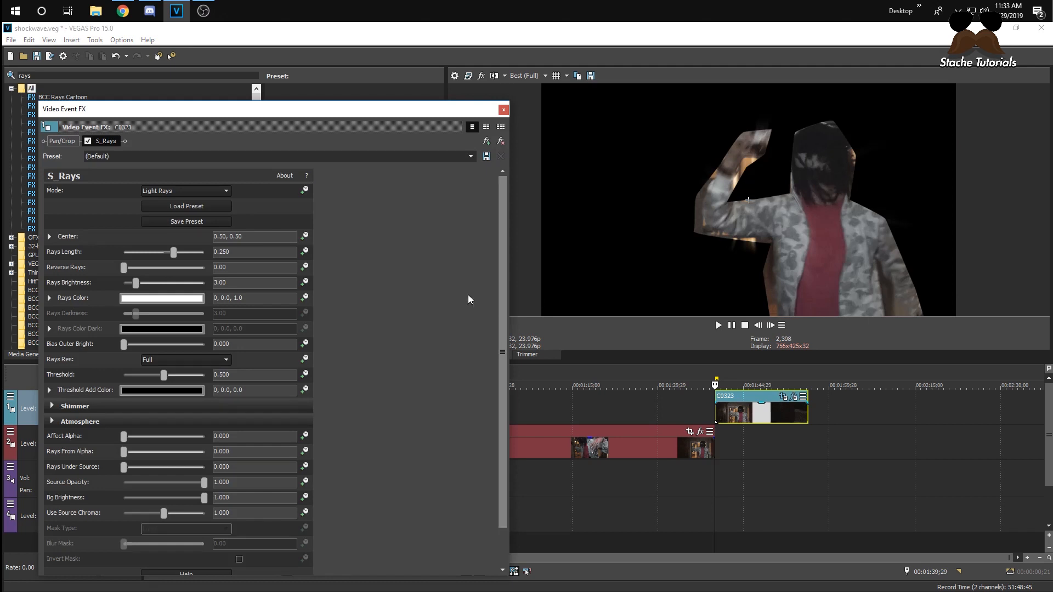
left_click(179, 299)
left_click(173, 350)
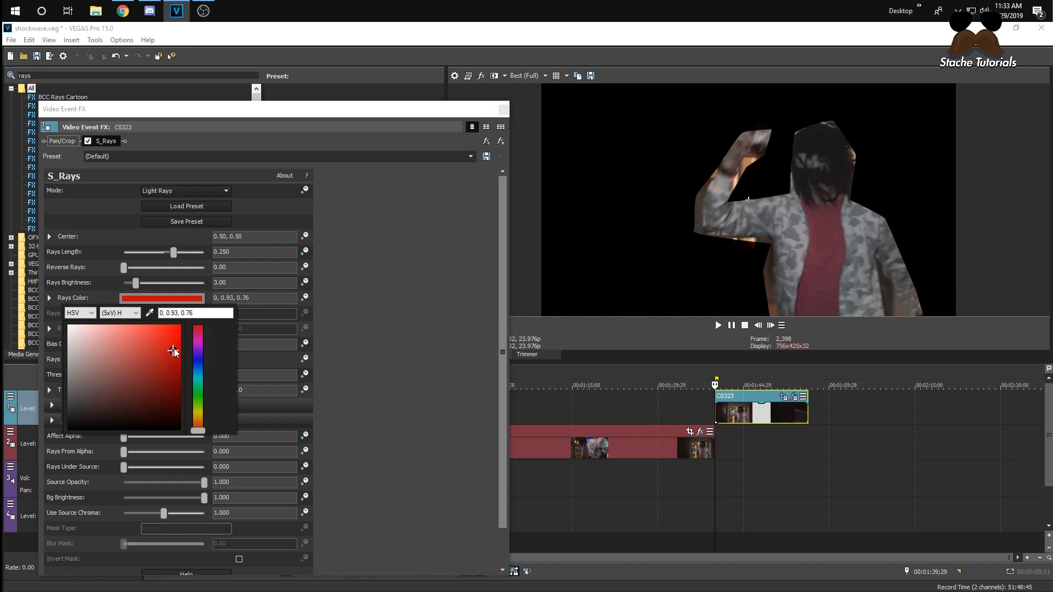
left_click_drag(173, 351, 188, 314)
left_click(322, 318)
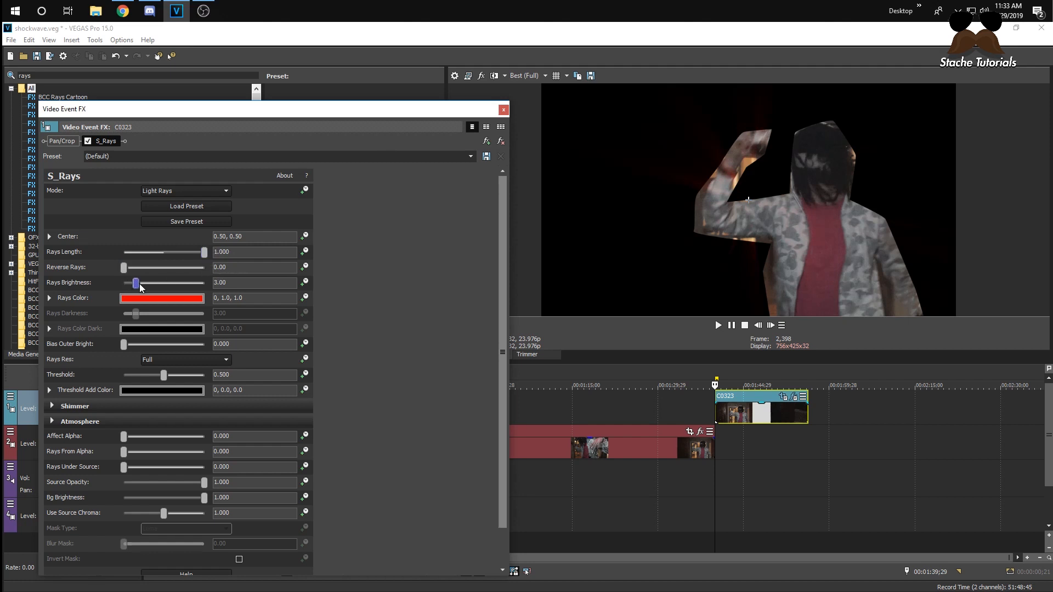
- Set S_Rays brightness to 20.00, place the rays center at 0.63, 0.77 beside the person's head, and close the effect settings
left_click_drag(136, 283, 274, 289)
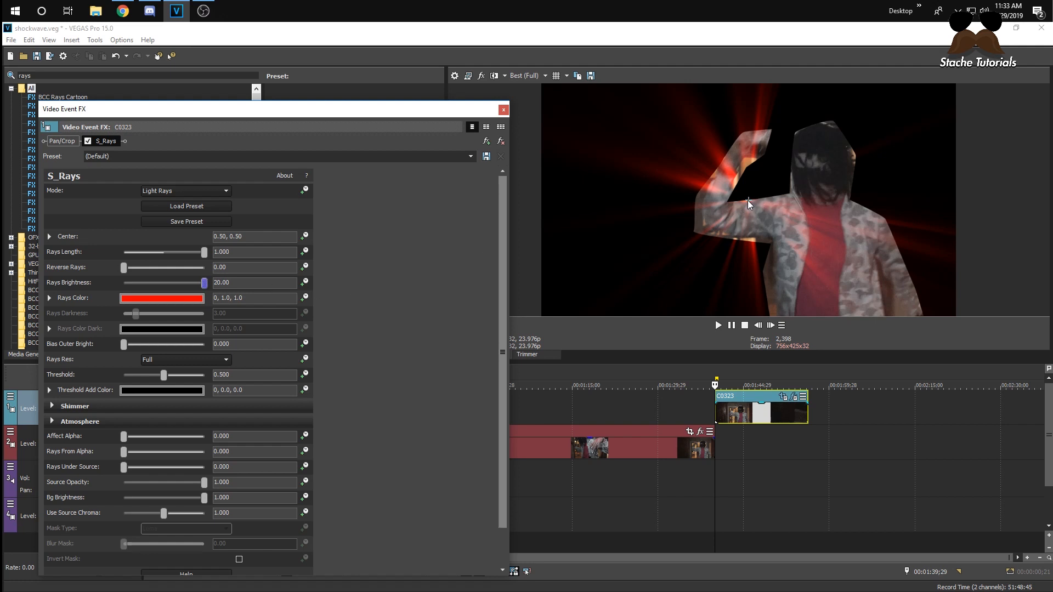
left_click_drag(749, 205, 817, 126)
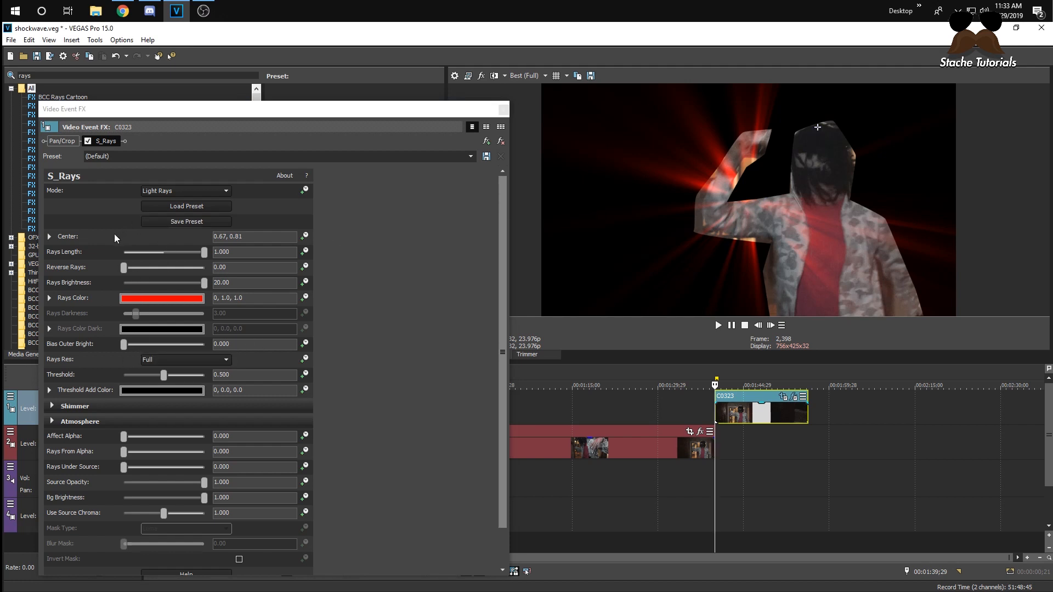
left_click(50, 236)
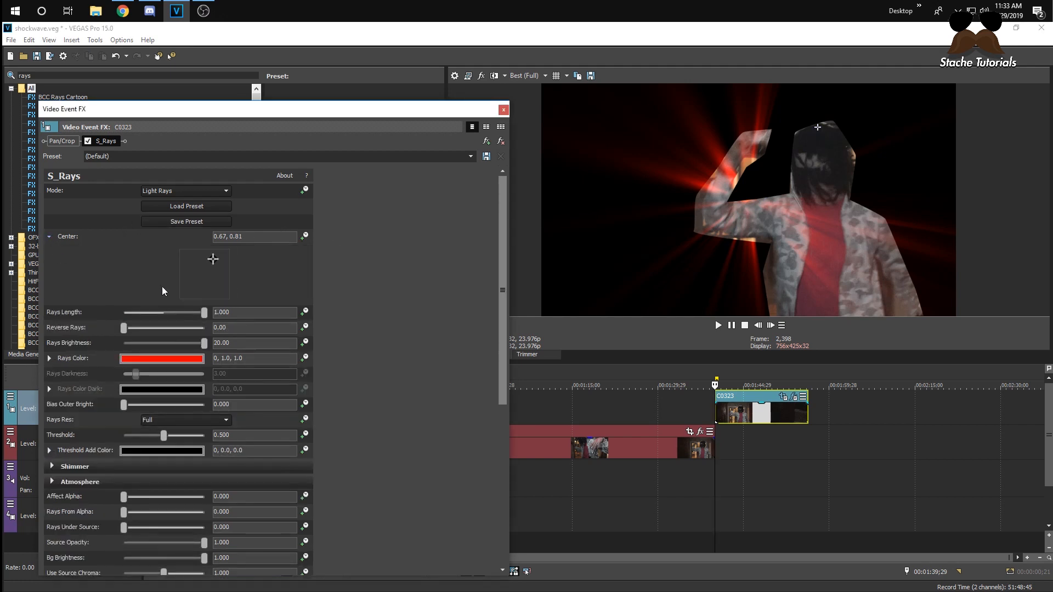
left_click_drag(212, 257, 212, 264)
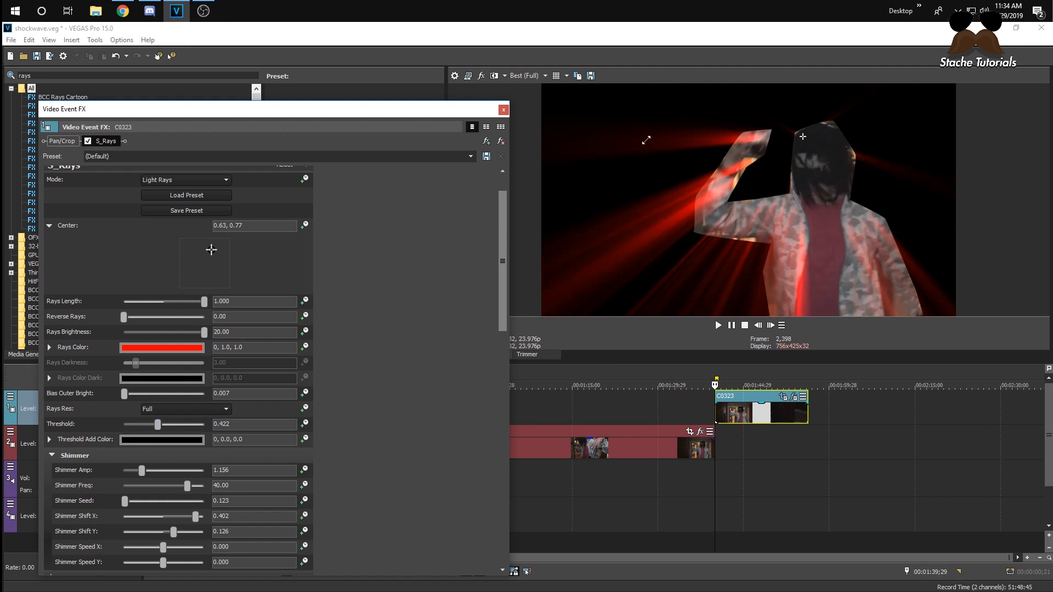
left_click(503, 110)
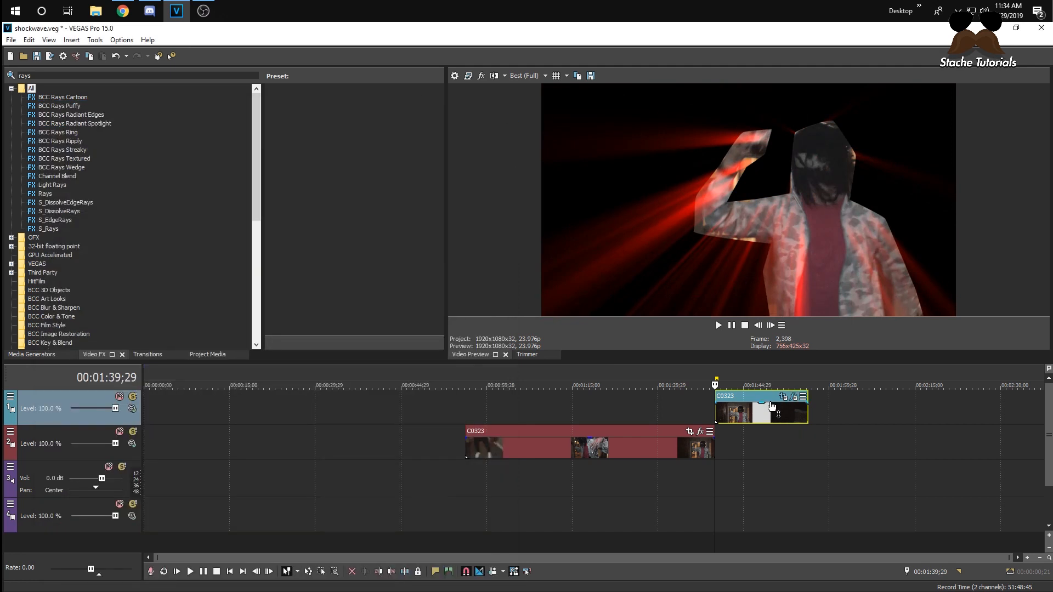
- Delete the masked event on track 1 and extend the end of the remaining C0323 event on track 2
left_click(735, 417)
key("Delete")
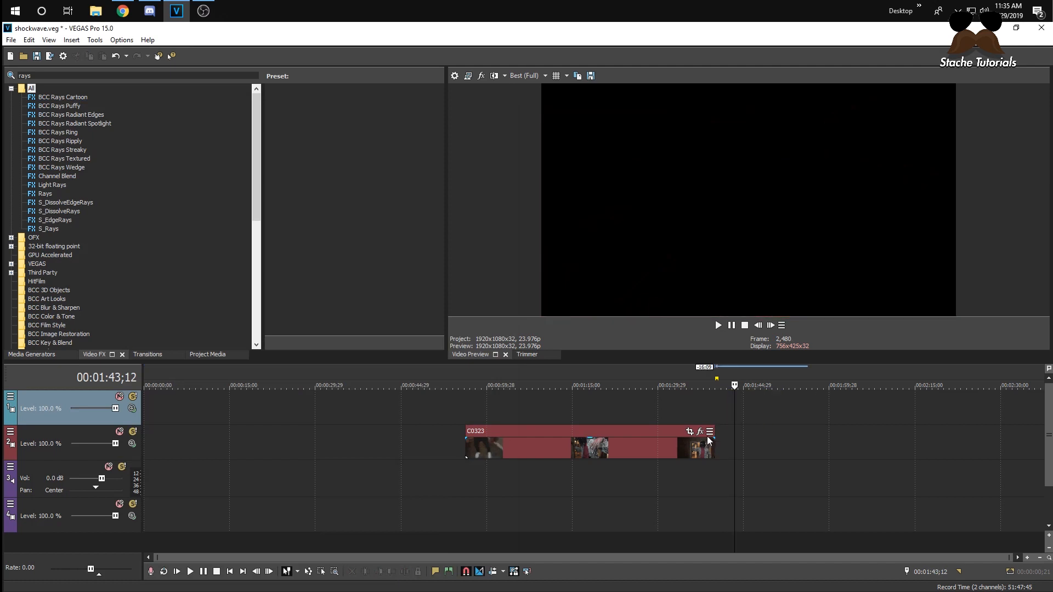
left_click_drag(712, 445, 814, 444)
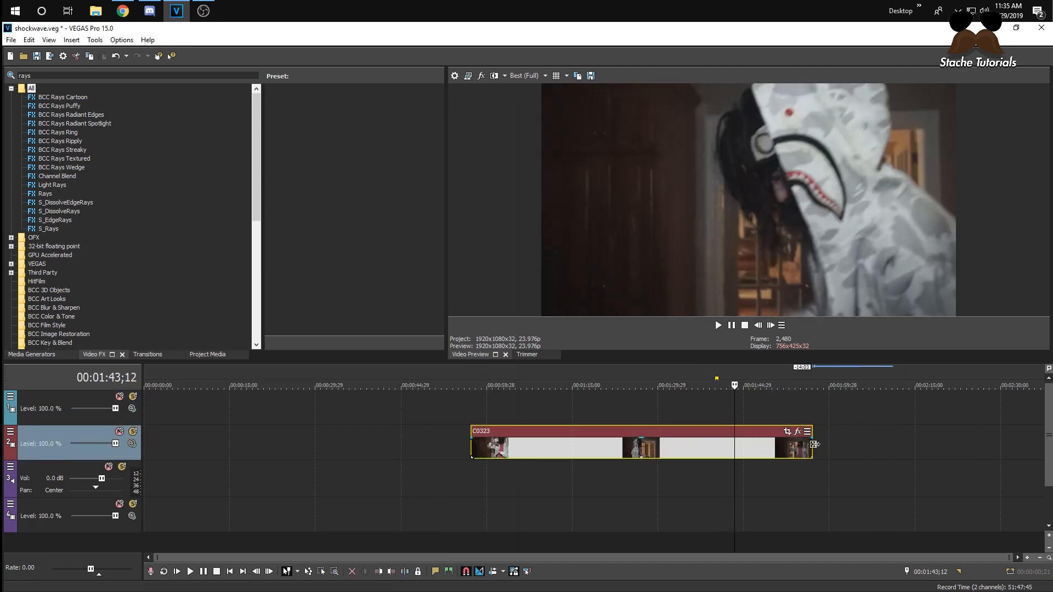
- Split the track 2 C0323 event at 00:01:29;20 and trim the start of its second part
left_click(656, 447)
key("s")
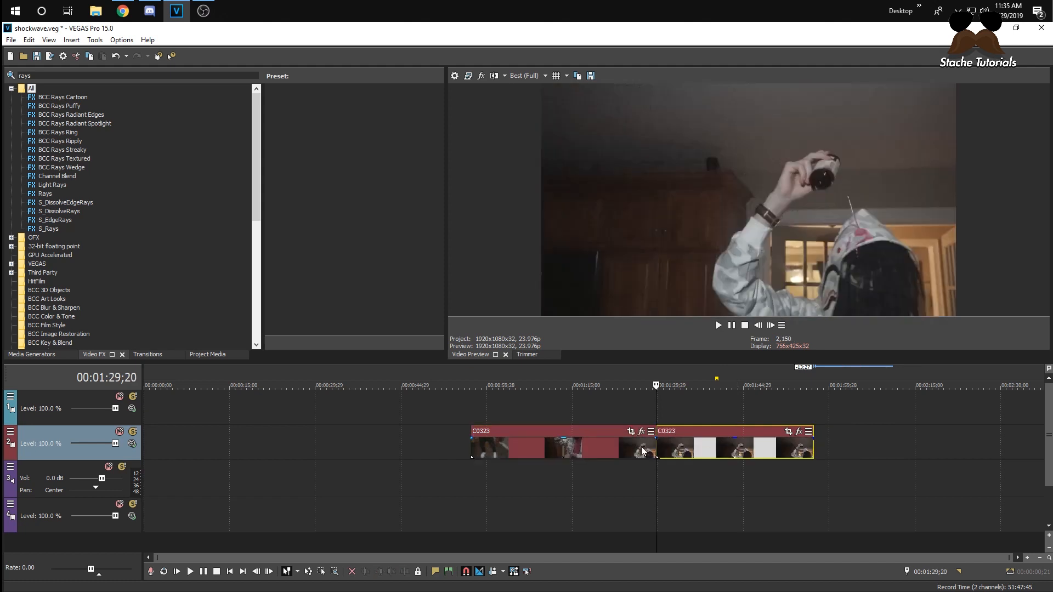
mouse_move(657, 448)
left_mouse_down()
mouse_move(560, 449)
mouse_move(669, 449)
left_mouse_up()
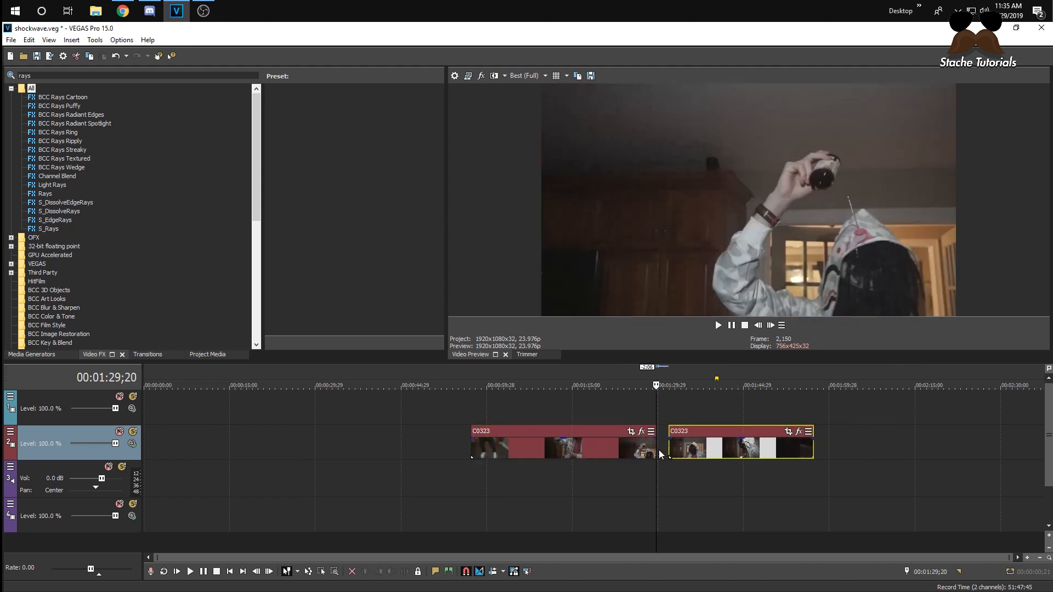
- Trim back the end of the first C0323 part and move the second part directly against it
double_click(656, 450)
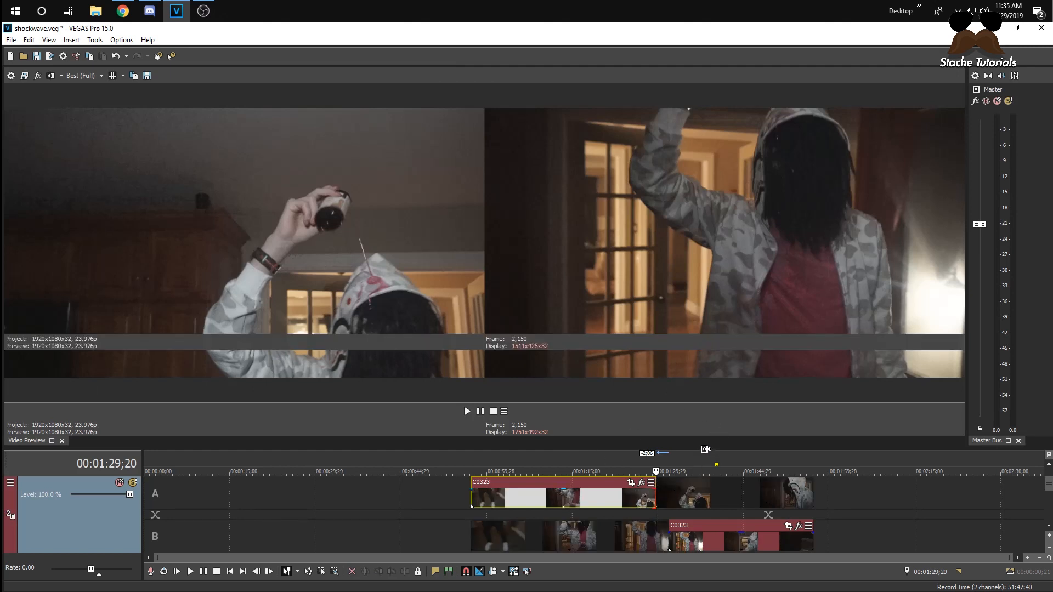
key("Escape")
left_click_drag(656, 413, 548, 413)
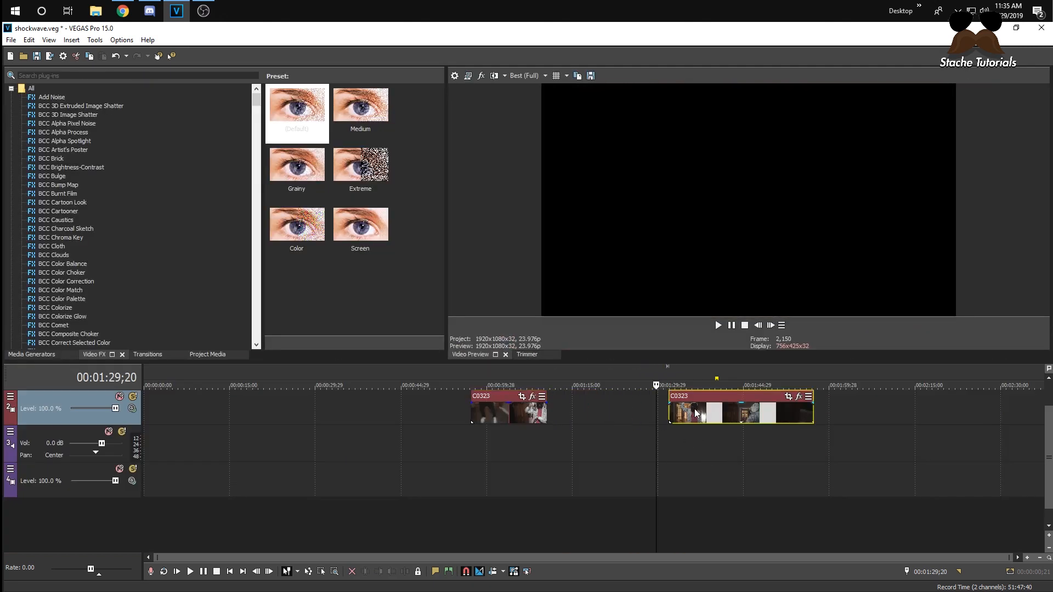
left_click_drag(694, 409, 579, 401)
- Play the timeline from 00:01:09;04 across the cut between the two C0323 events
left_click(543, 423)
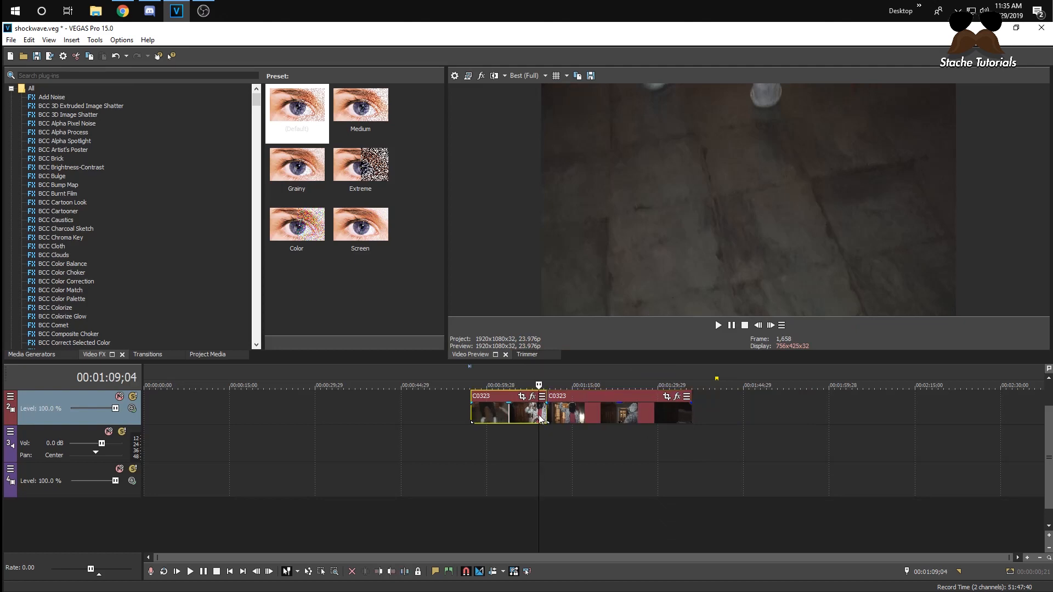
key("space")
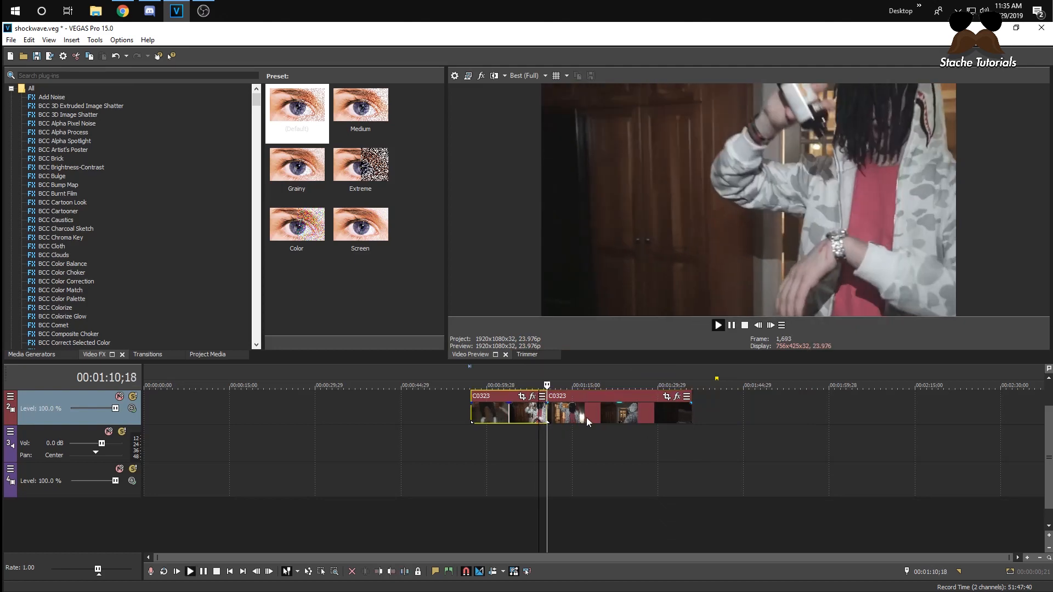
key("space")
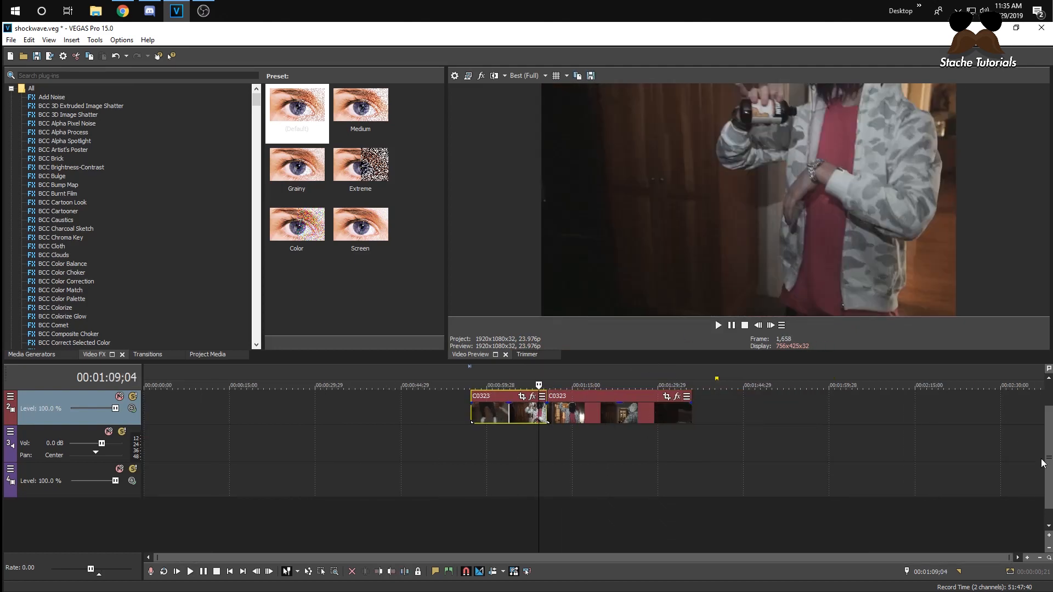
- Move the first C0323 event from track 2 up to track 1, keeping it directly before the second event
key("ctrl+shift+q")
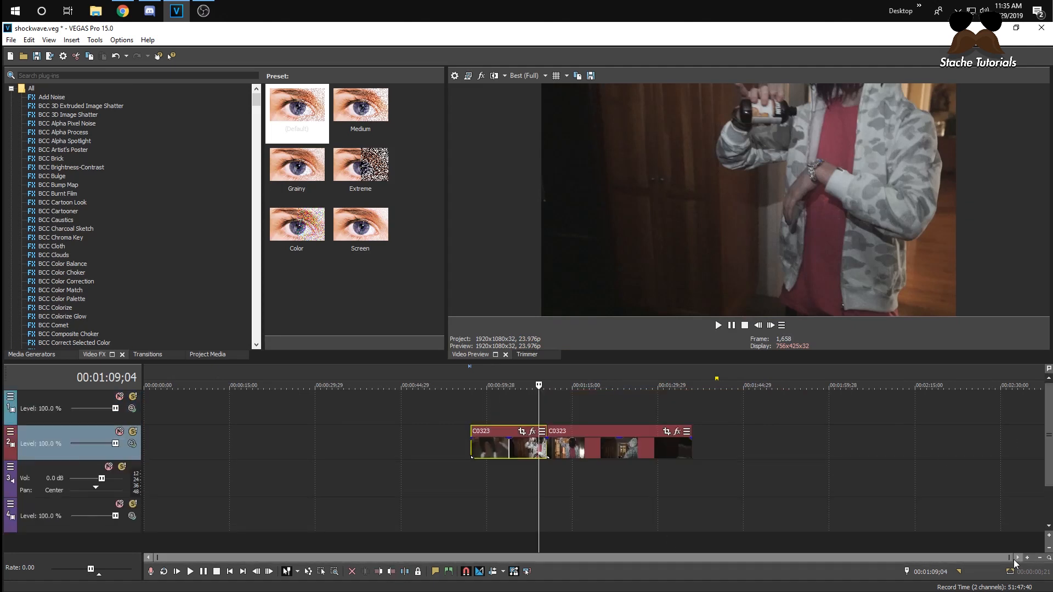
left_click_drag(1011, 558, 747, 558)
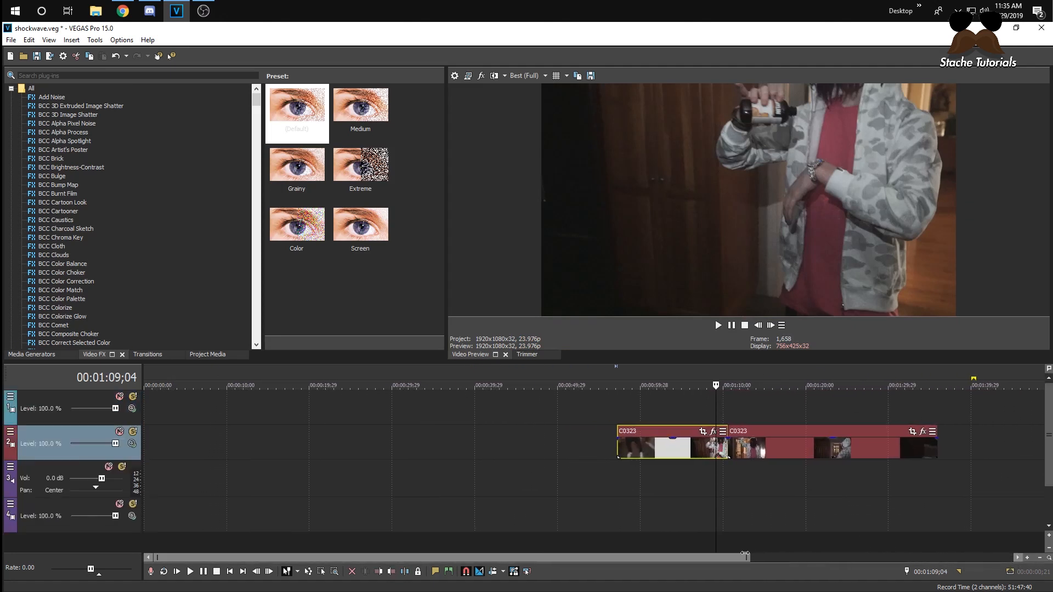
left_click(692, 453)
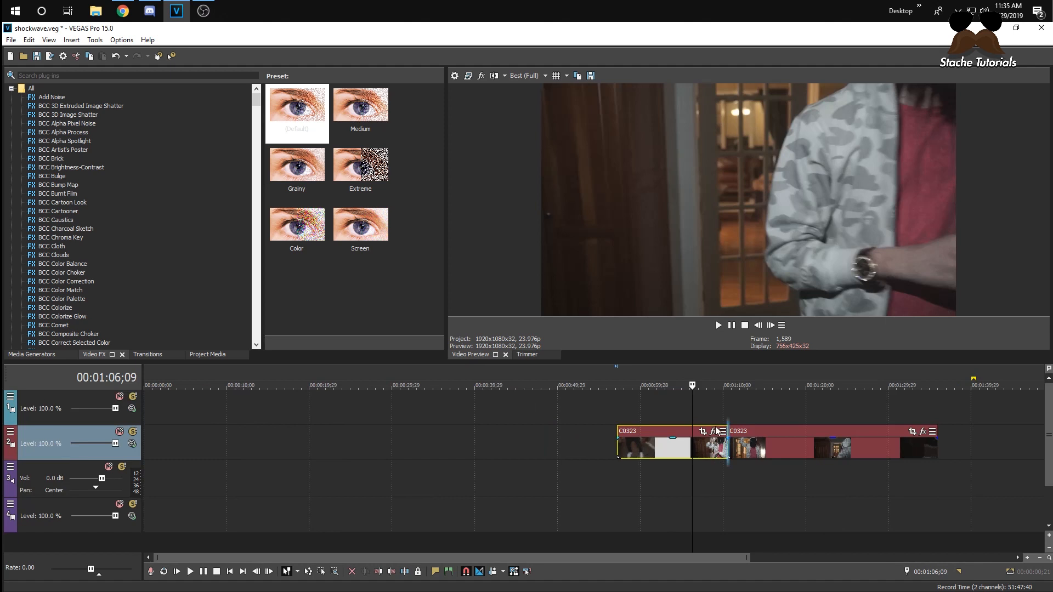
left_click_drag(715, 457, 726, 423)
- Advance frame by frame from the second event's start to 00:01:11;10 and slide the track 1 event to end there, overlapping it
left_click(733, 452)
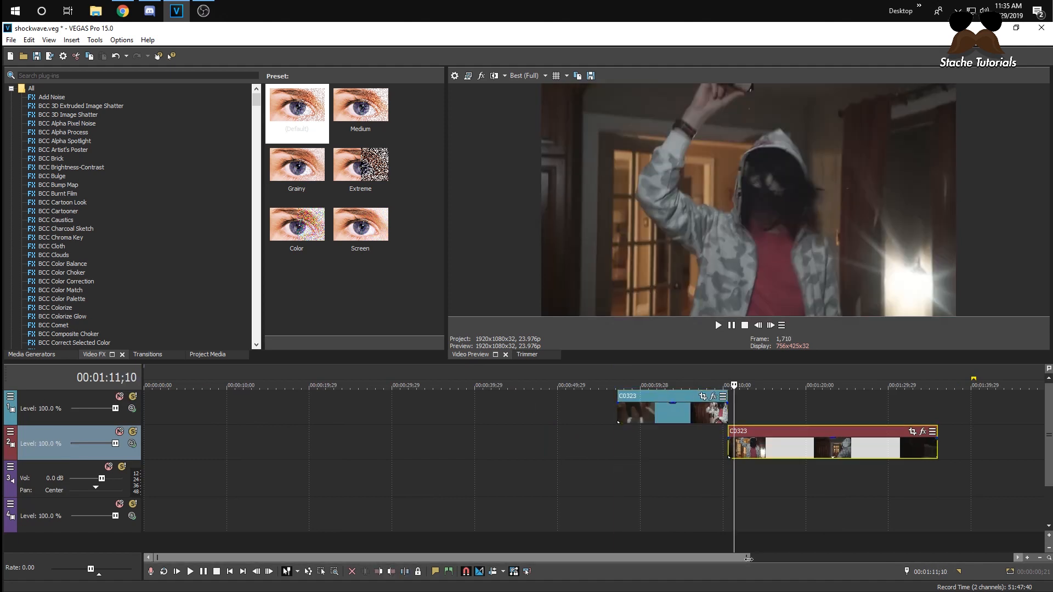
left_click_drag(748, 558, 636, 558)
left_click(795, 447)
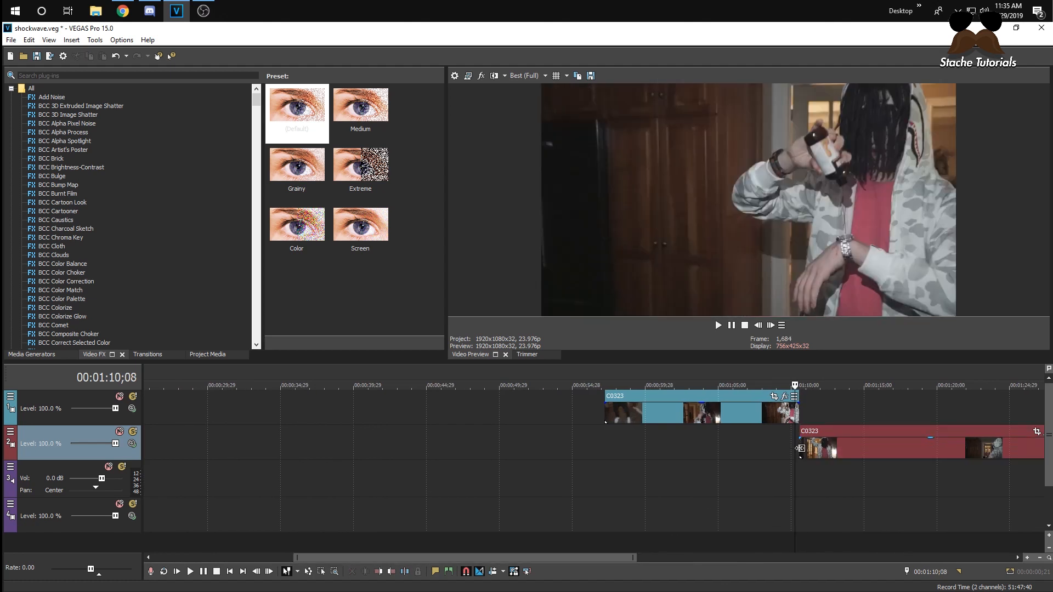
left_click(802, 447)
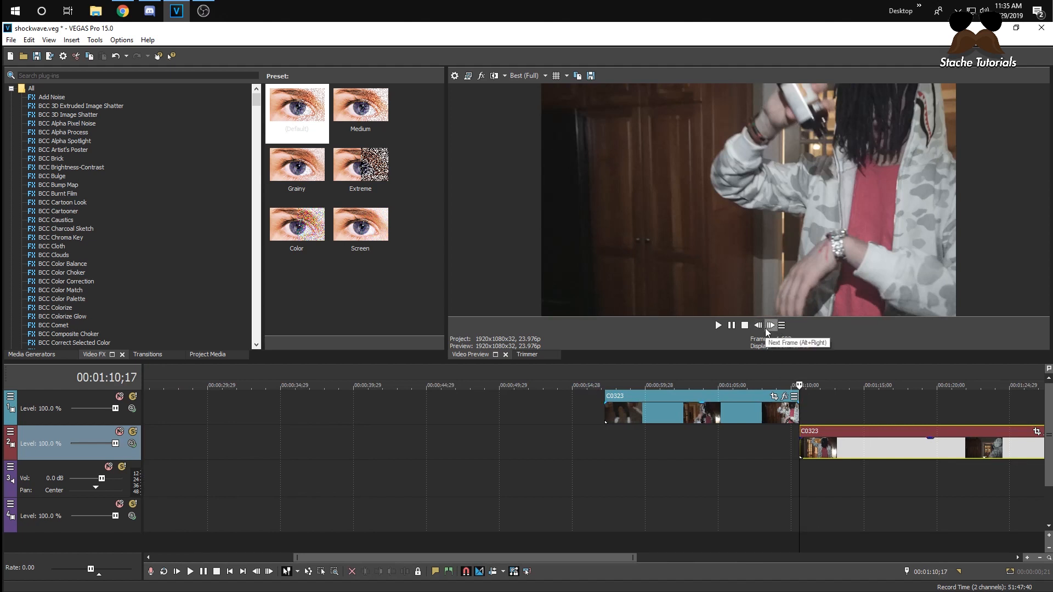
left_click(774, 327)
triple_click(775, 327)
double_click(774, 327)
double_click(775, 327)
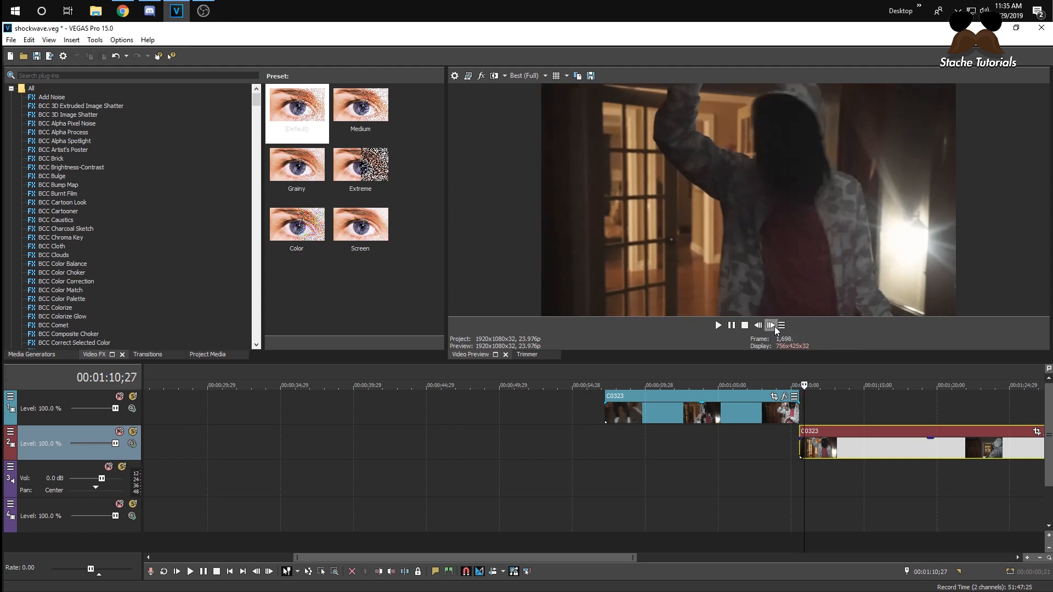
triple_click(775, 326)
double_click(775, 327)
double_click(775, 327)
double_click(774, 327)
double_click(774, 327)
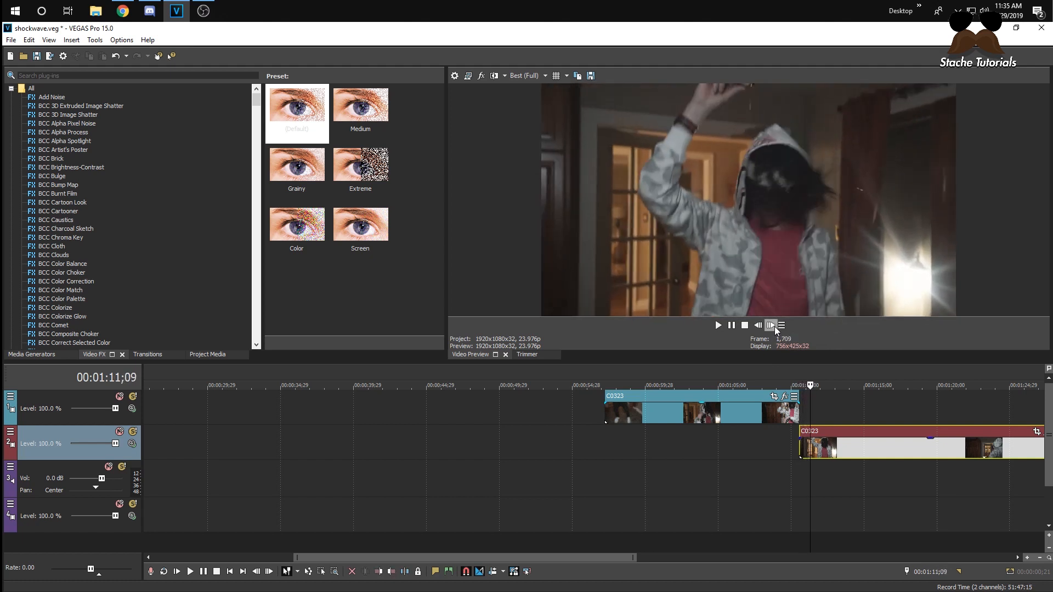
left_click(774, 327)
left_click_drag(772, 414, 782, 410)
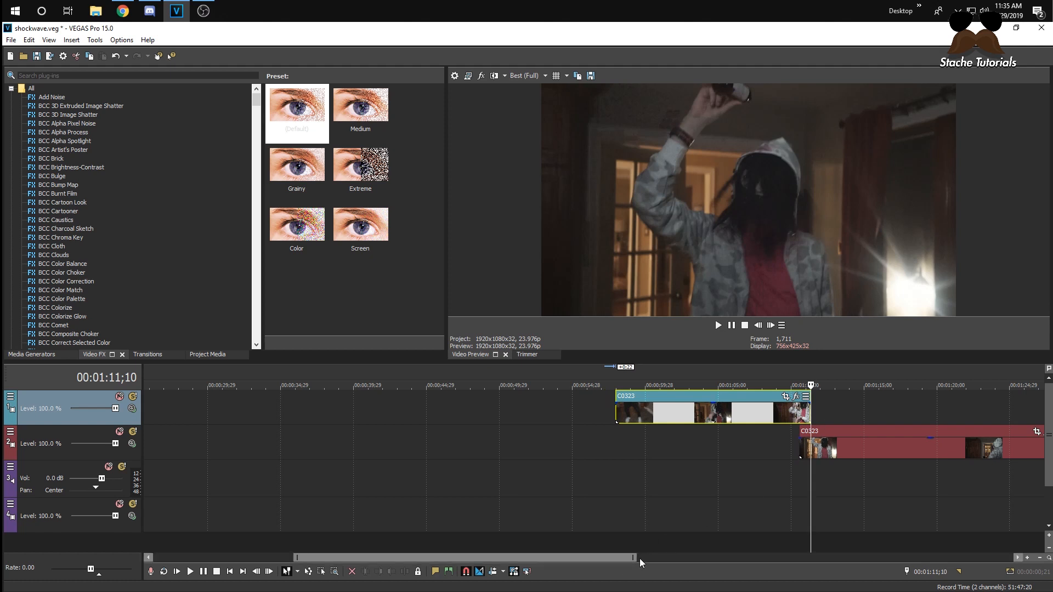
- Search the video effects for rays, apply S_DissolveEdgeRays to the track 1 event, and set Dissolve Amount to 0.000 at 00:01:10;23
left_click_drag(637, 558, 670, 554)
scroll(631, 426, "up", 4)
scroll(643, 421, "up", 1)
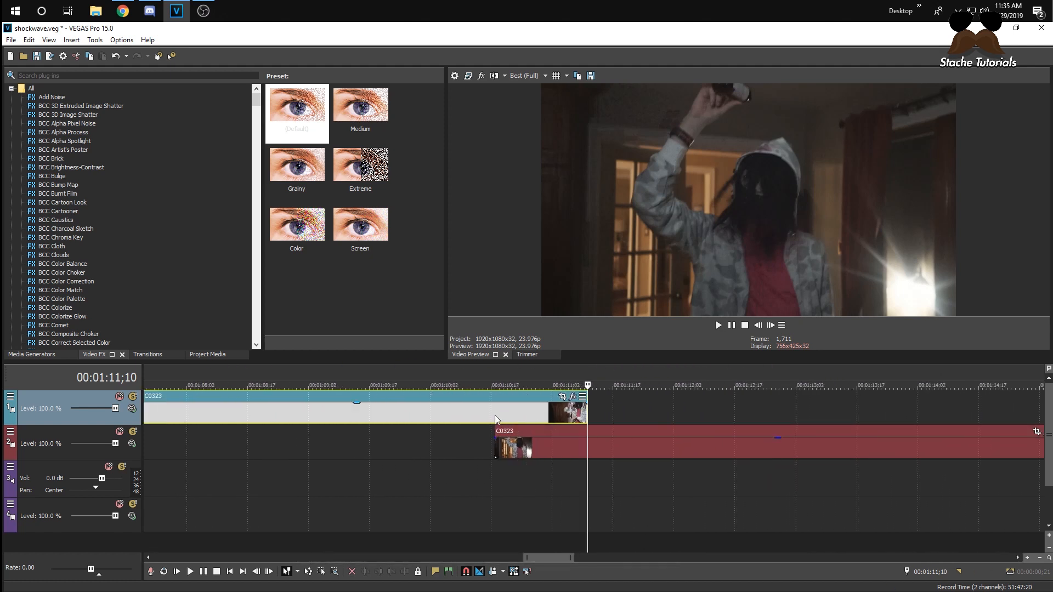
left_click(495, 415)
left_click(81, 75)
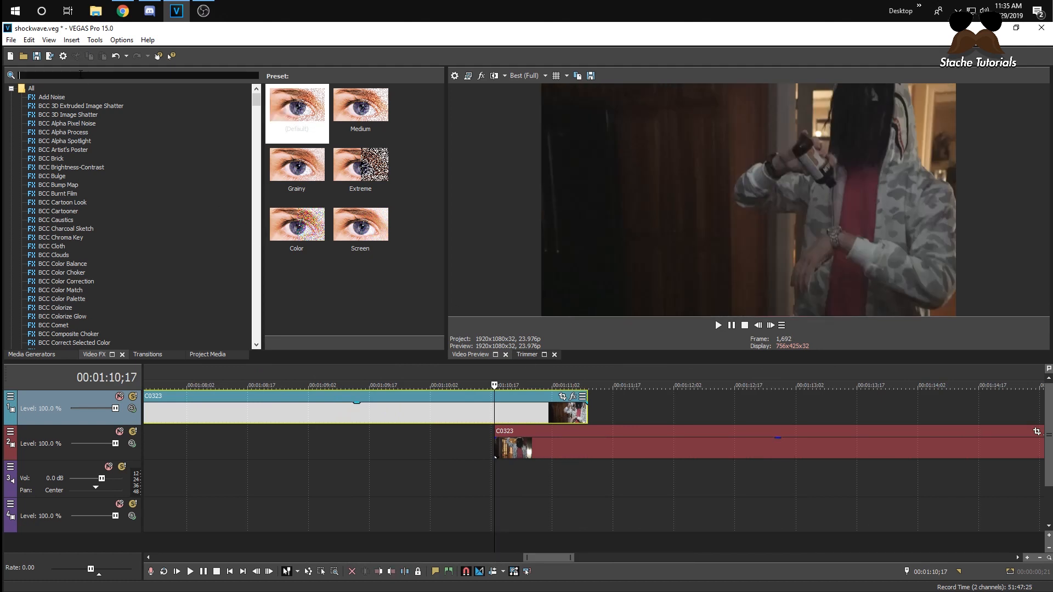
type("rays")
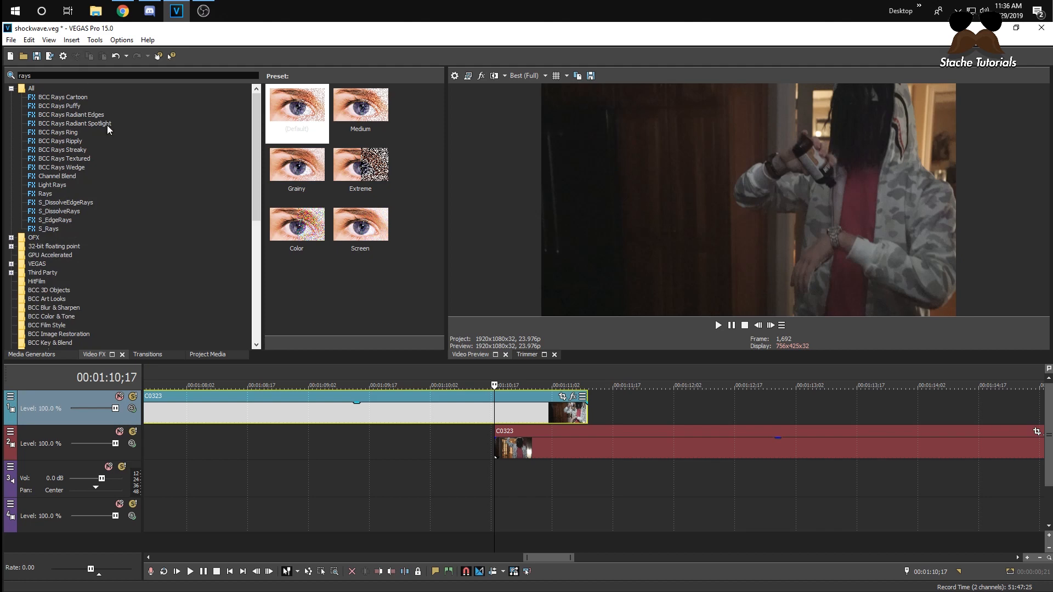
left_click_drag(73, 204, 336, 233)
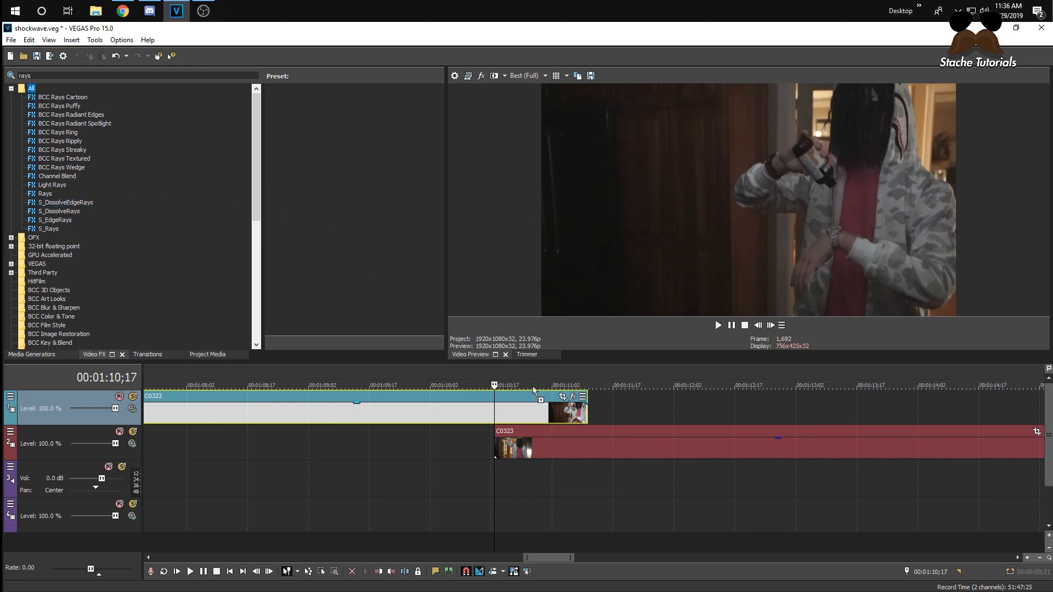
left_click_drag(533, 388, 540, 412)
left_click(519, 418)
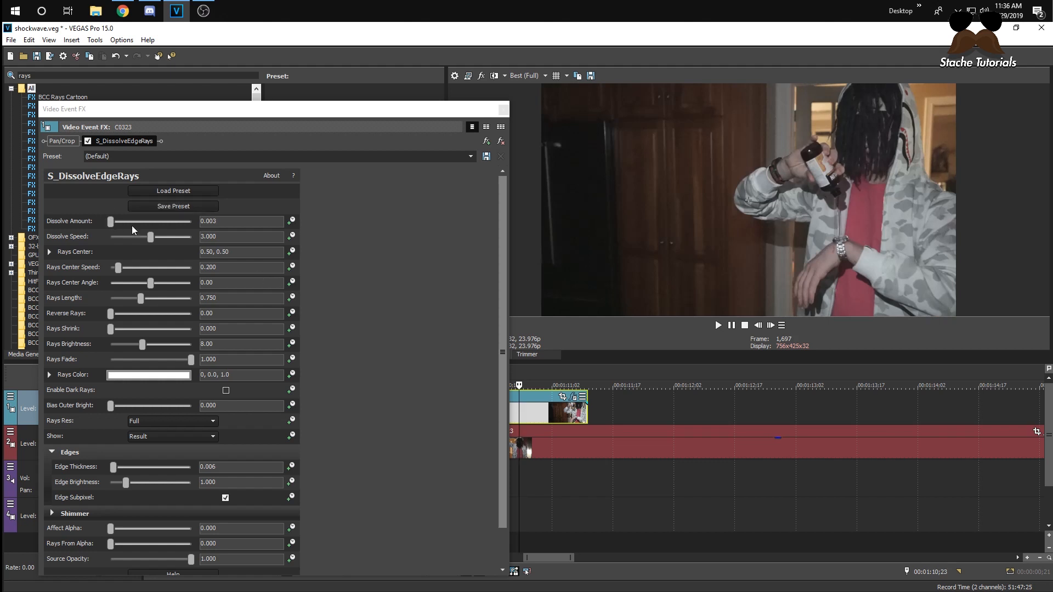
left_click_drag(113, 222, 70, 222)
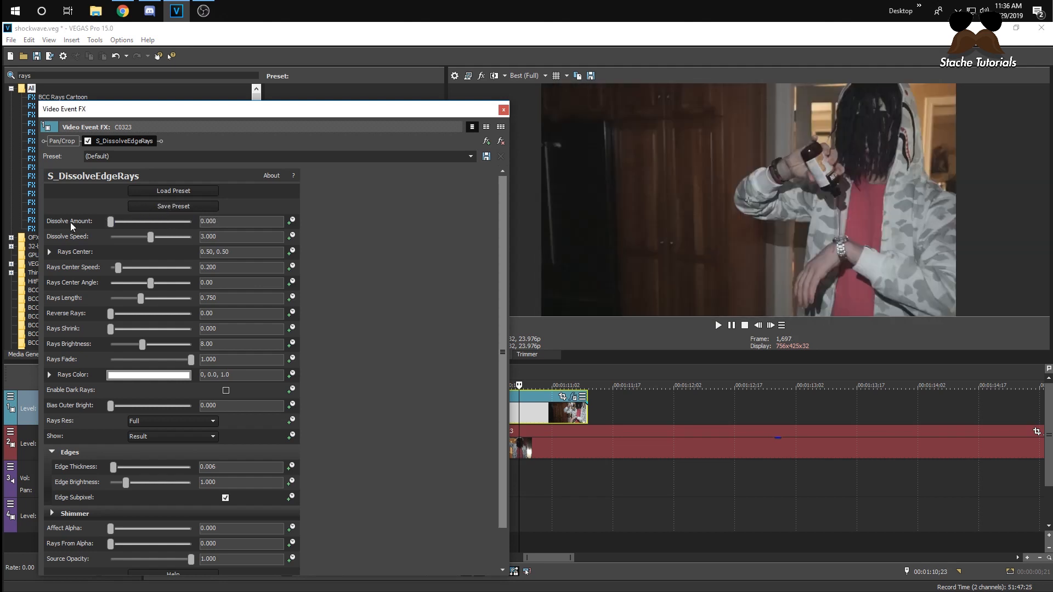
- Set the track 1 event's Dissolve Amount to 1.500 at its end, 00:01:11;10
left_click_drag(276, 112, 190, 113)
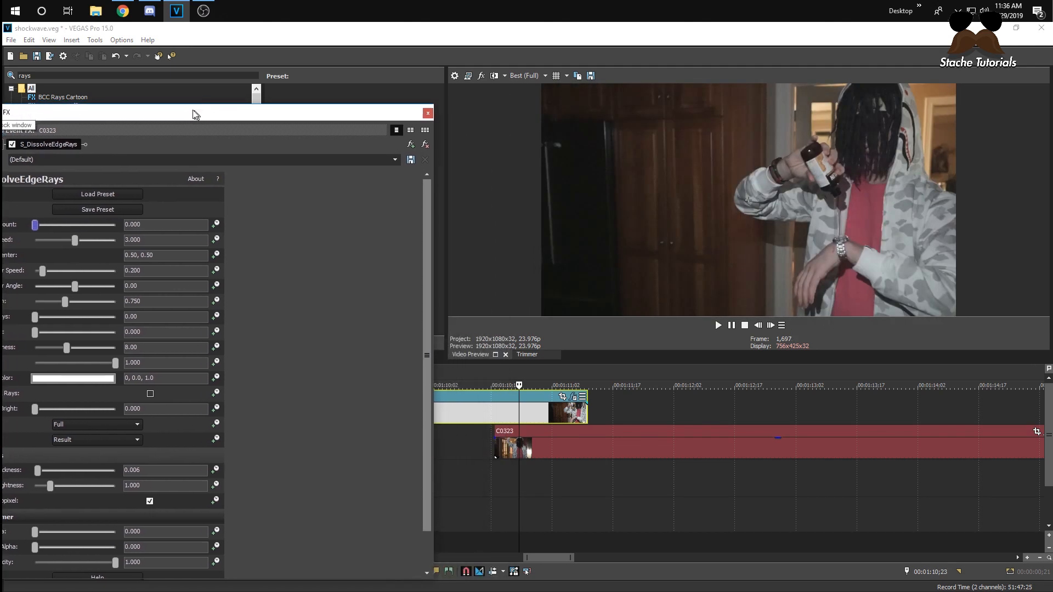
left_click(495, 446)
left_click_drag(212, 112, 288, 114)
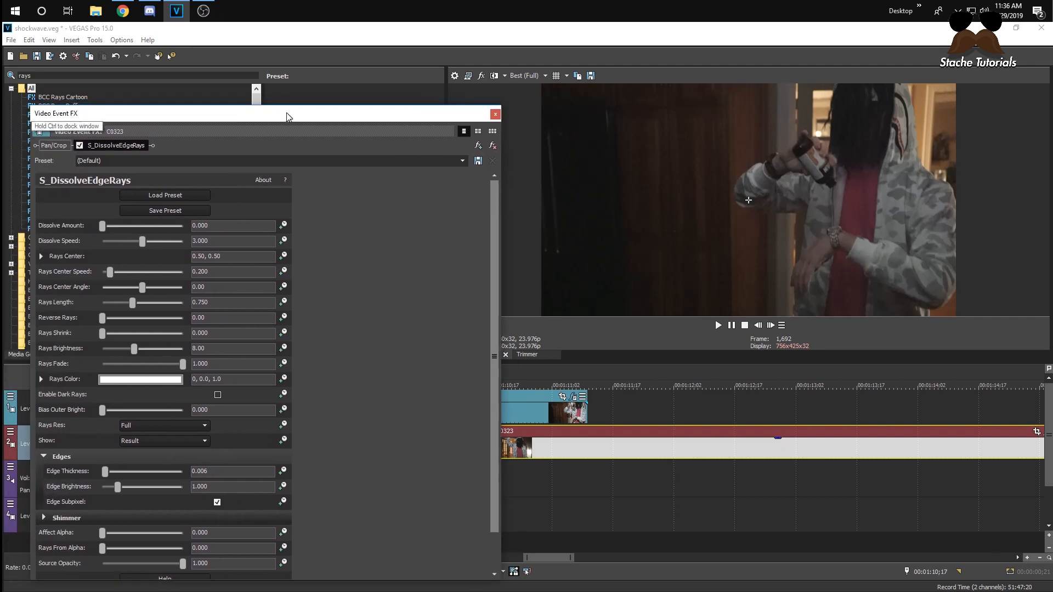
left_click(582, 412)
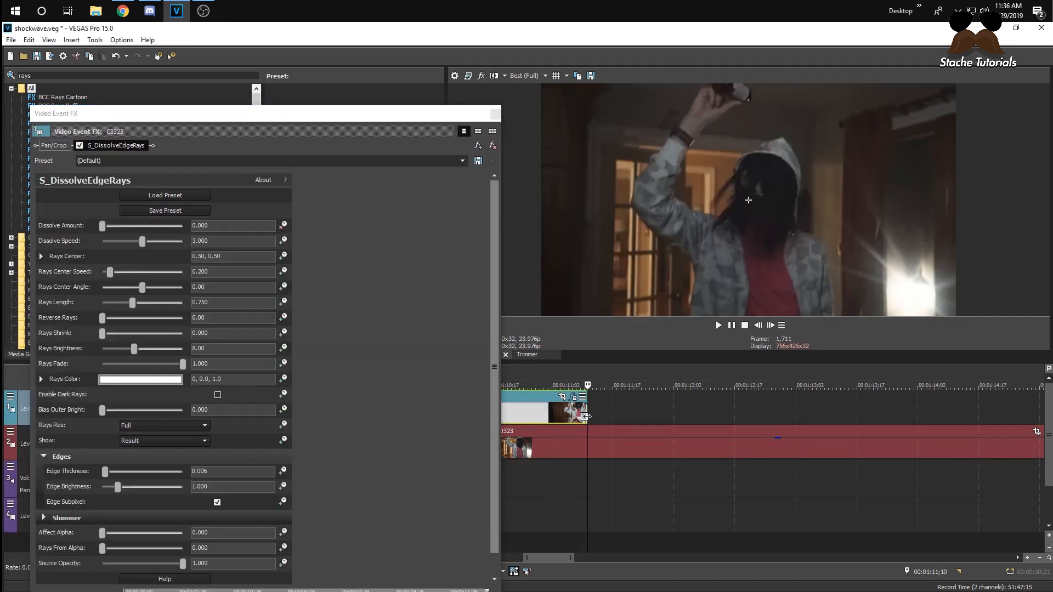
left_click_drag(103, 226, 297, 234)
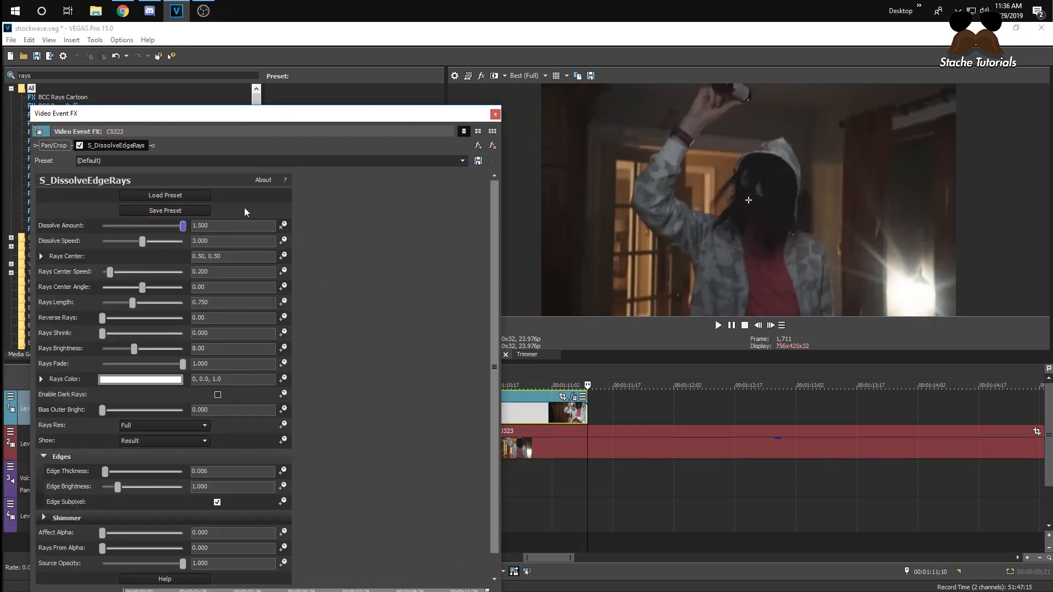
- Step through the first overlap frames and play the dissolve from 00:01:10;15 to check its timing
left_click_drag(391, 118, 317, 118)
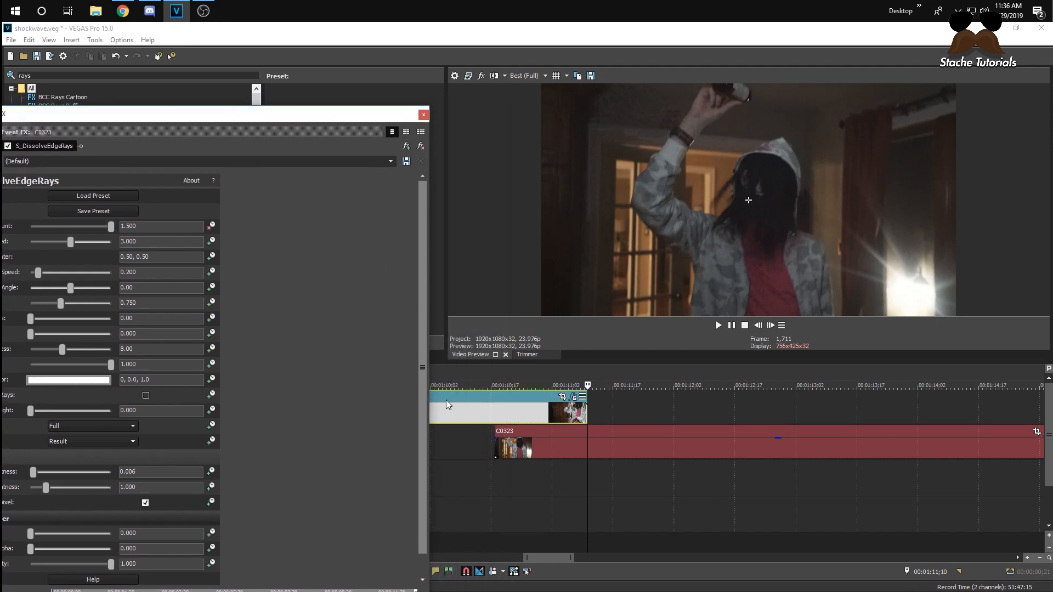
left_click(500, 452)
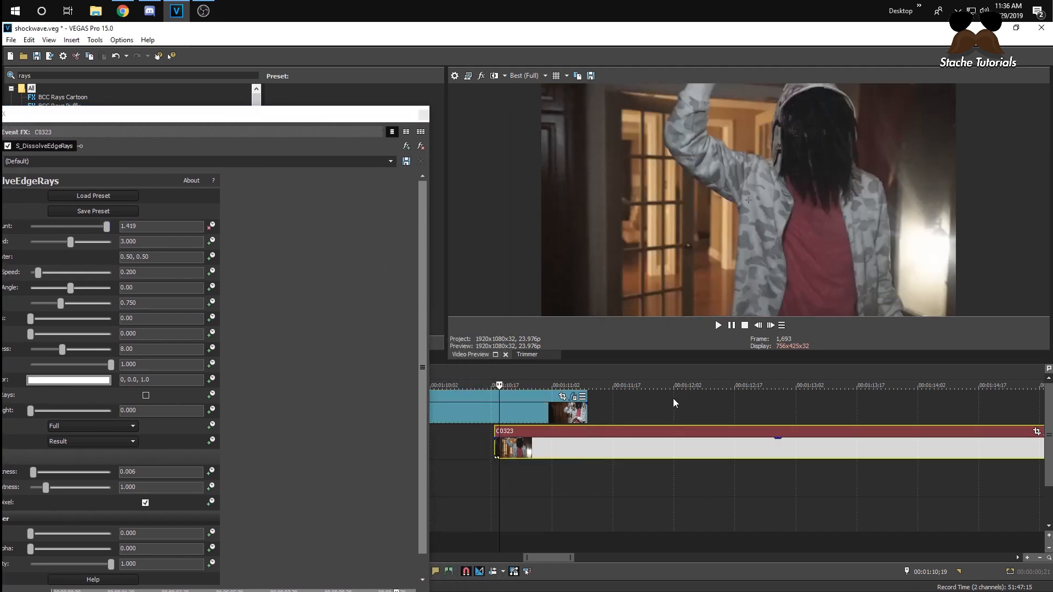
left_click(772, 324)
left_click(772, 324)
left_click(772, 325)
left_click(772, 325)
left_click(488, 421)
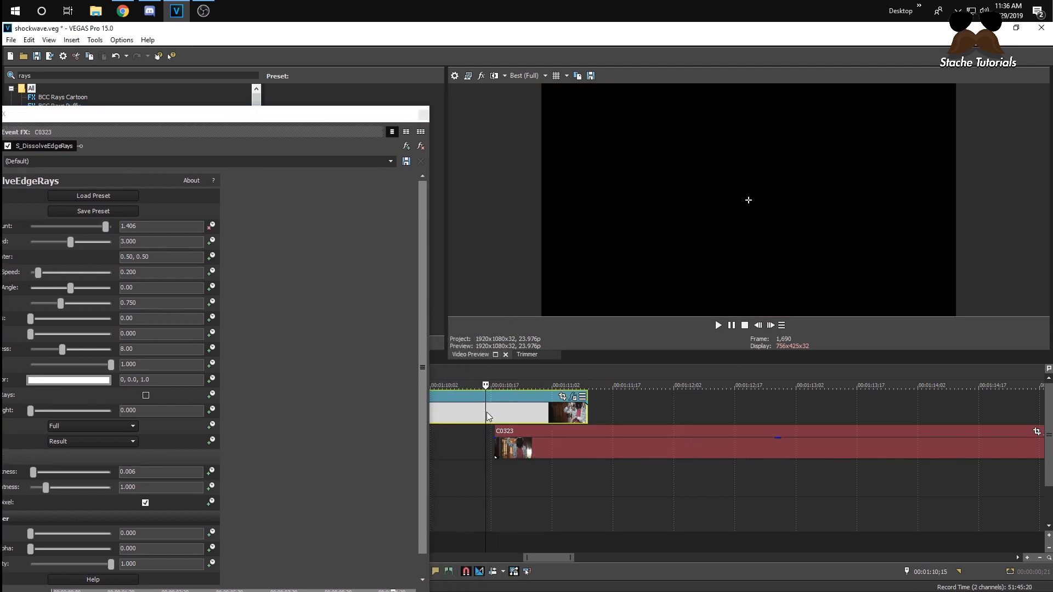
key("space")
key("space")
- Set the track 1 event's Dissolve Amount to 0.000 at 00:01:10;17, where the second event starts
left_click(502, 414)
left_click(495, 418)
left_click(257, 114)
left_click_drag(258, 114, 367, 109)
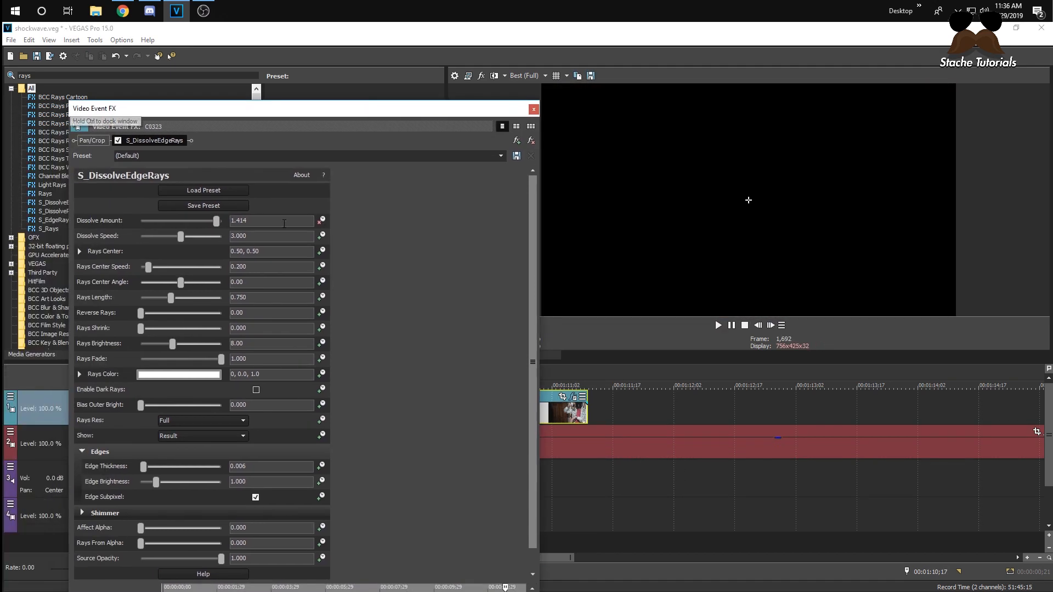
left_click_drag(217, 222, 141, 221)
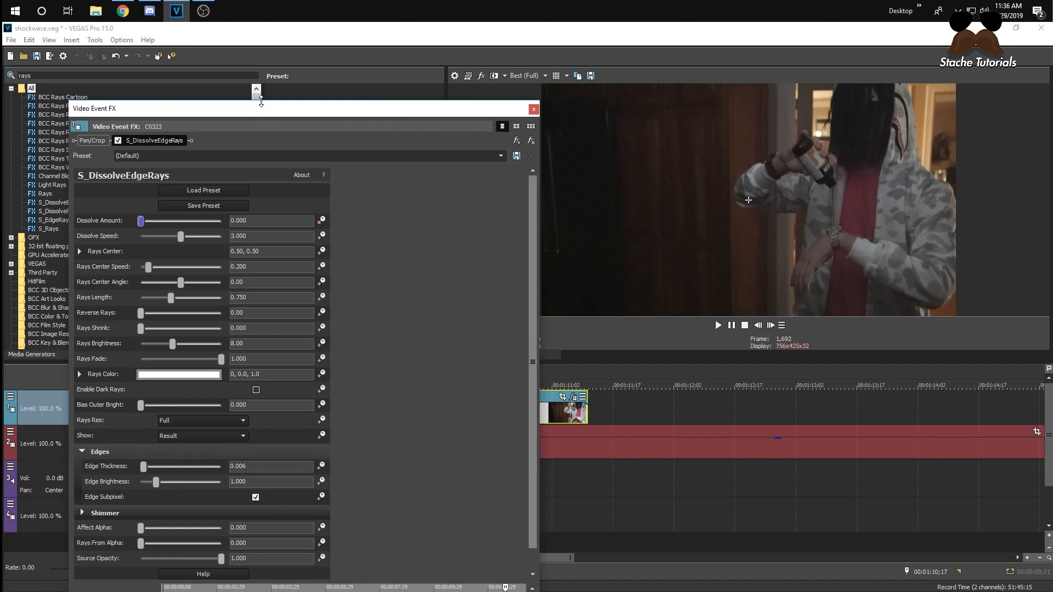
- Play the dissolve from just before the overlap, and examine it frame by frame from 00:01:11;00 to 00:01:11;07
left_click_drag(261, 108, 146, 98)
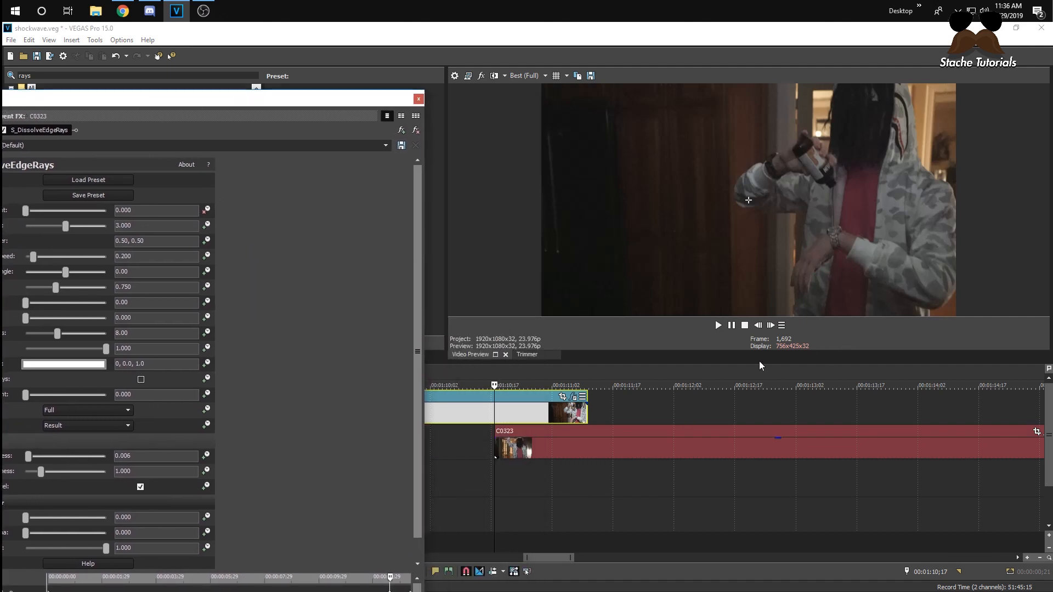
left_click(490, 415)
key("space")
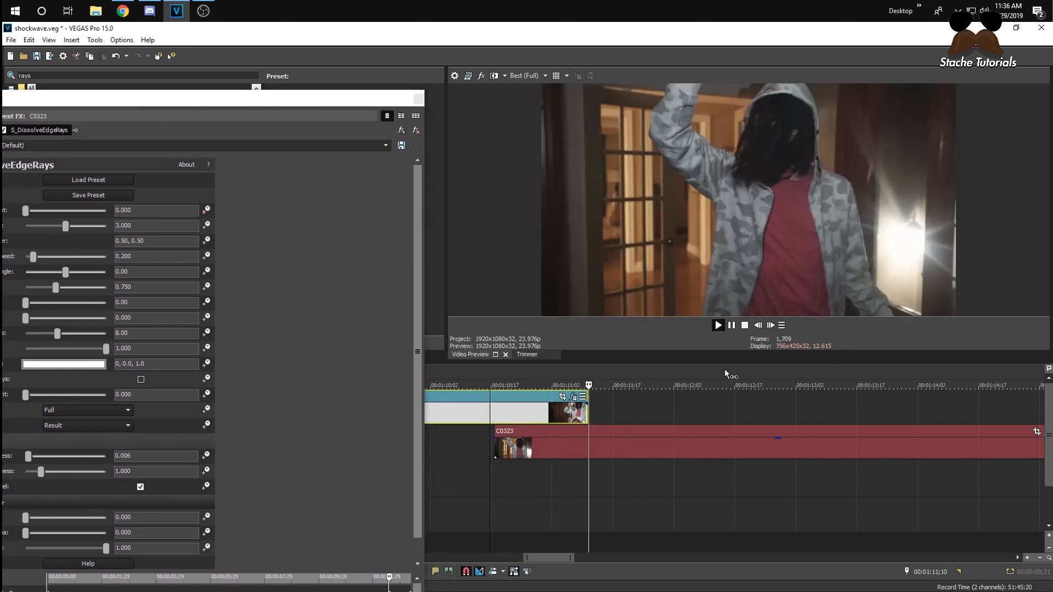
key("space")
left_click(545, 414)
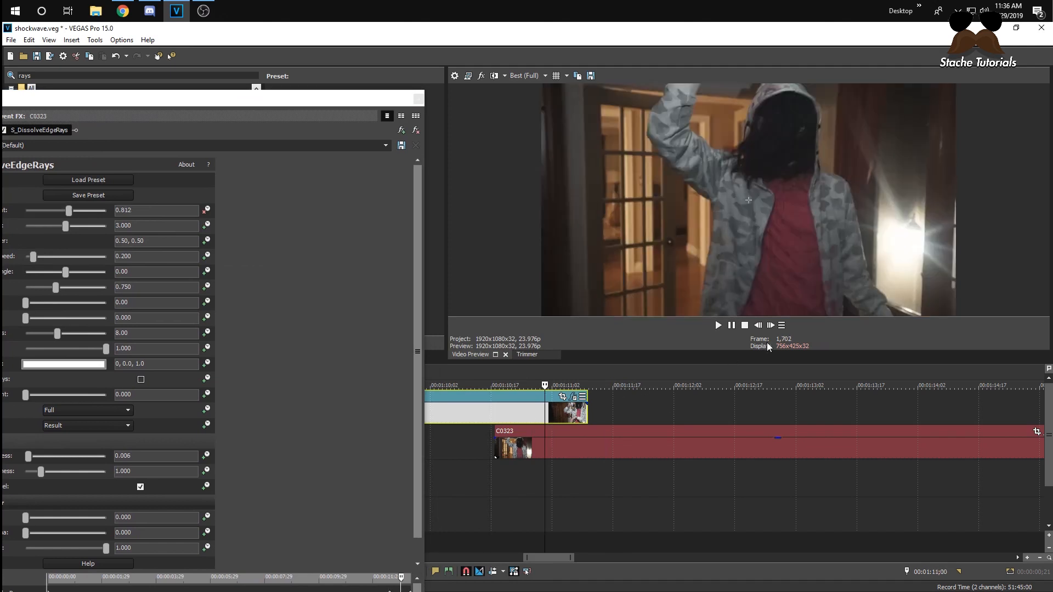
left_click(771, 325)
left_click(771, 325)
left_click(771, 325)
left_click(770, 326)
left_click(771, 325)
left_click(771, 325)
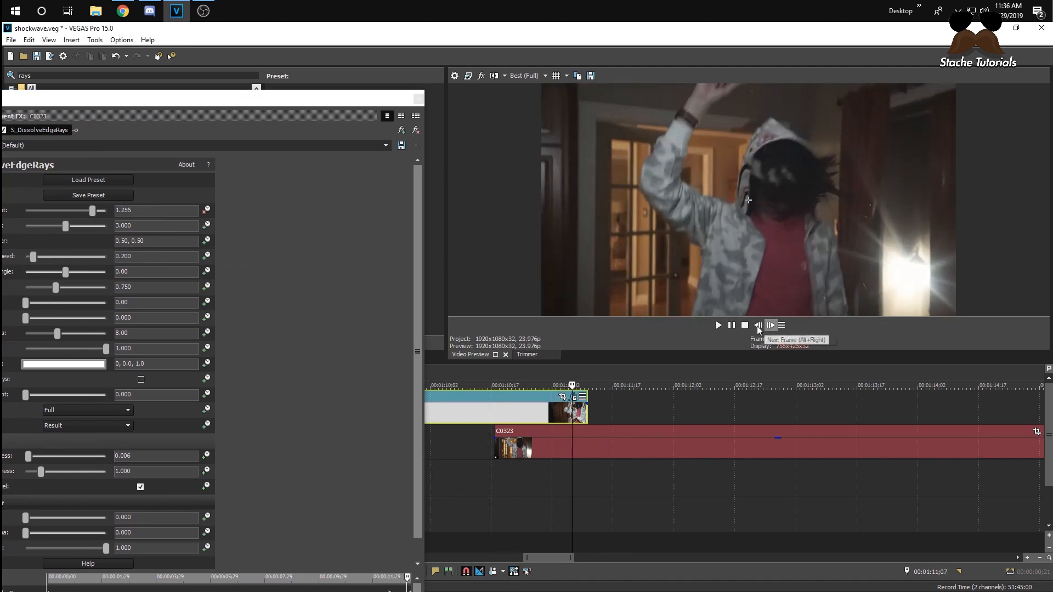
- Load the Wavy Blue preset for S_DissolveEdgeRays on the track 1 event
left_click_drag(271, 107, 439, 124)
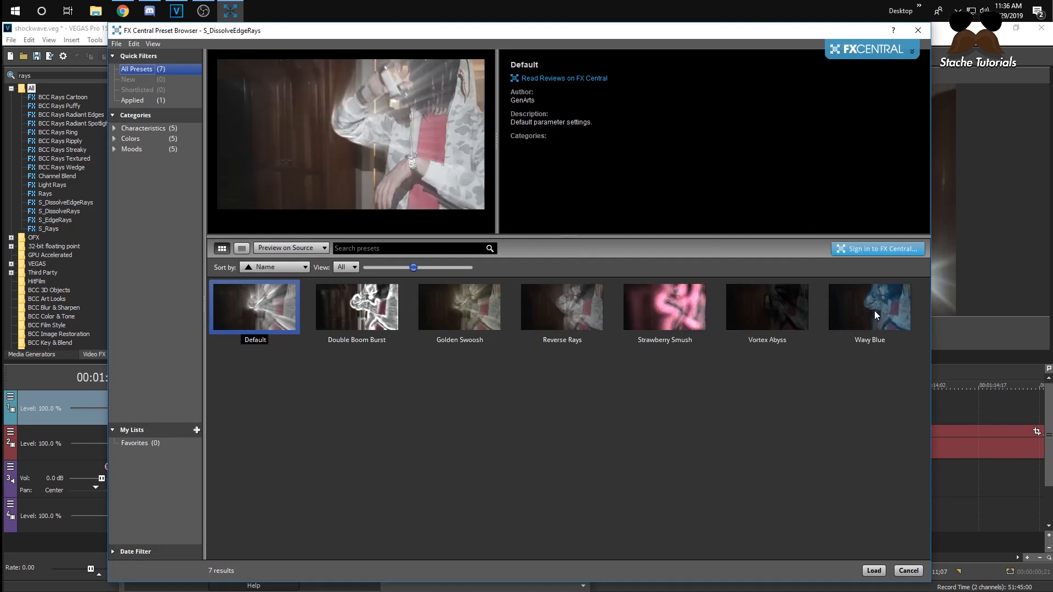
left_click(876, 316)
left_click(874, 570)
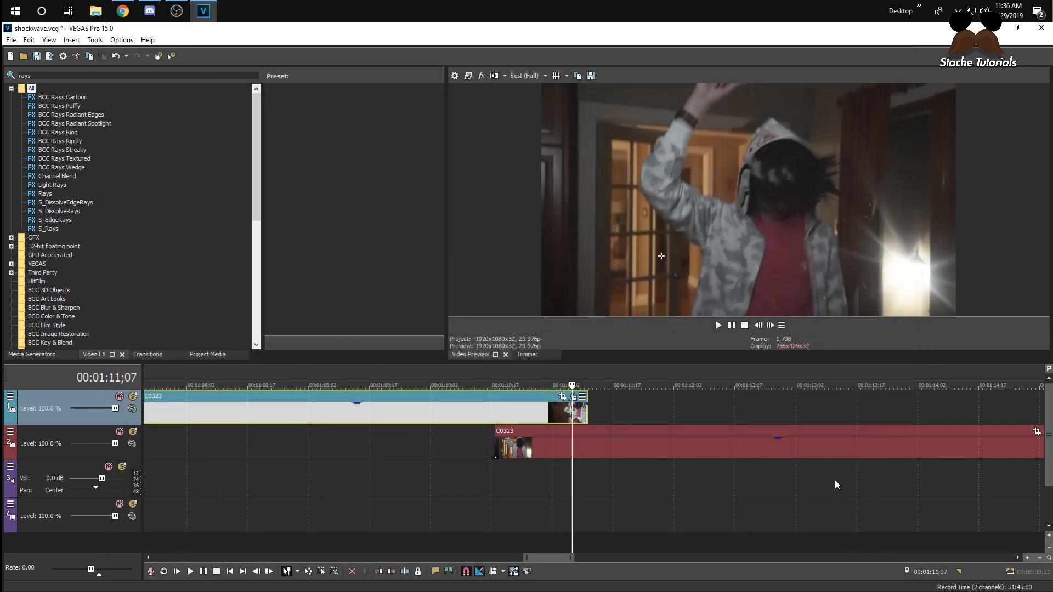
- Examine the Wavy Blue dissolve frame by frame from 00:01:10;17 to 00:01:10;29
left_click(498, 412)
key("Left")
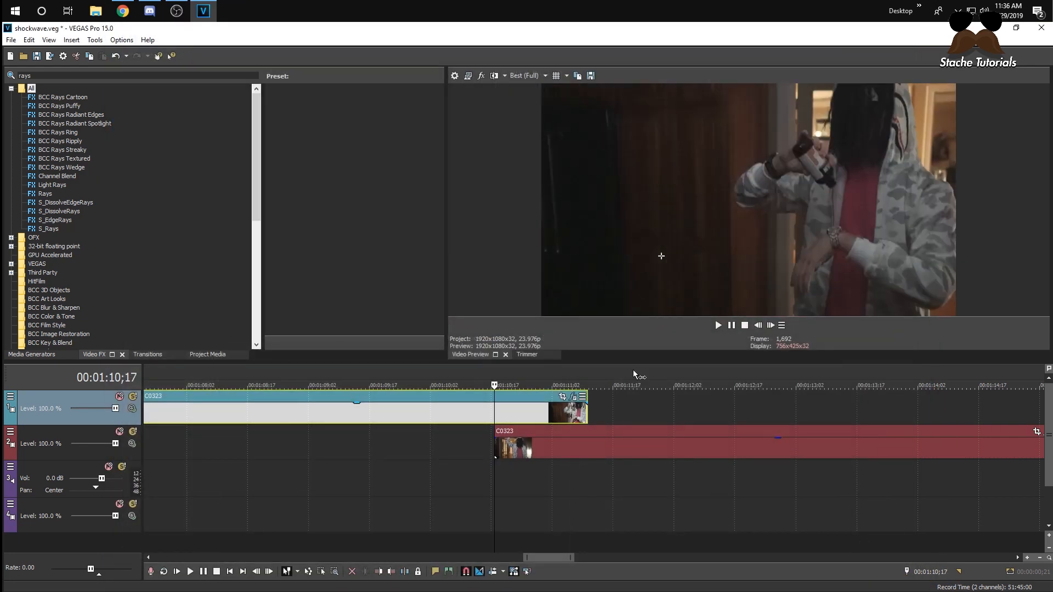
left_click(766, 327)
left_click(767, 327)
left_click(767, 327)
left_click(766, 327)
left_click(766, 327)
double_click(767, 327)
left_click(767, 327)
left_click(766, 327)
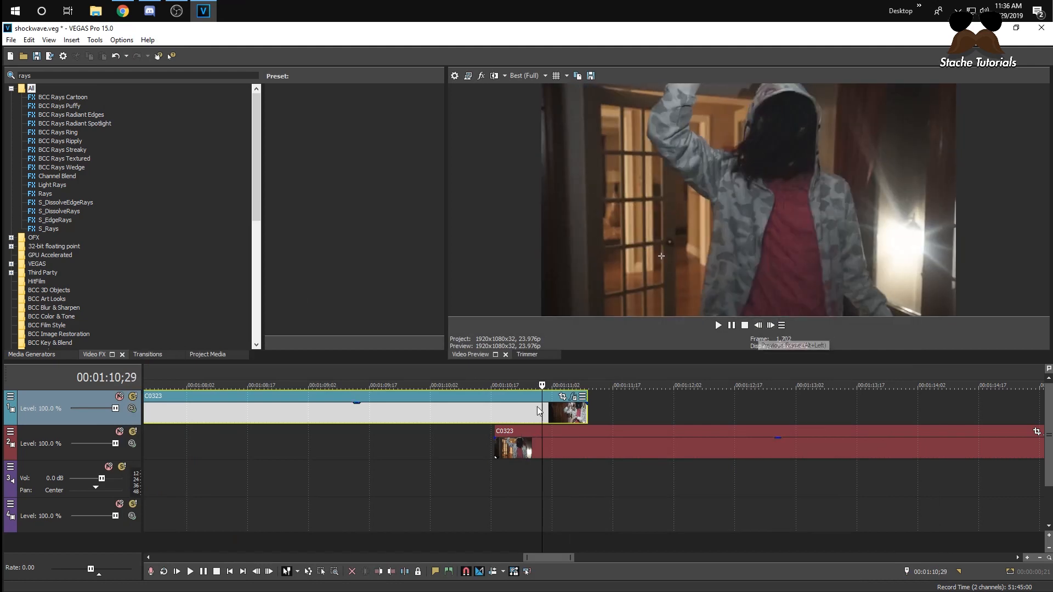
- Trim about 20 frames off the second C0323 event's start and move it back to begin at 00:01:10;17
left_click(515, 413)
left_click_drag(502, 449, 587, 450)
left_click_drag(612, 454, 535, 452)
- Advance frame by frame from the start of the overlap past 00:01:10;29 to review the transition into the trimmed event
left_click(498, 408)
left_click(771, 327)
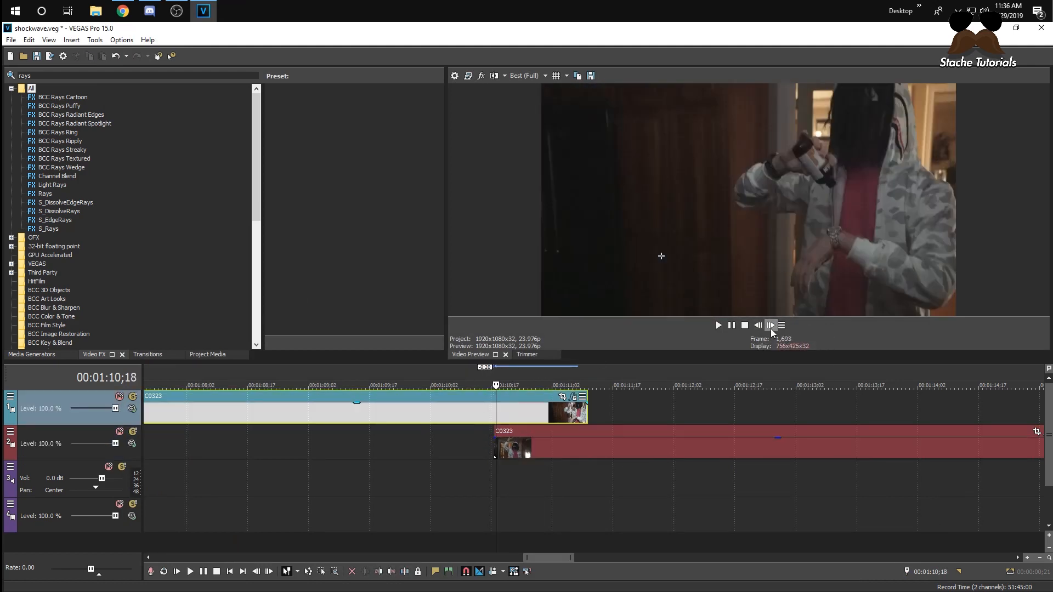
double_click(771, 327)
left_click(769, 328)
double_click(768, 328)
left_click(768, 328)
double_click(768, 327)
left_click(768, 327)
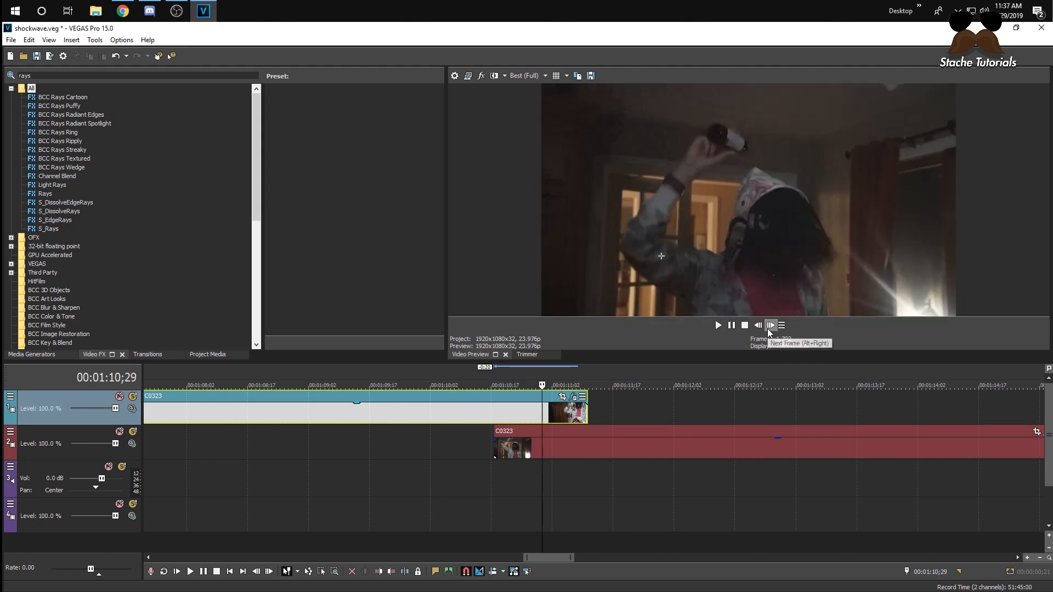
left_click(770, 328)
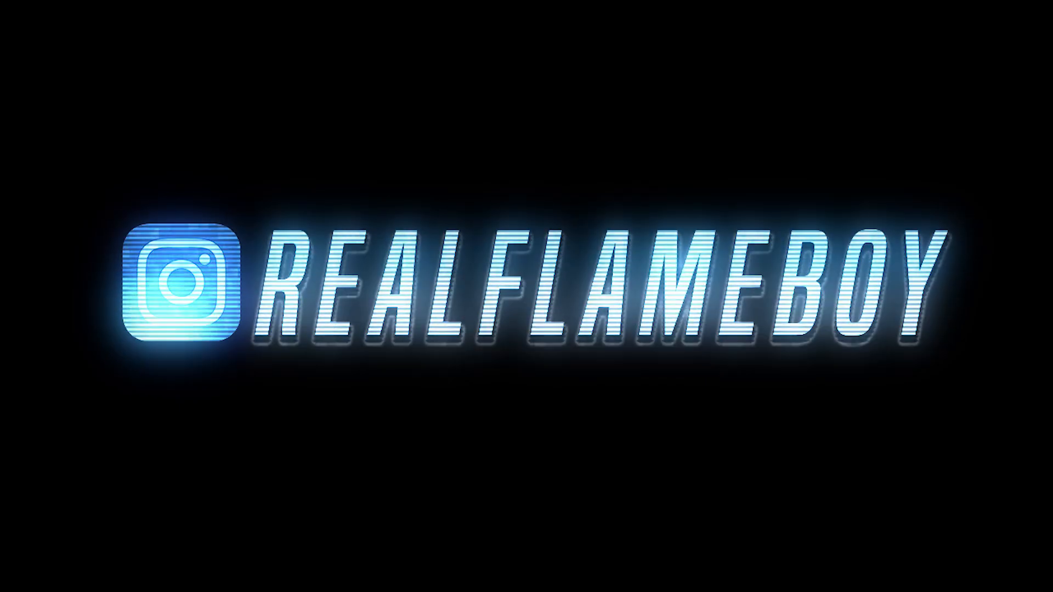